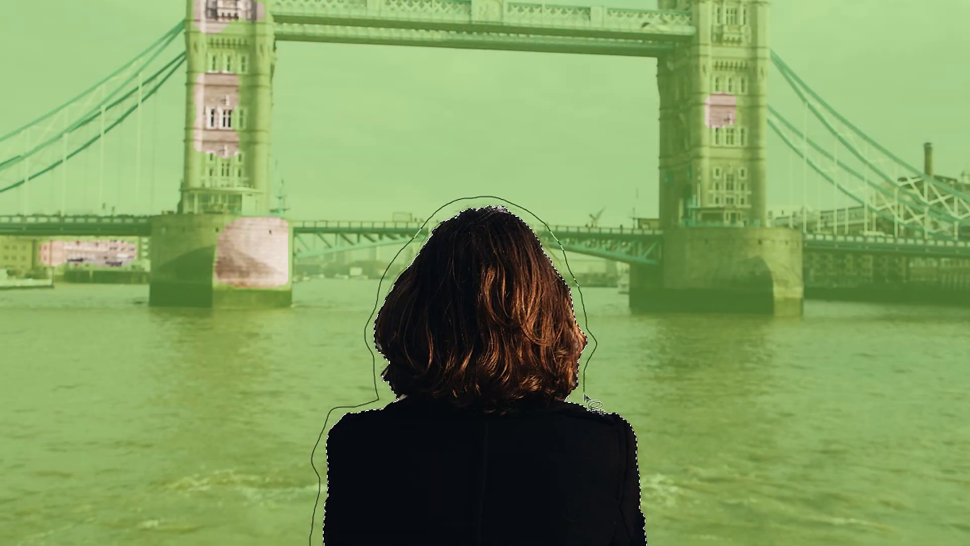
# Step: Erase the SUV from the night desert photo using Content-Aware Fill with Color Adaptation set to High
pyautogui.moveTo(584, 395); pyautogui.dragTo(651, 545)
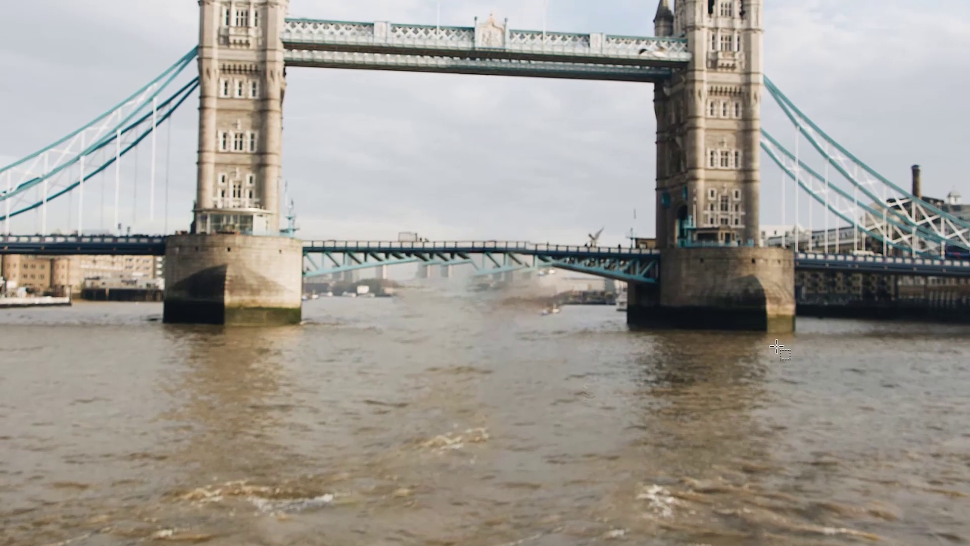
pyautogui.moveTo(334, 231); pyautogui.dragTo(561, 519)
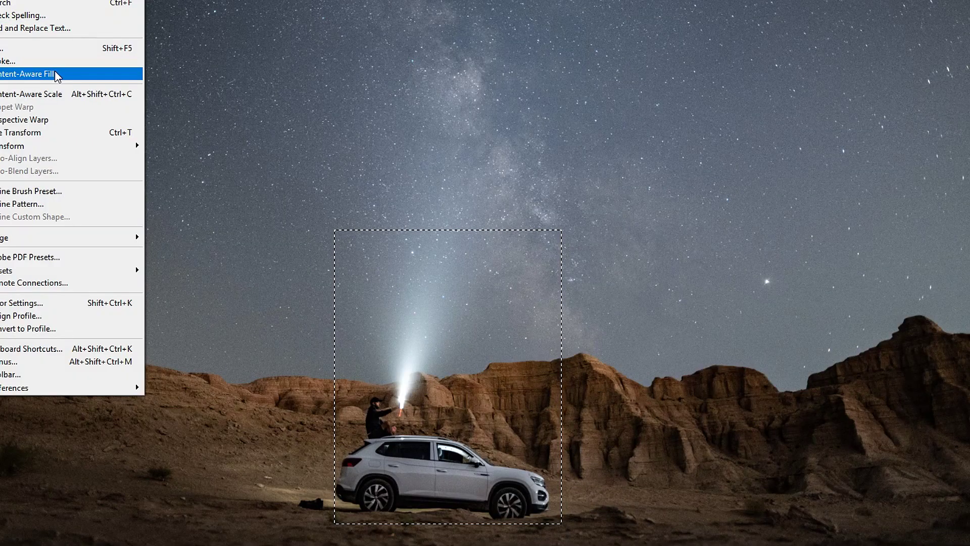
pyautogui.click(51, 71)
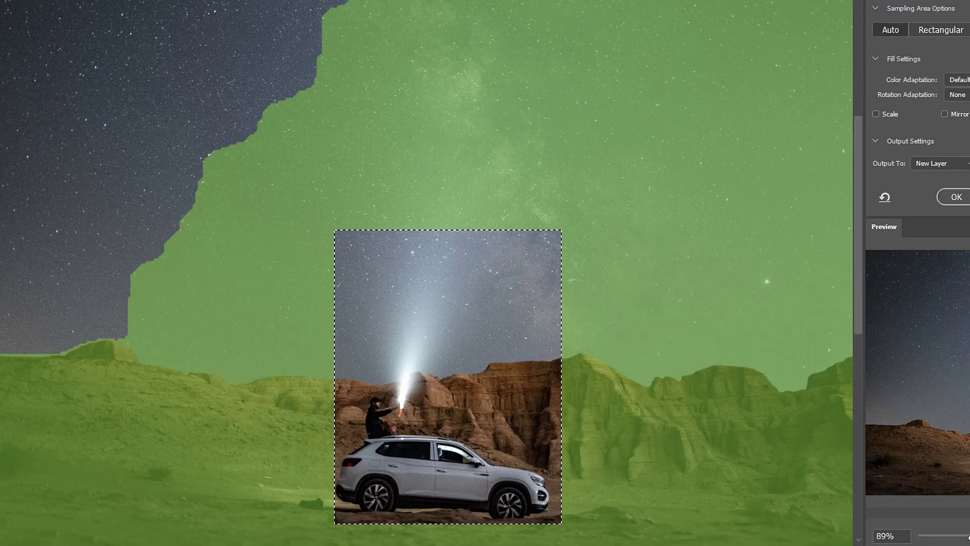
pyautogui.click(956, 80)
pyautogui.click(960, 116)
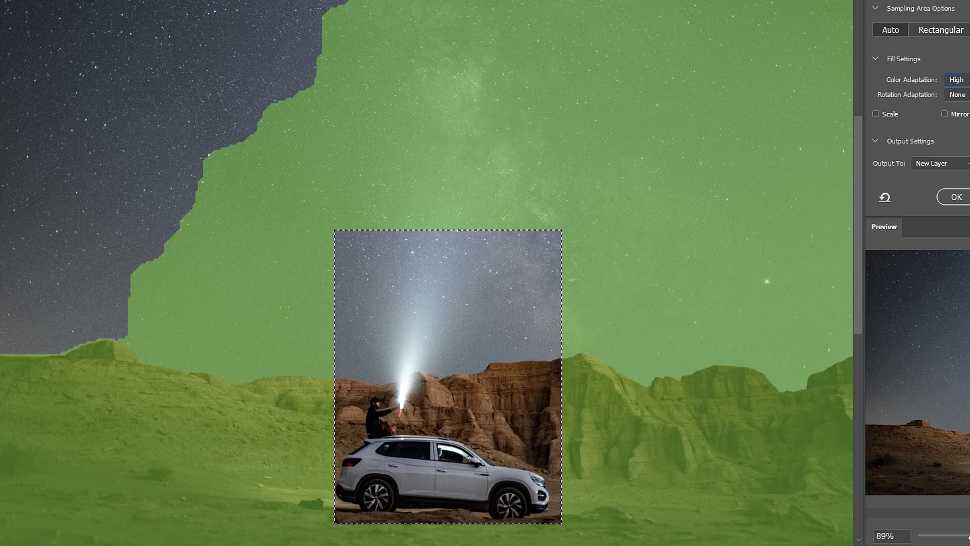
pyautogui.click(946, 197)
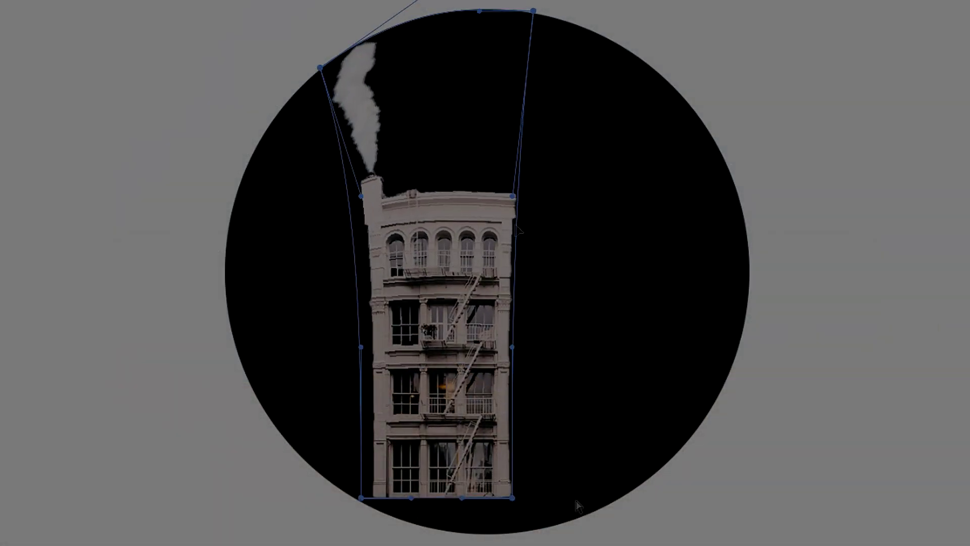
# Step: Warp the building's bottom corners outward and add a crosswise split to the warp grid
pyautogui.moveTo(512, 497); pyautogui.dragTo(553, 526)
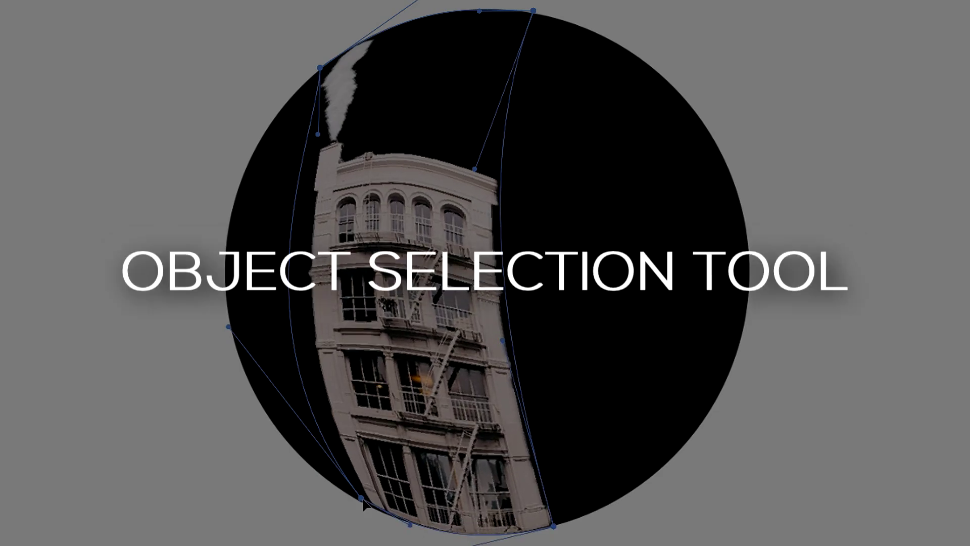
pyautogui.moveTo(361, 498); pyautogui.dragTo(323, 479)
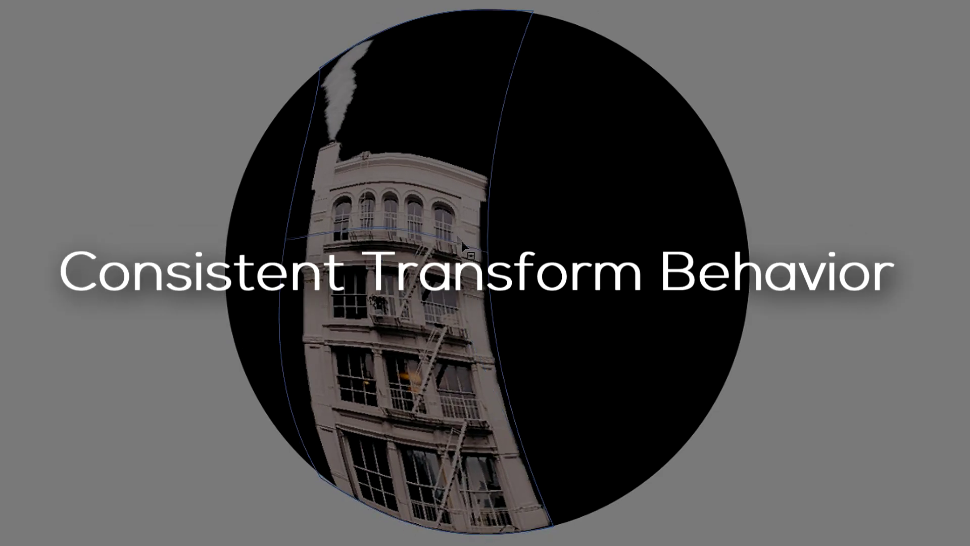
pyautogui.click(402, 195)
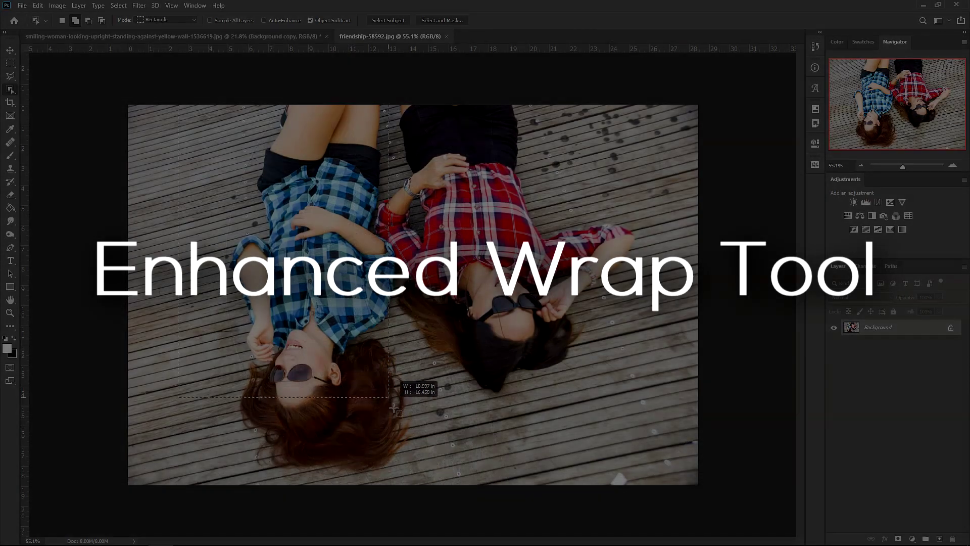
pyautogui.moveTo(393, 407); pyautogui.dragTo(420, 486)
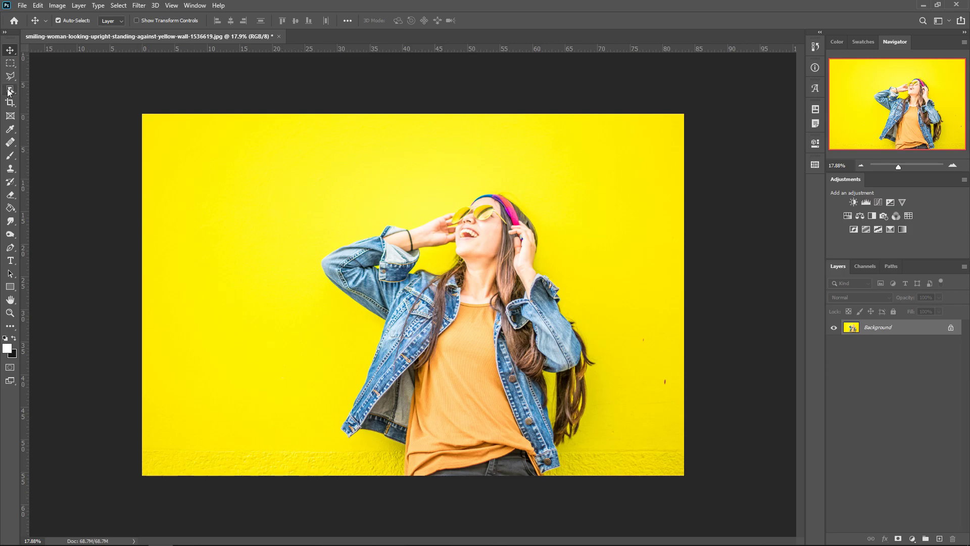
# Step: Switch to the Object Selection Tool from the selection tools flyout
pyautogui.click(10, 89)
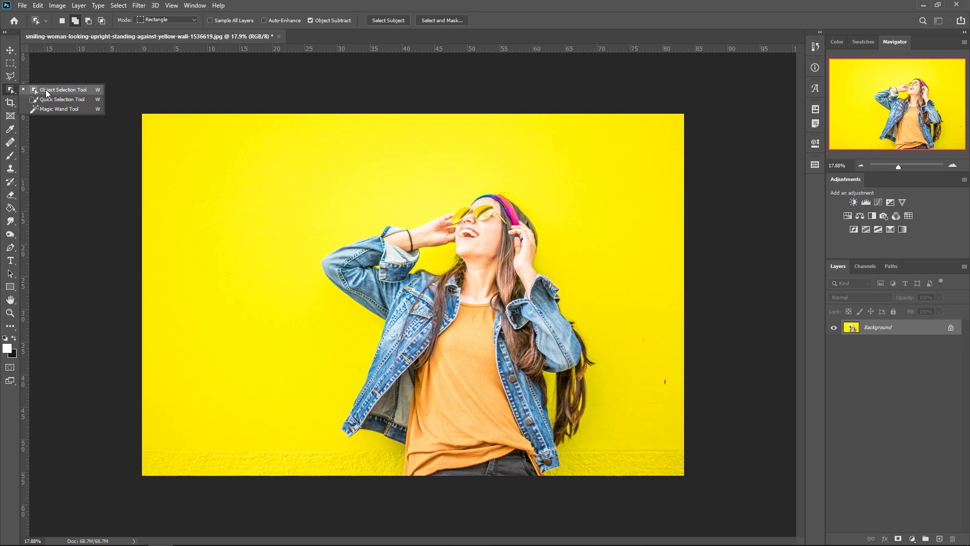
pyautogui.click(81, 90)
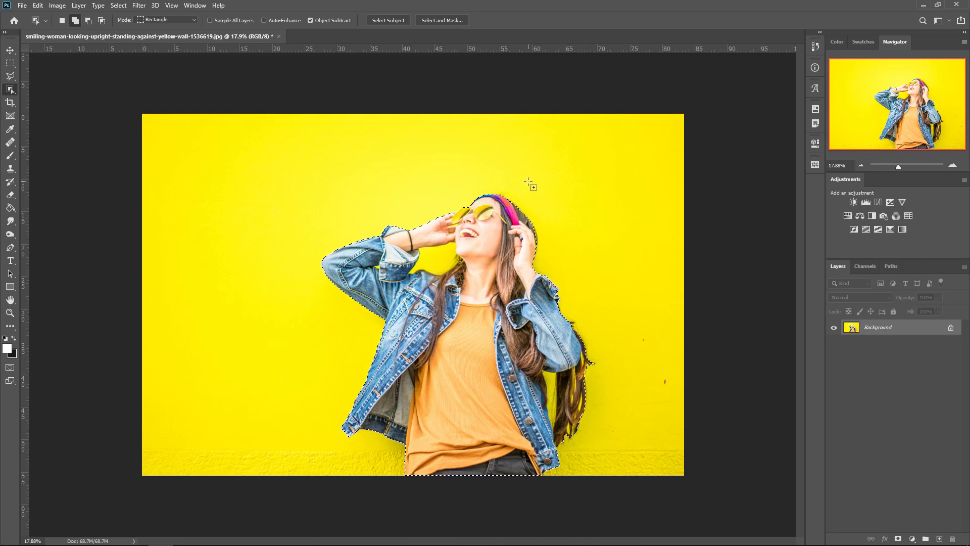
# Step: Deselect and redraw an Object Selection box around the woman
pyautogui.click(499, 217)
pyautogui.moveTo(272, 140); pyautogui.dragTo(628, 488)
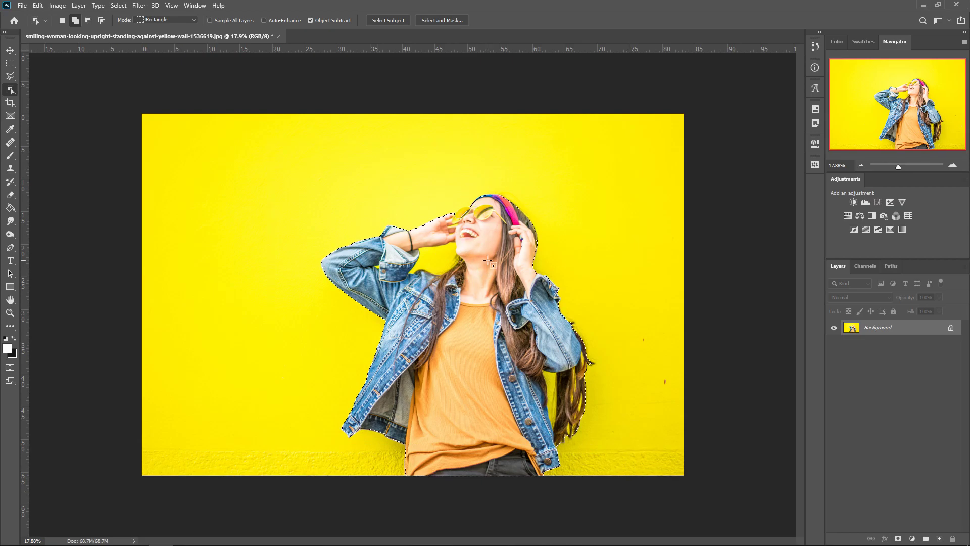
pyautogui.scroll(1, 437, 219)
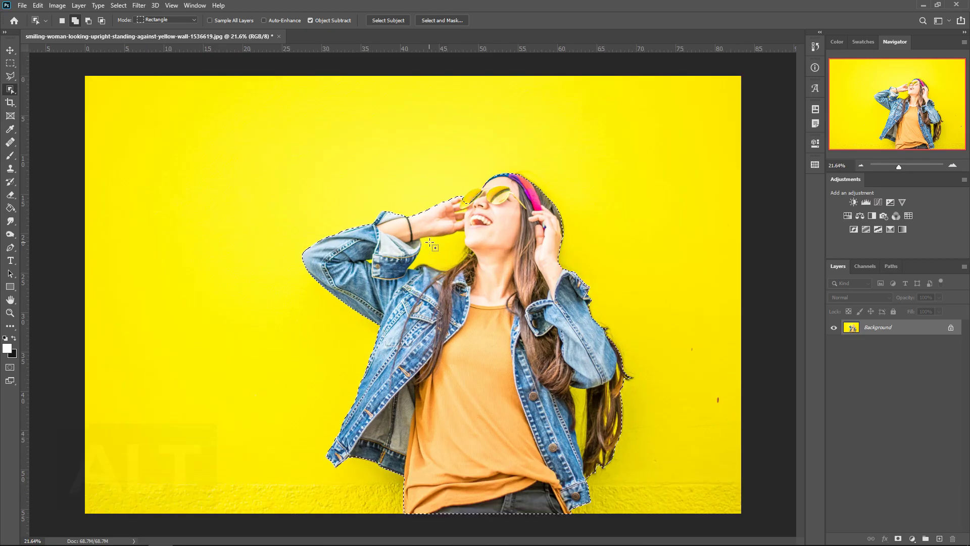
# Step: Subtract the stray areas near the left sleeve, the right hair and above the glasses
pyautogui.press('alt')
pyautogui.moveTo(413, 231); pyautogui.dragTo(485, 286)
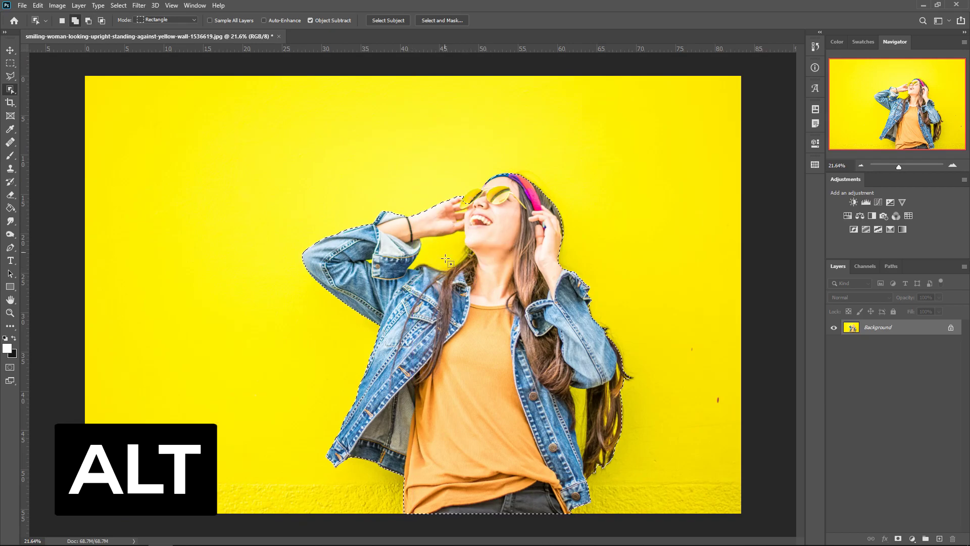
pyautogui.moveTo(364, 259); pyautogui.dragTo(377, 268)
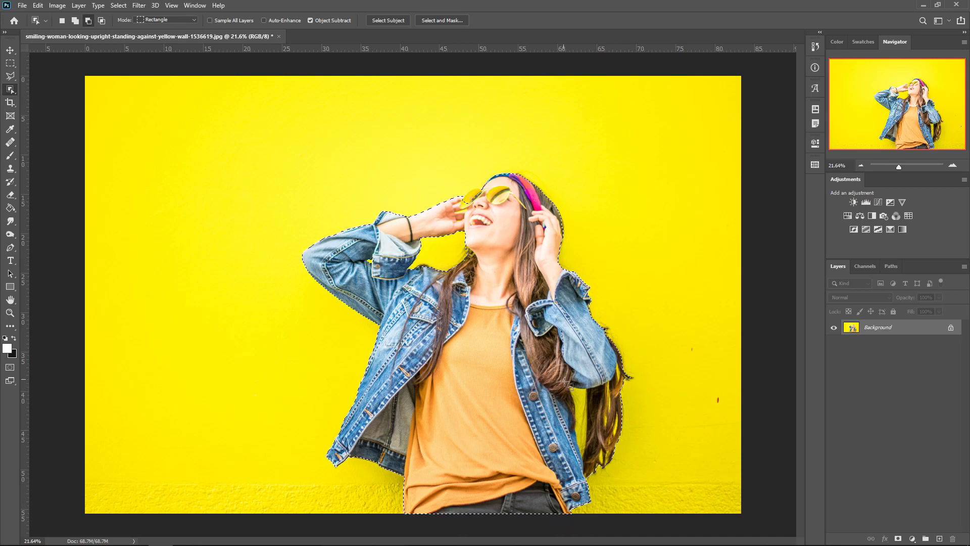
pyautogui.moveTo(593, 464); pyautogui.dragTo(593, 464)
pyautogui.scroll(2, 513, 166)
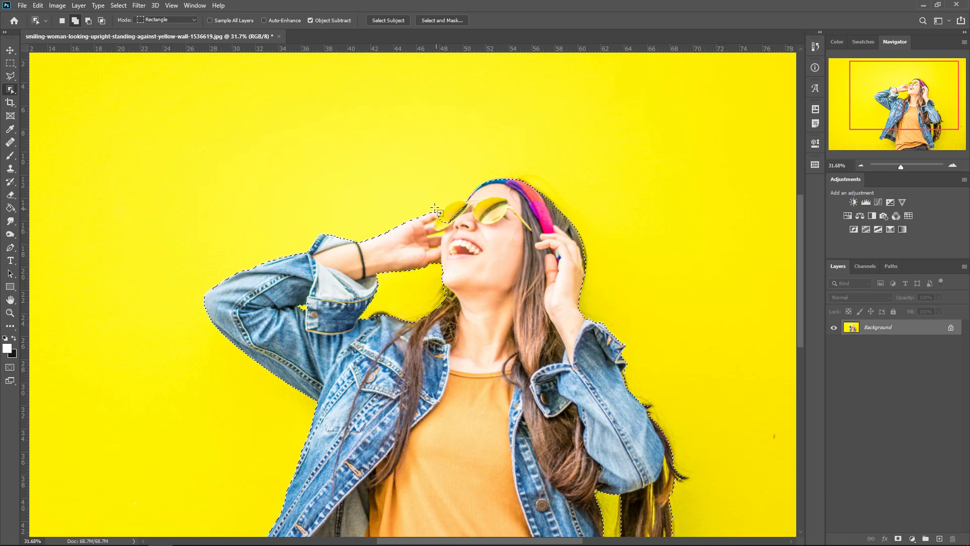
pyautogui.moveTo(425, 197); pyautogui.dragTo(428, 199)
pyautogui.scroll(-2, 556, 348)
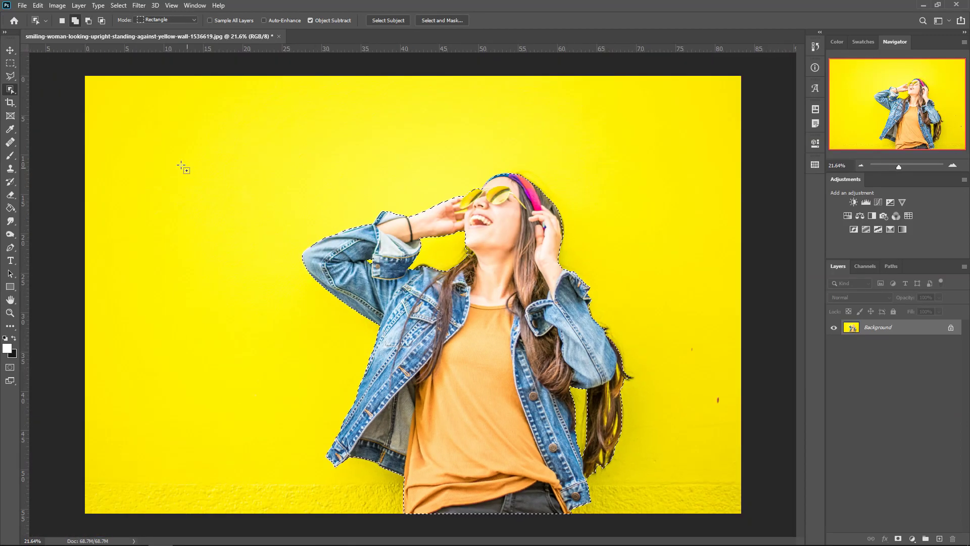
pyautogui.rightClick(14, 92)
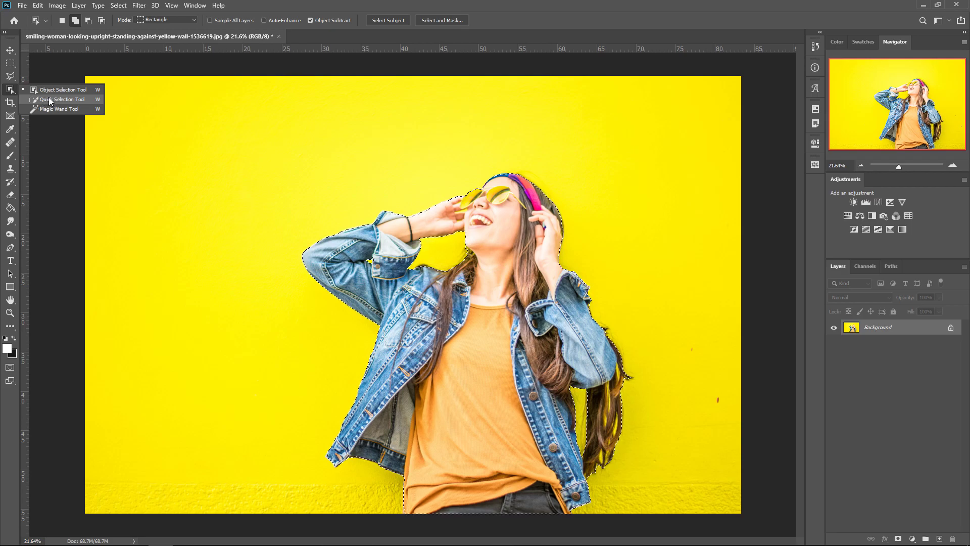
pyautogui.click(50, 100)
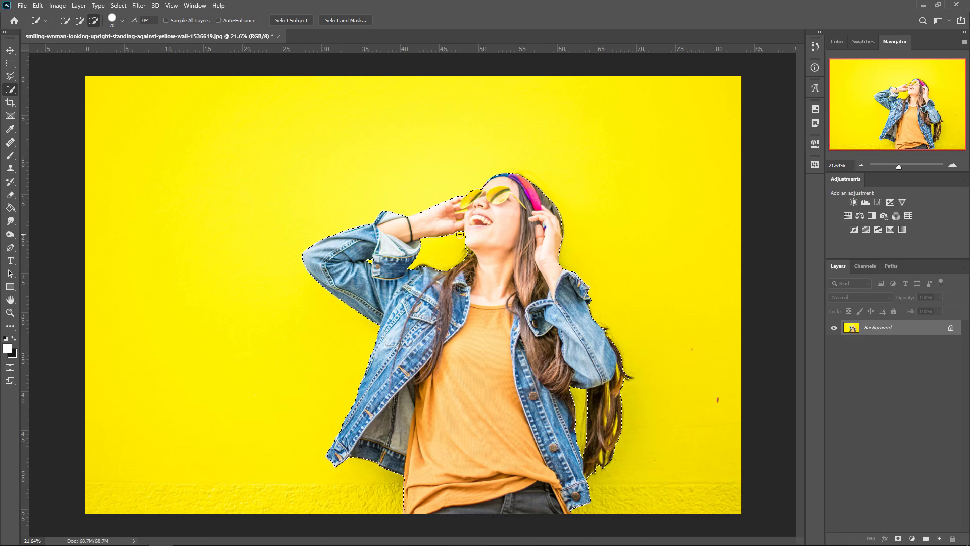
pyautogui.hotkey('shift', 'w')
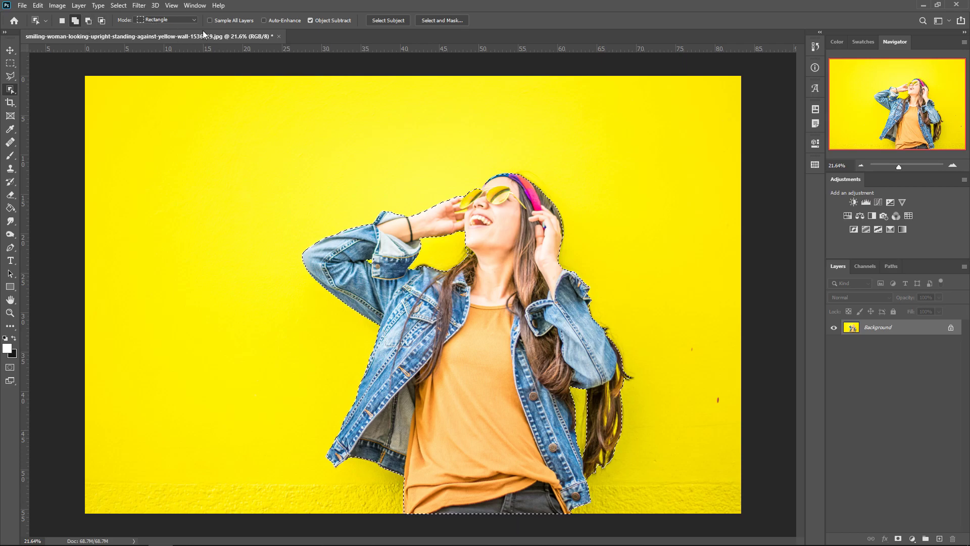
pyautogui.click(154, 21)
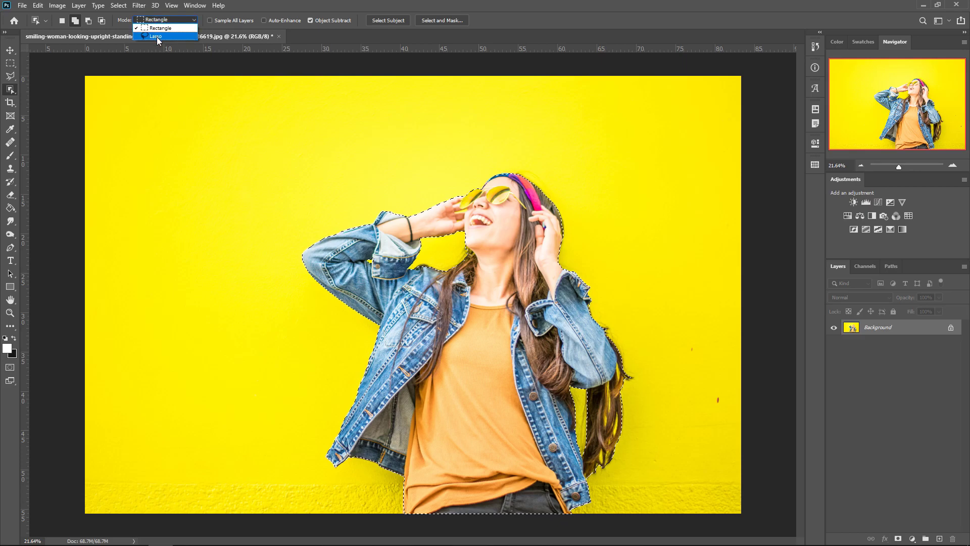
pyautogui.click(156, 37)
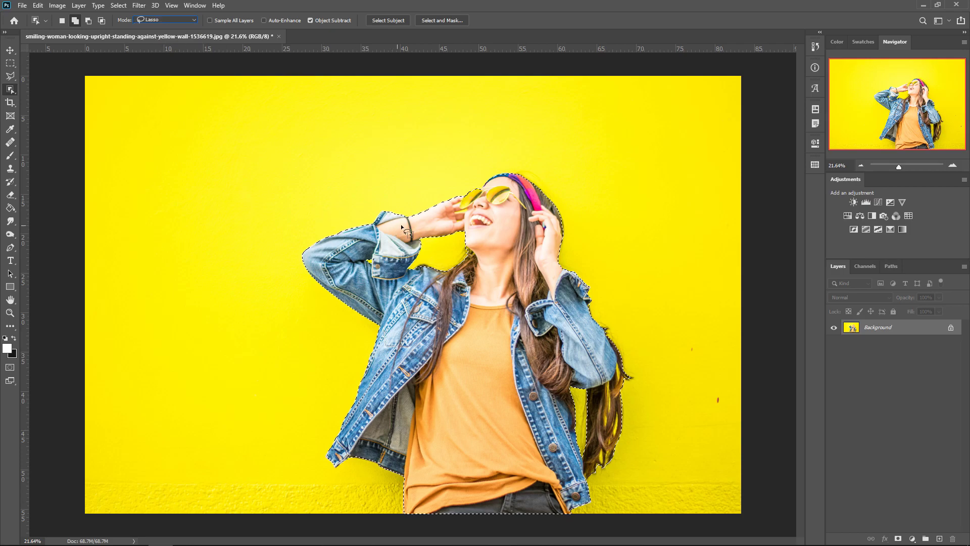
pyautogui.click(171, 18)
pyautogui.click(154, 26)
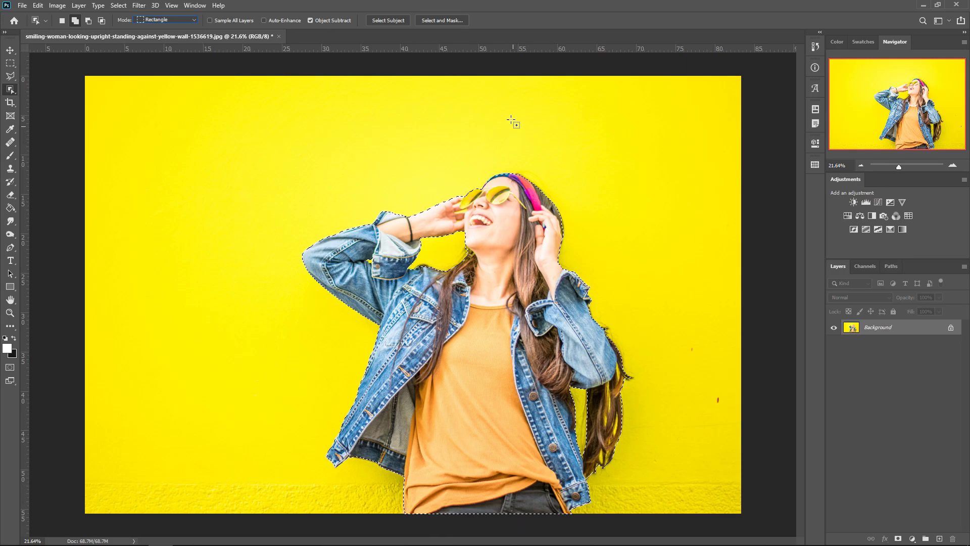
pyautogui.click(437, 21)
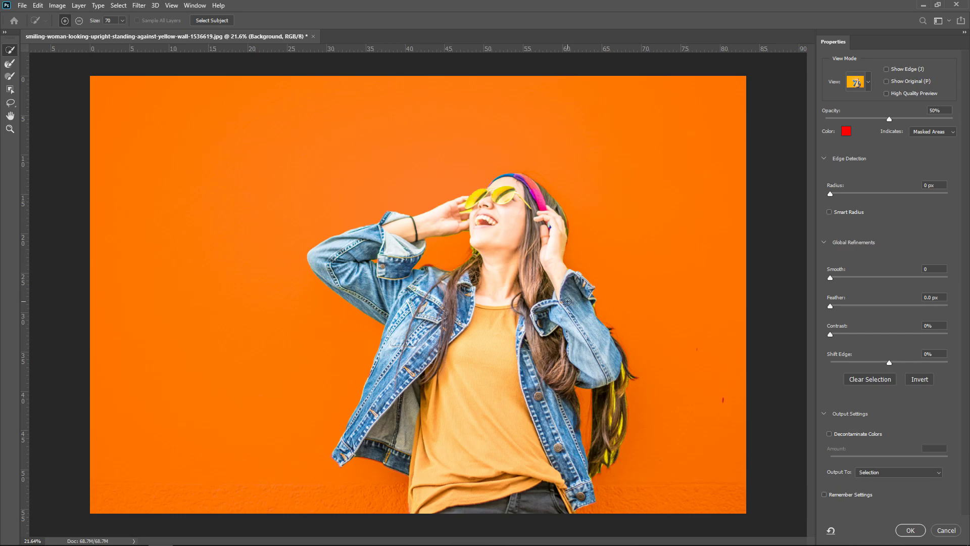
# Step: Refine the selection edge along the woman's right-side hair strands, then fit the photo to the window
pyautogui.scroll(3, 568, 301)
pyautogui.scroll(-2, 588, 292)
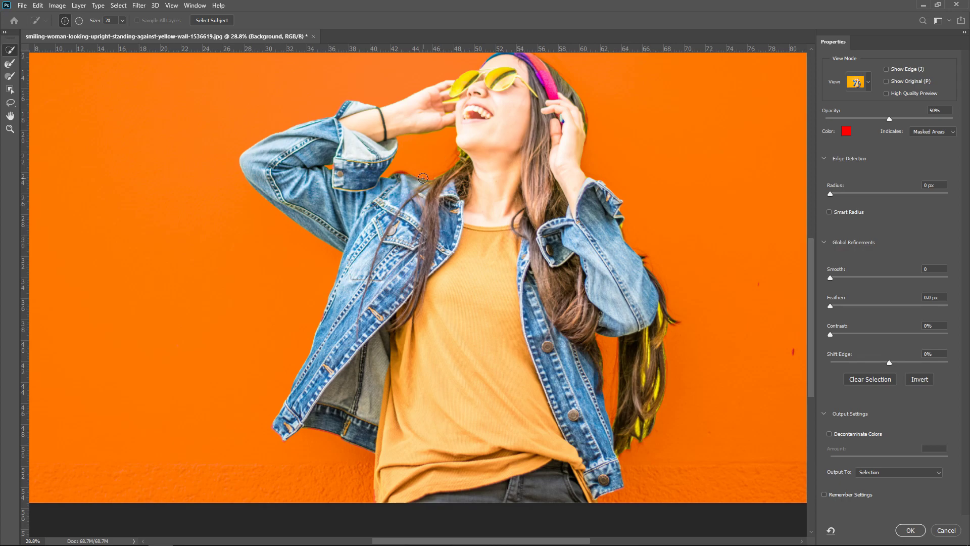
pyautogui.scroll(3, 423, 178)
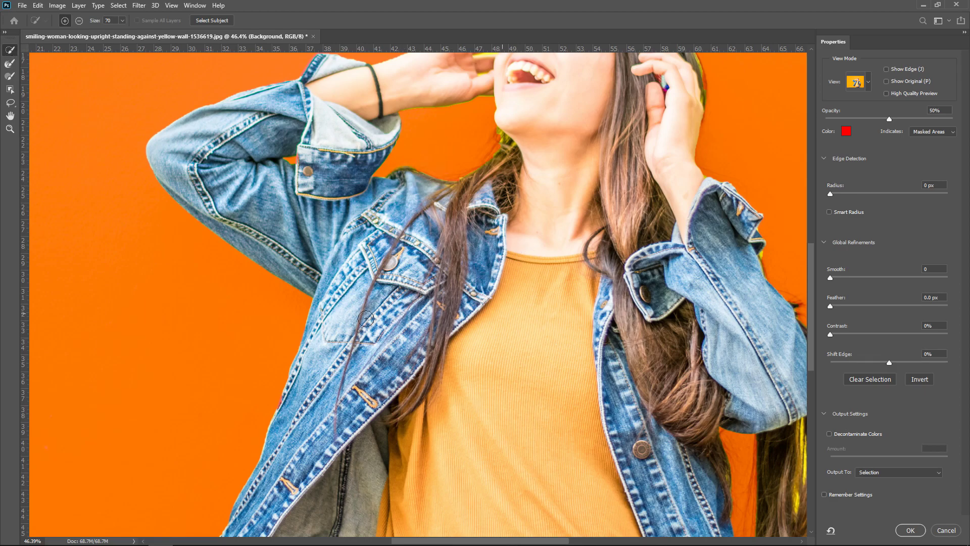
pyautogui.scroll(-1, 368, 318)
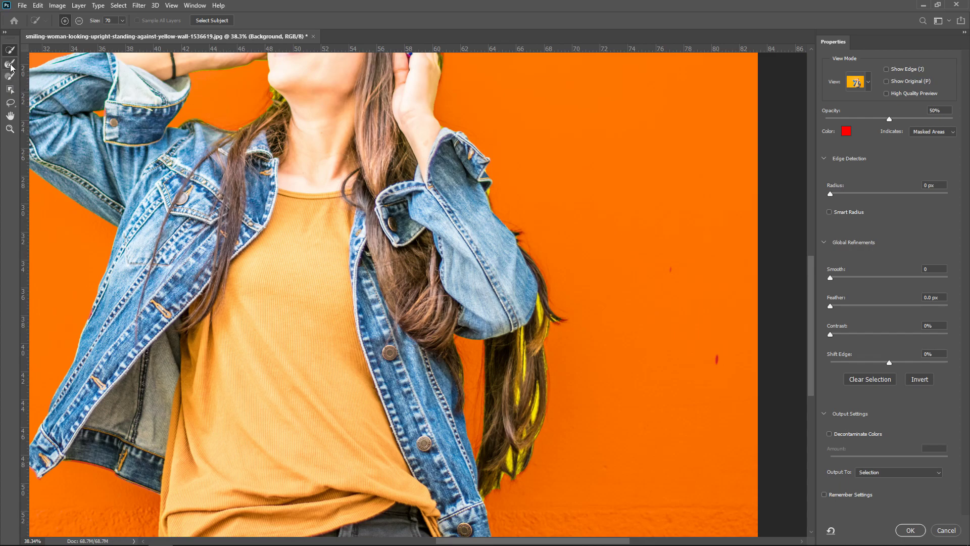
pyautogui.click(11, 64)
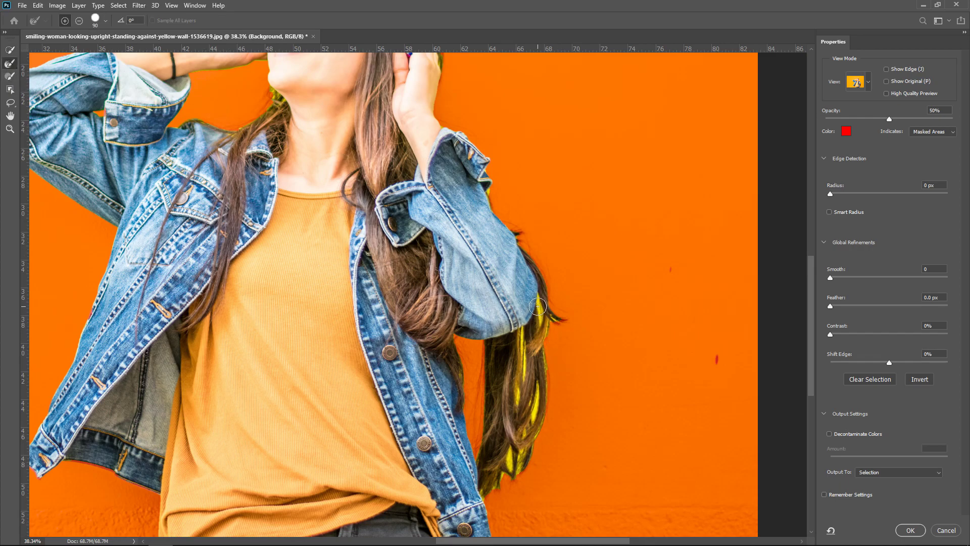
pyautogui.moveTo(538, 299)
pyautogui.mouseDown()
pyautogui.moveTo(551, 320)
pyautogui.moveTo(520, 351)
pyautogui.moveTo(514, 398)
pyautogui.moveTo(538, 385)
pyautogui.moveTo(542, 398)
pyautogui.moveTo(542, 353)
pyautogui.moveTo(551, 383)
pyautogui.moveTo(524, 346)
pyautogui.moveTo(541, 339)
pyautogui.moveTo(505, 386)
pyautogui.moveTo(533, 398)
pyautogui.moveTo(532, 361)
pyautogui.moveTo(520, 405)
pyautogui.mouseUp()
pyautogui.scroll(-3, 535, 392)
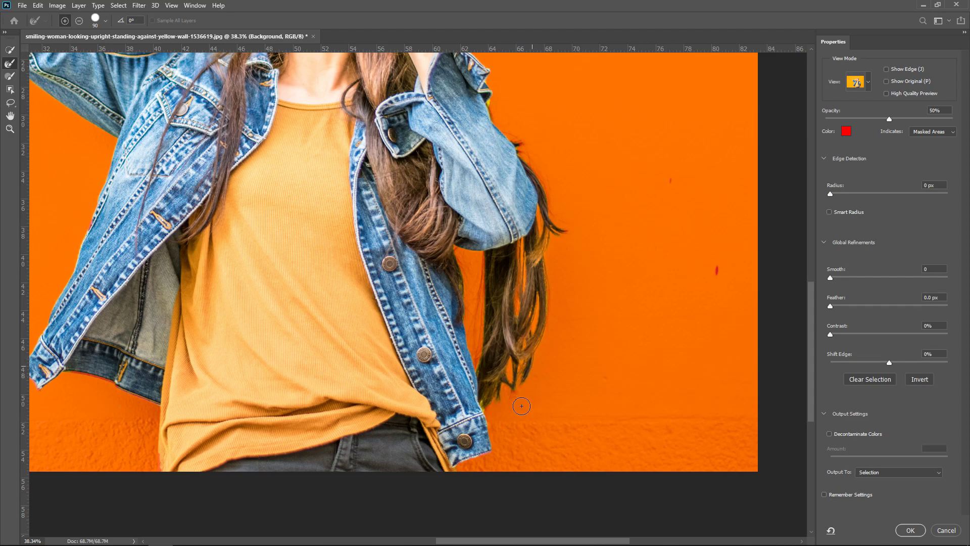
pyautogui.hotkey('ctrl', '0')
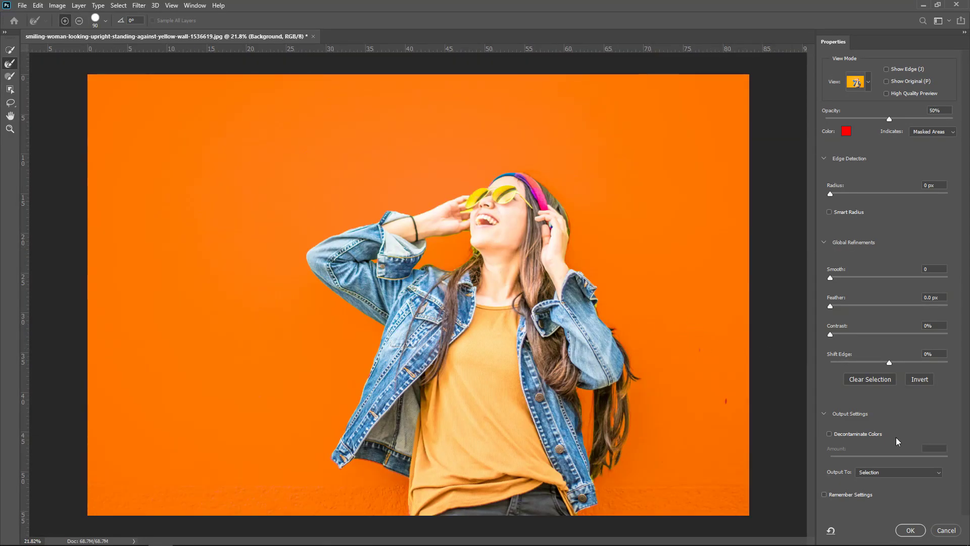
# Step: Output the refined selection to a New Layer and switch to the Move tool
pyautogui.click(873, 472)
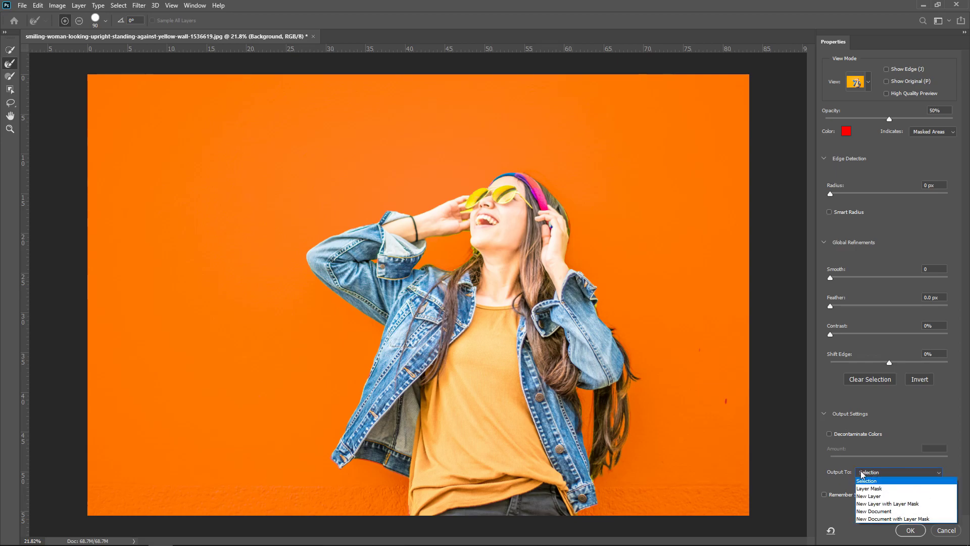
pyautogui.click(869, 497)
pyautogui.click(909, 530)
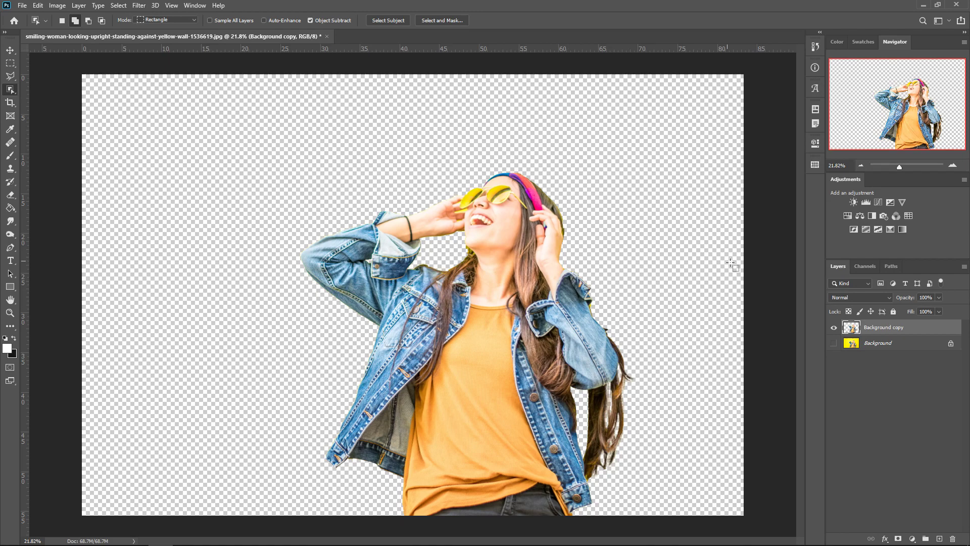
pyautogui.click(11, 56)
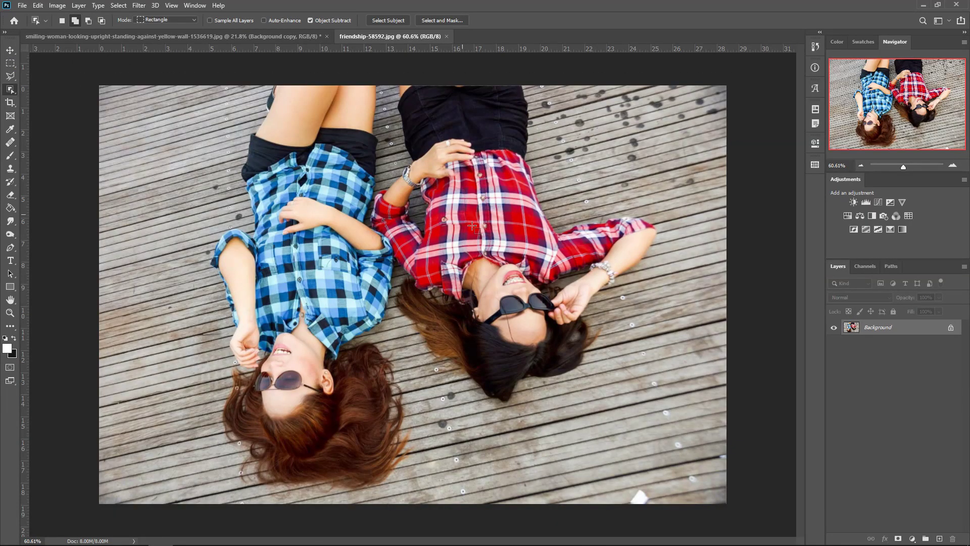
pyautogui.scroll(-2, 404, 235)
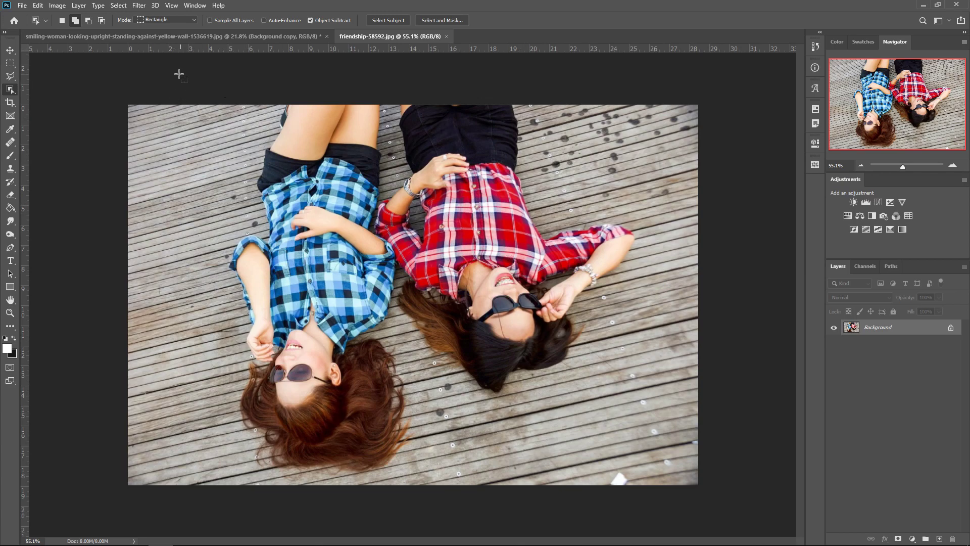
# Step: Select the woman in the blue checked shirt, add a layer mask, and zoom in to inspect
pyautogui.moveTo(180, 74); pyautogui.dragTo(416, 482)
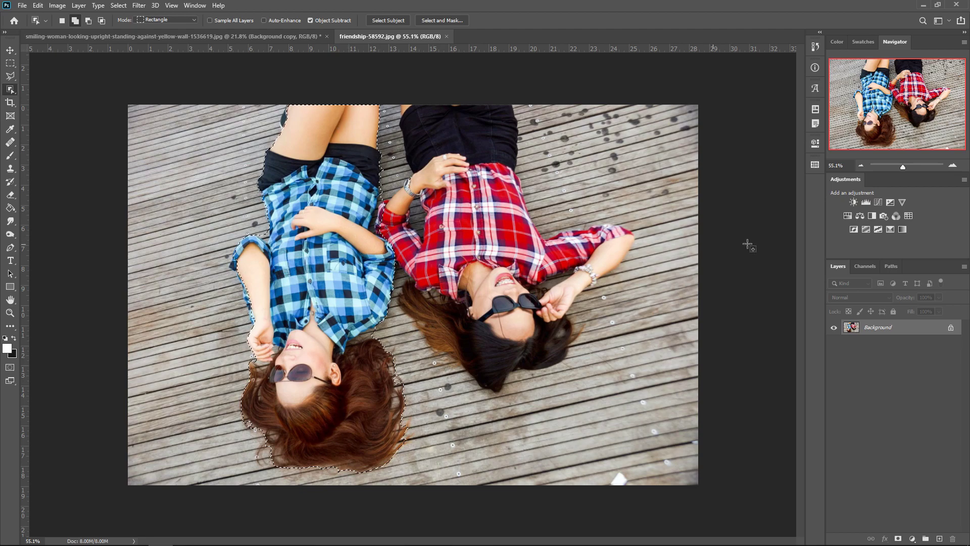
pyautogui.click(899, 539)
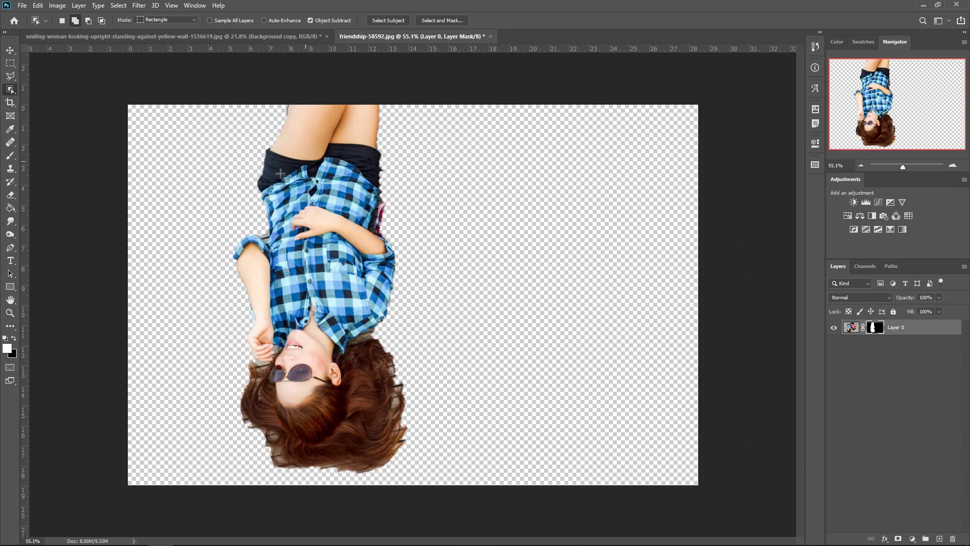
pyautogui.hotkey('ctrl', '+')
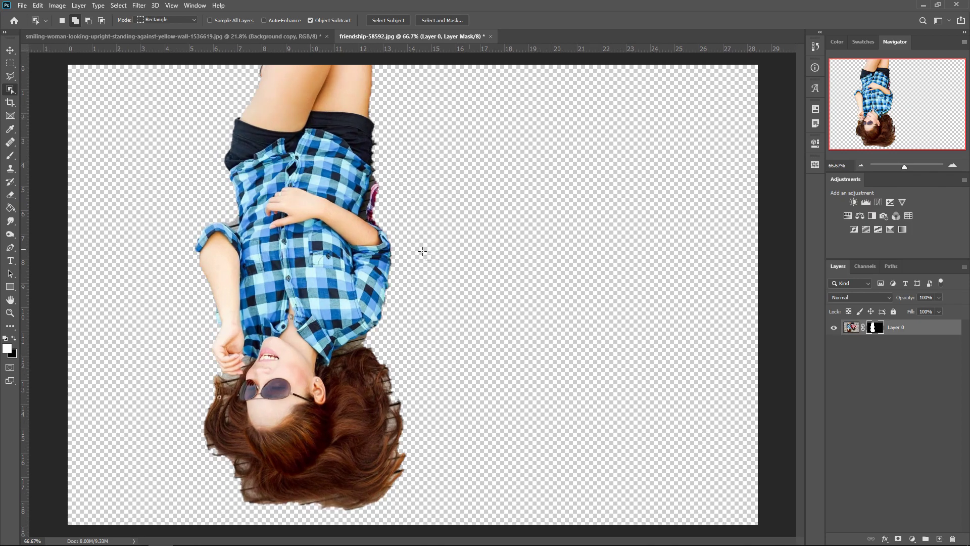
pyautogui.scroll(3, 334, 230)
pyautogui.scroll(-3, 372, 255)
pyautogui.scroll(3, 429, 151)
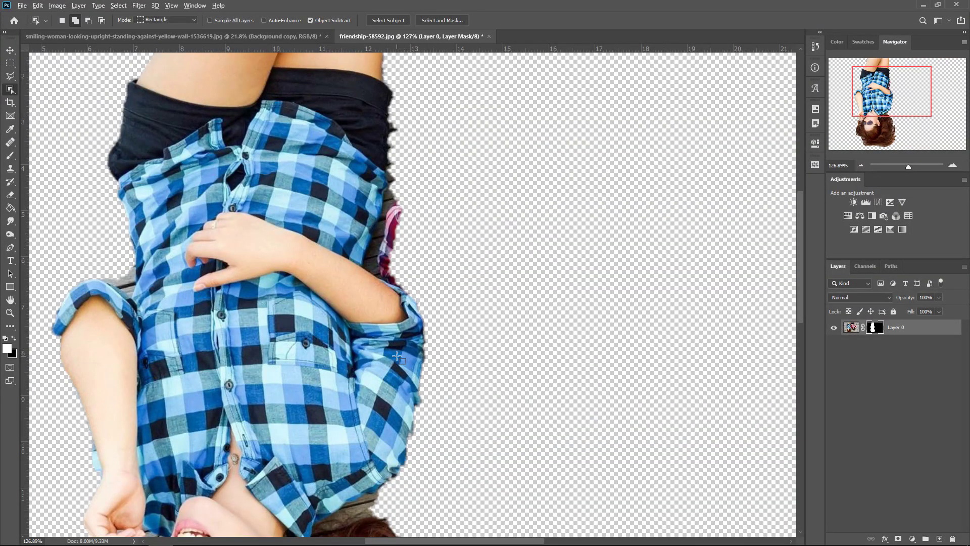
pyautogui.scroll(-4, 399, 361)
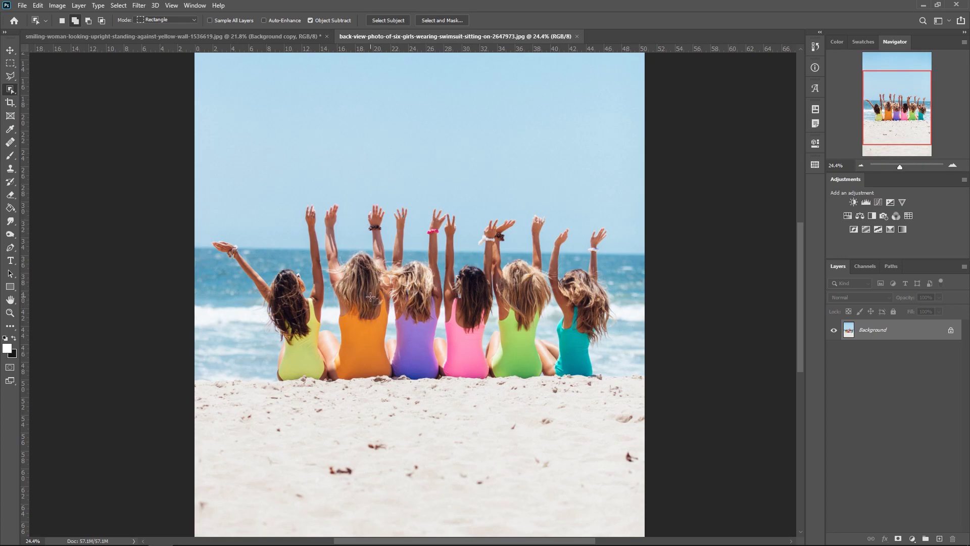
# Step: Select the purple swimsuit, subtract both shoulder areas, and switch to the Quick Selection Tool
pyautogui.moveTo(390, 299); pyautogui.dragTo(441, 386)
pyautogui.scroll(3, 425, 345)
pyautogui.moveTo(437, 309); pyautogui.dragTo(464, 279)
pyautogui.scroll(3, 464, 279)
pyautogui.scroll(2, 464, 279)
pyautogui.moveTo(408, 247); pyautogui.dragTo(397, 280)
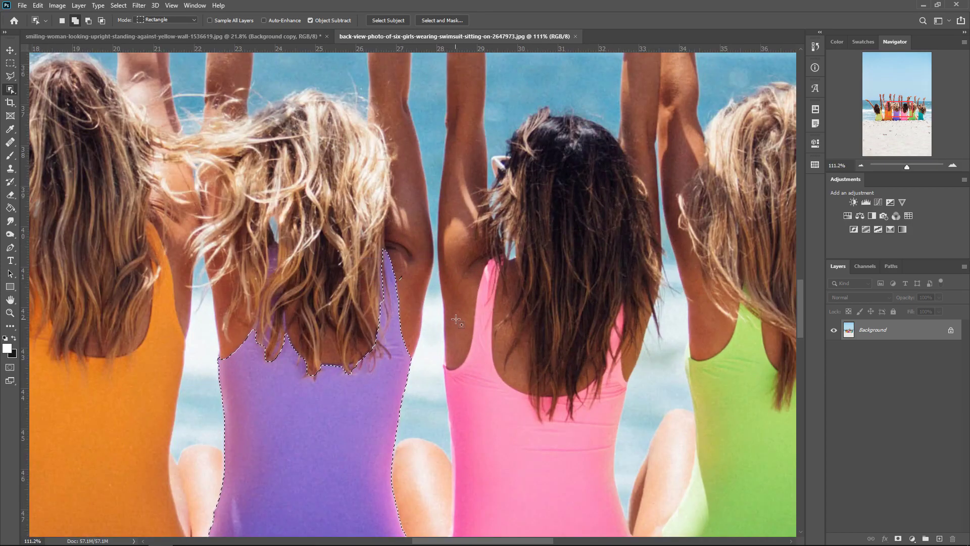
pyautogui.rightClick(10, 90)
pyautogui.click(45, 99)
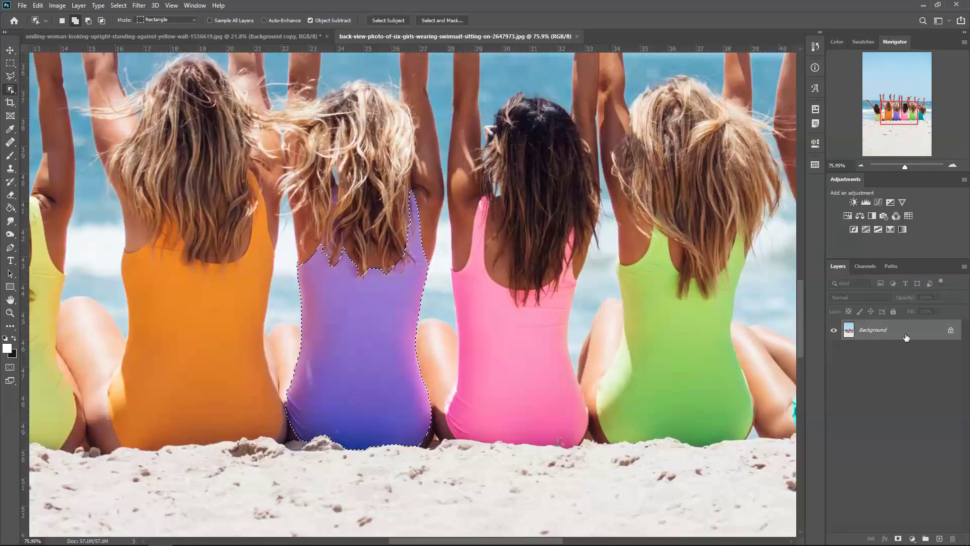
# Step: Add a Hue/Saturation adjustment, shifting hue, saturation and lightness to make the swimsuit pale lavender
pyautogui.click(848, 216)
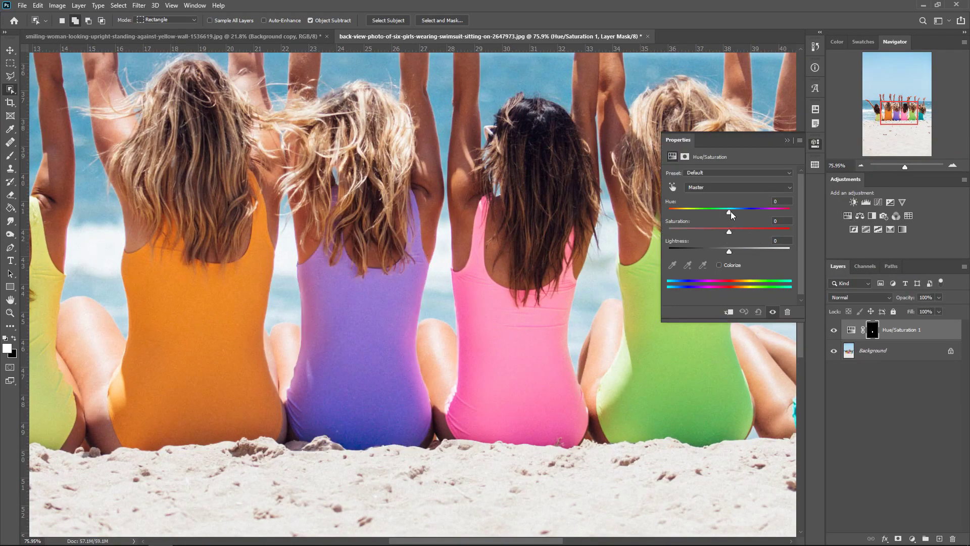
pyautogui.moveTo(730, 211); pyautogui.dragTo(711, 217)
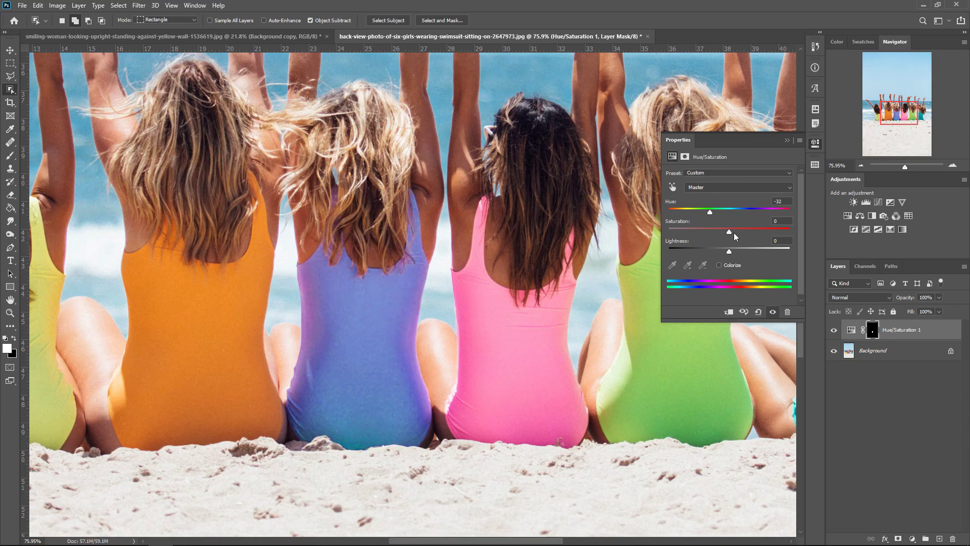
pyautogui.click(731, 231)
pyautogui.click(722, 234)
pyautogui.moveTo(729, 251)
pyautogui.mouseDown()
pyautogui.moveTo(709, 249)
pyautogui.moveTo(748, 250)
pyautogui.moveTo(727, 252)
pyautogui.mouseUp()
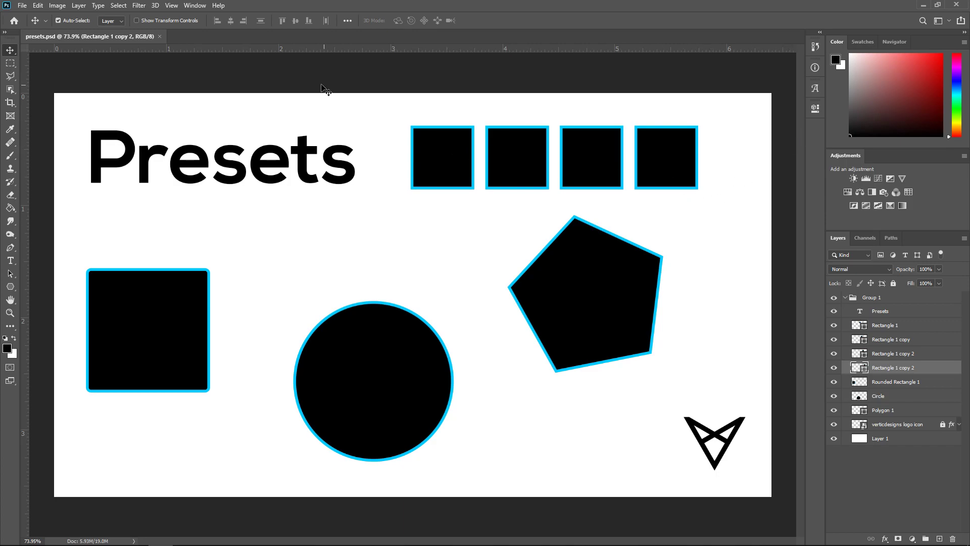
# Step: Show the Gradients panel and then the Patterns panel from the Window menu
pyautogui.click(194, 6)
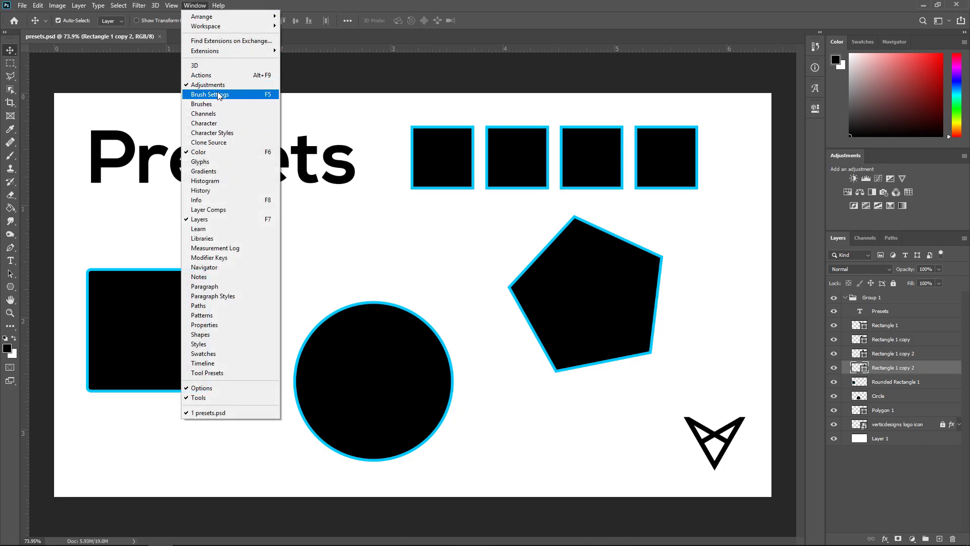
pyautogui.click(217, 171)
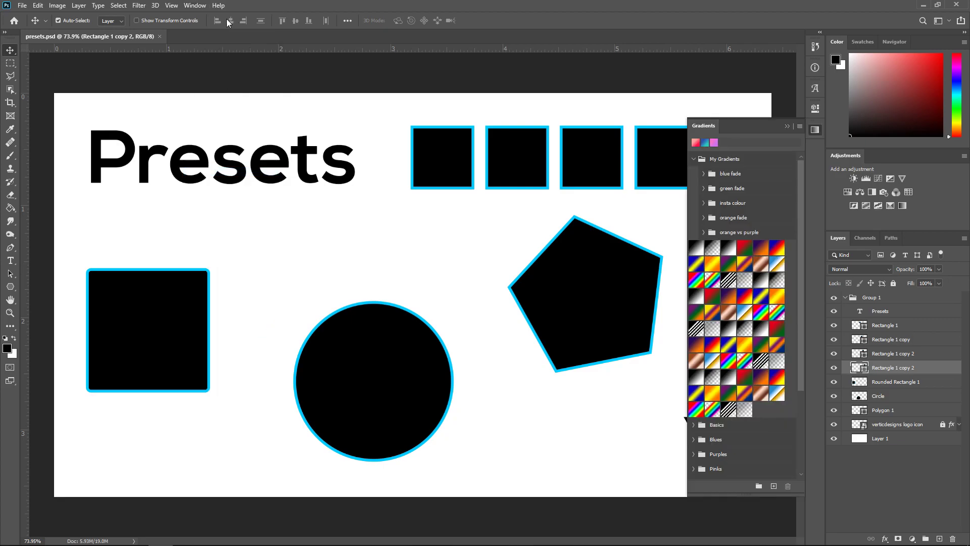
pyautogui.click(197, 9)
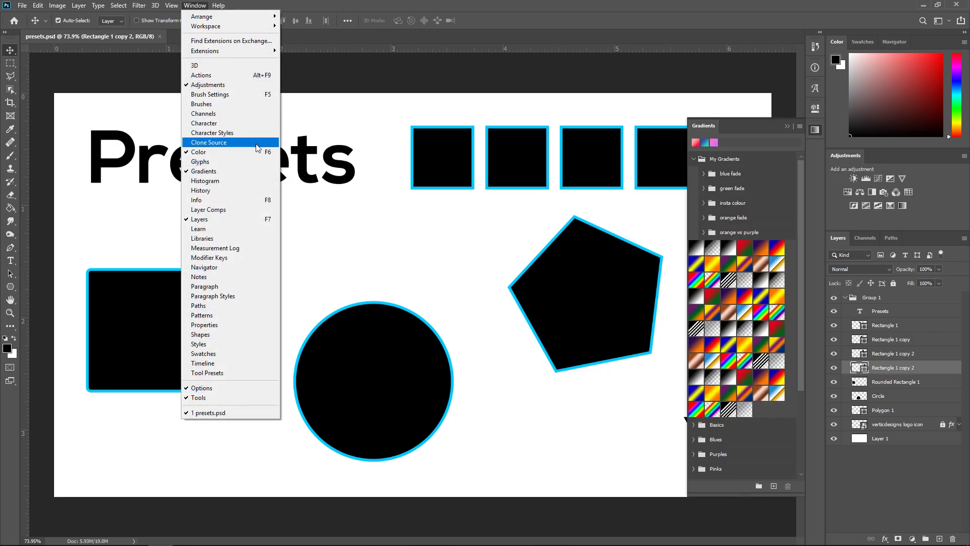
pyautogui.click(218, 315)
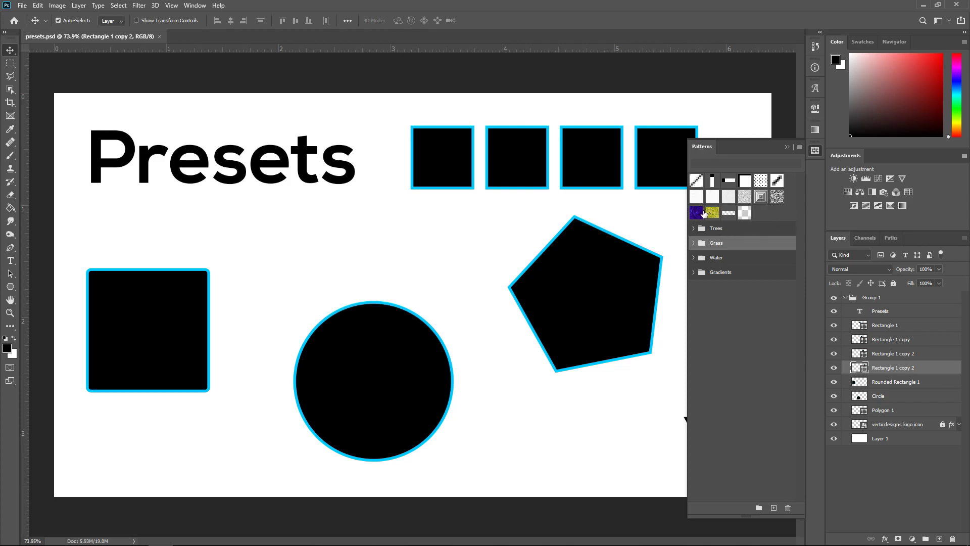
# Step: Try the purple wave pattern on the first square, undo it, and browse the Trees and Gradients folders
pyautogui.moveTo(704, 214); pyautogui.dragTo(458, 164)
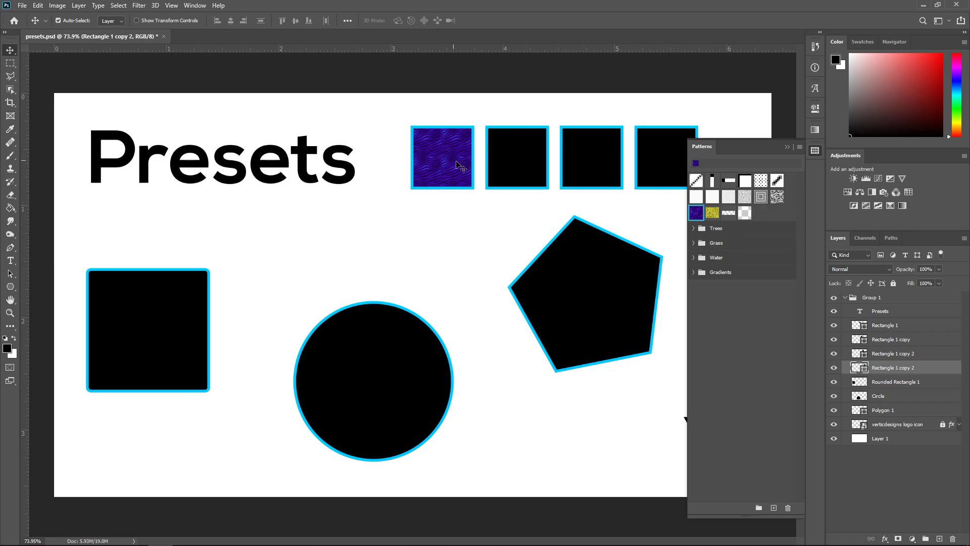
pyautogui.hotkey('ctrl', 'z')
pyautogui.click(716, 228)
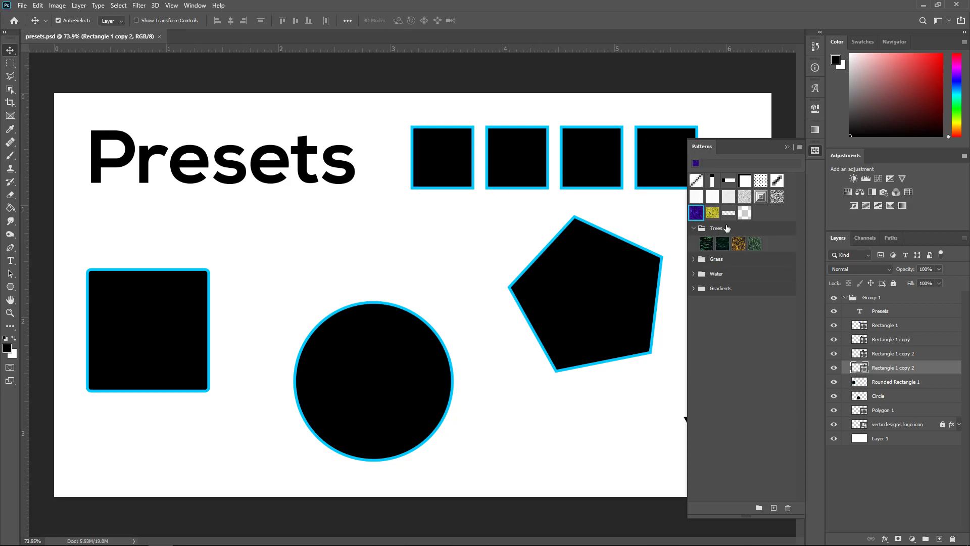
pyautogui.click(699, 288)
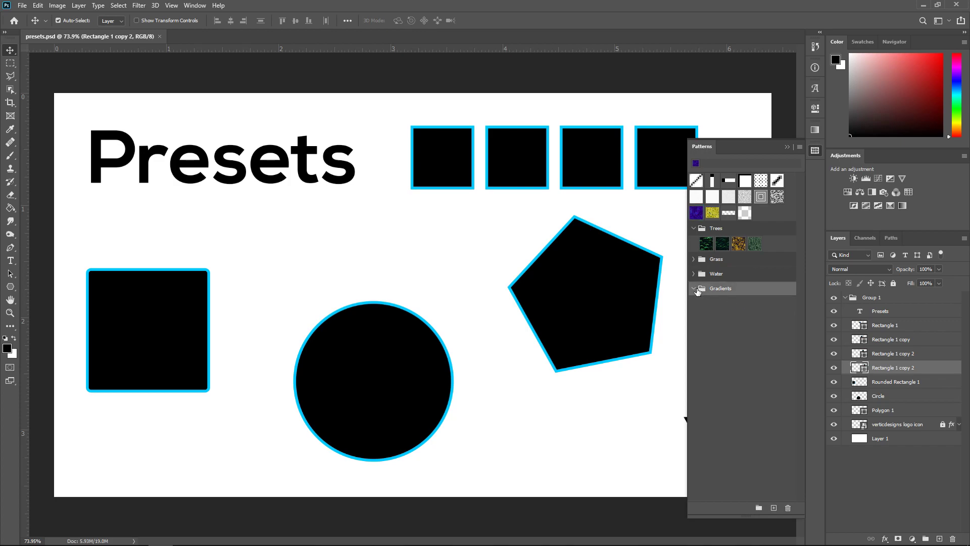
pyautogui.click(694, 288)
# Step: Drag patterns onto the three top squares, including grey noise and white, and green Trees onto the Presets title
pyautogui.moveTo(777, 199); pyautogui.dragTo(454, 152)
pyautogui.moveTo(743, 203); pyautogui.dragTo(520, 152)
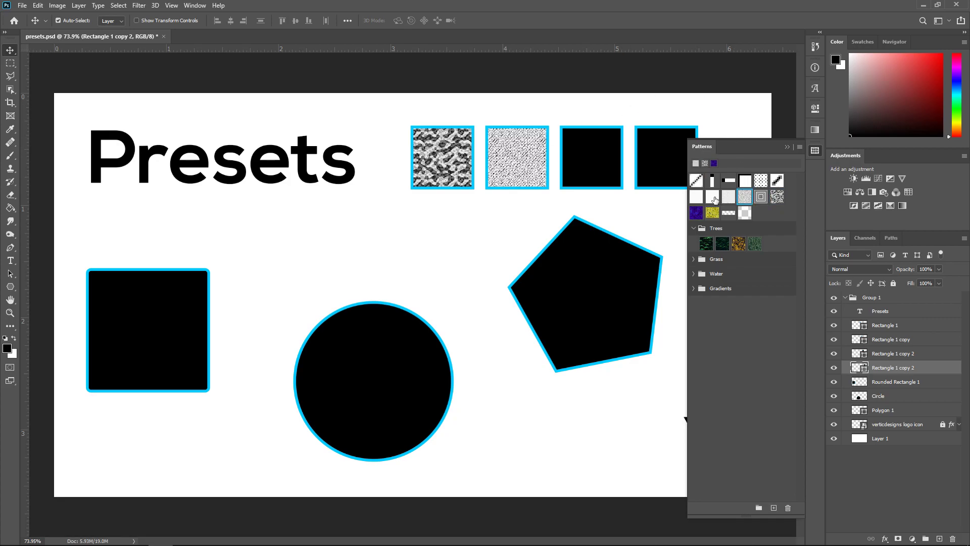
pyautogui.moveTo(714, 199); pyautogui.dragTo(590, 158)
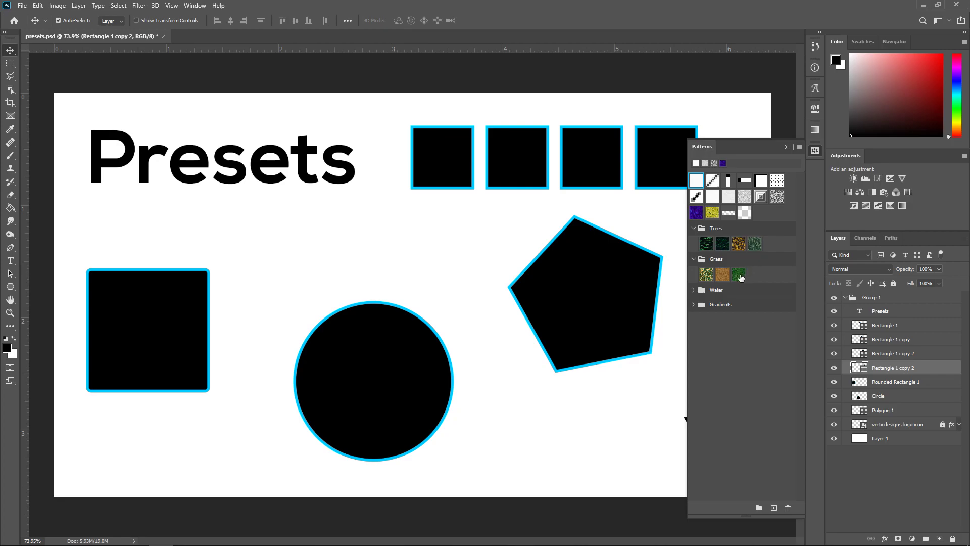
pyautogui.moveTo(707, 246); pyautogui.dragTo(207, 167)
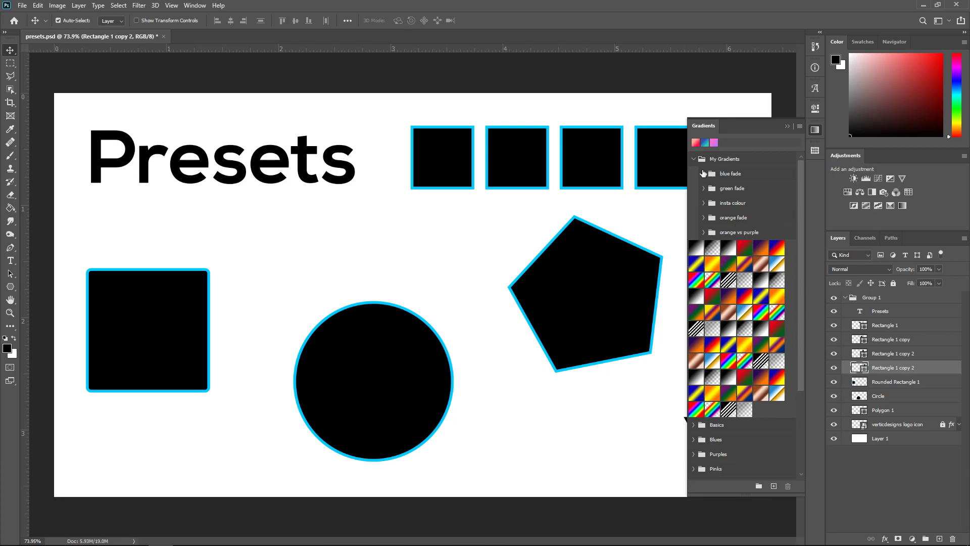
# Step: Collapse My Gradients and expand the Reds, Cloud and Greens gradient groups
pyautogui.click(703, 174)
pyautogui.click(703, 173)
pyautogui.click(696, 159)
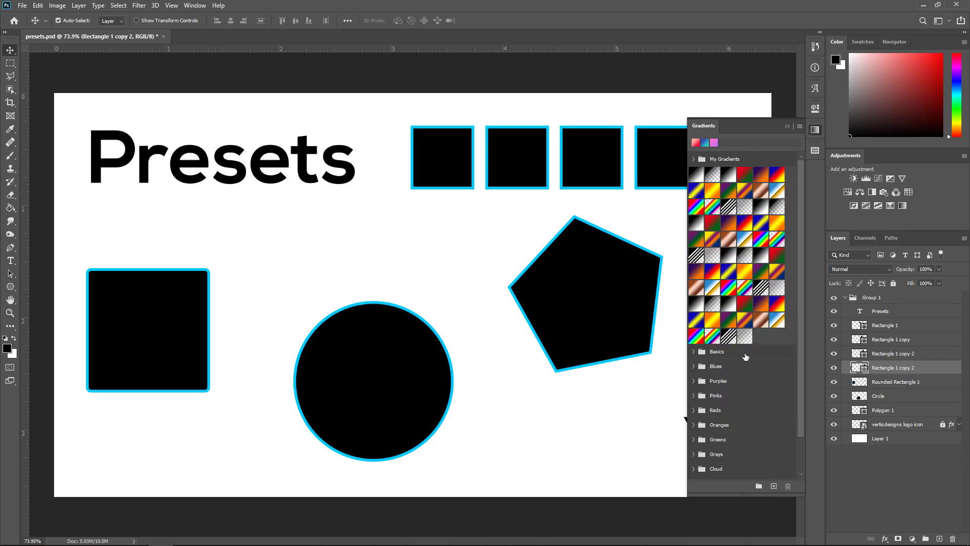
pyautogui.scroll(-3, 745, 357)
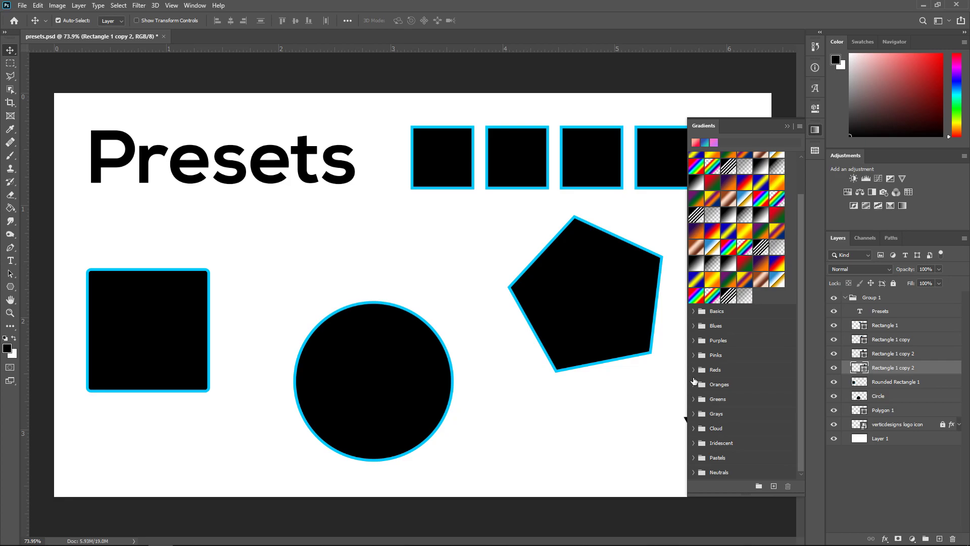
pyautogui.click(694, 370)
pyautogui.scroll(-1, 753, 395)
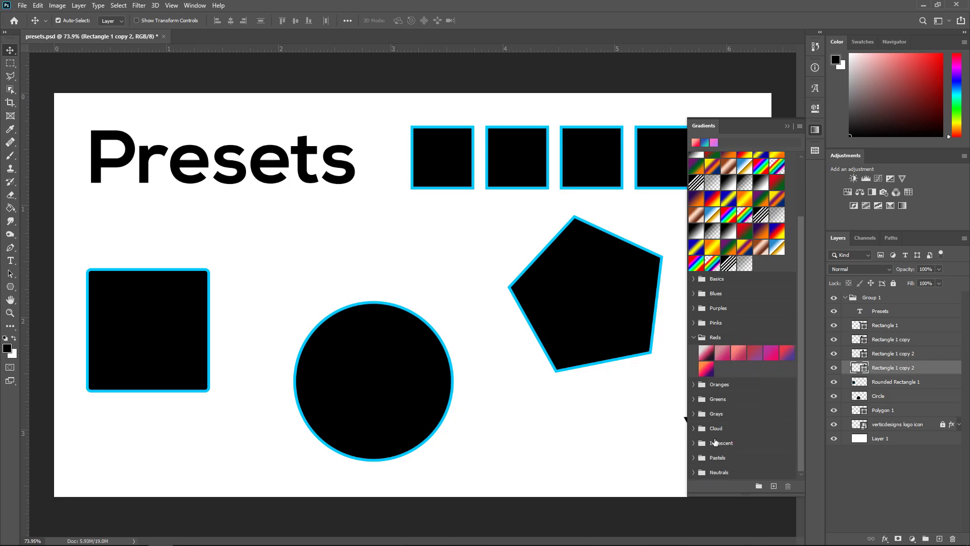
pyautogui.click(693, 428)
pyautogui.scroll(-1, 769, 407)
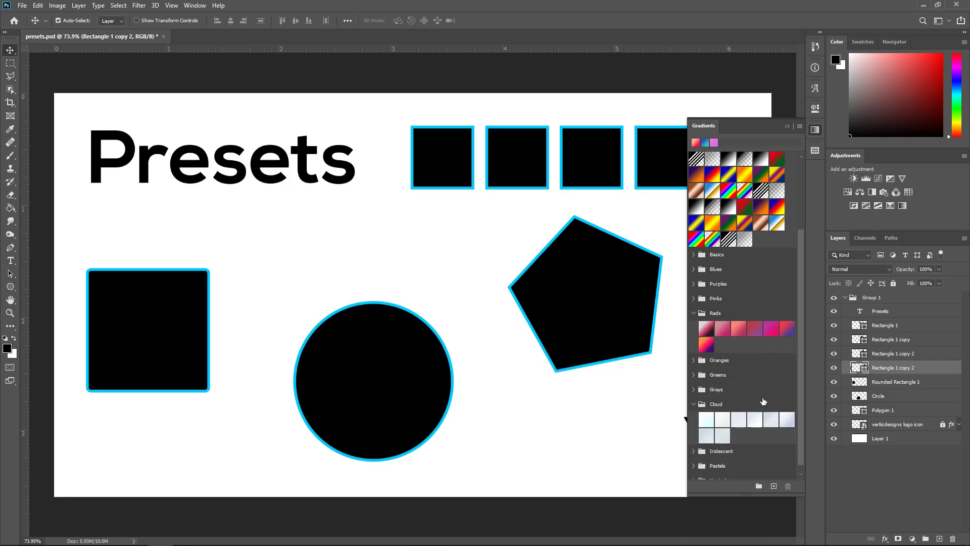
pyautogui.click(694, 366)
pyautogui.scroll(-2, 791, 306)
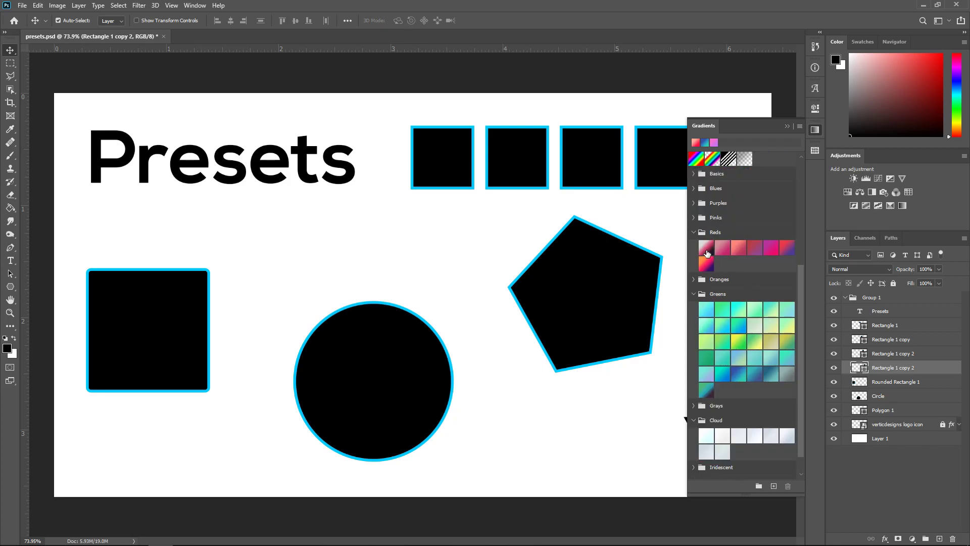
# Step: Apply gradients to the Presets text, Rectangle 1 and the small squares
pyautogui.moveTo(273, 158); pyautogui.dragTo(274, 159)
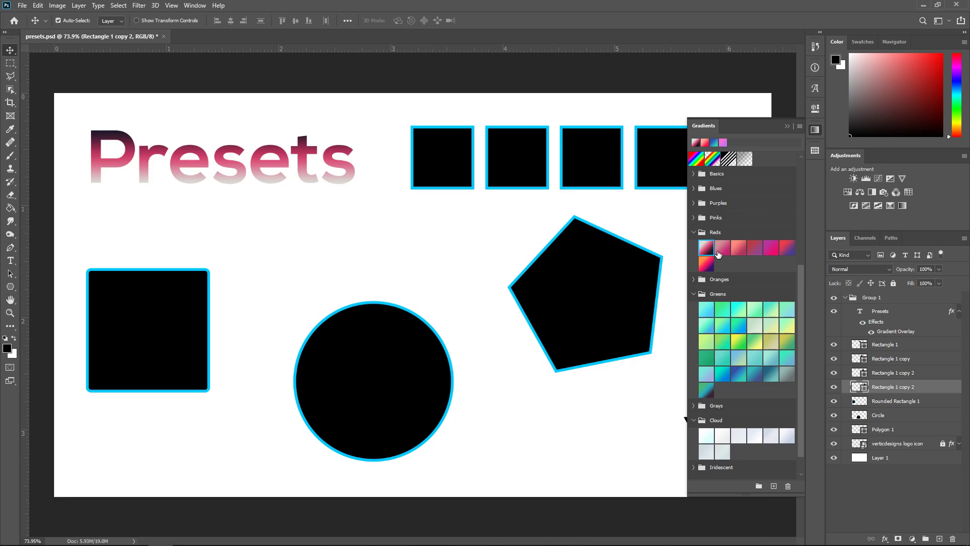
pyautogui.moveTo(709, 251); pyautogui.dragTo(442, 155)
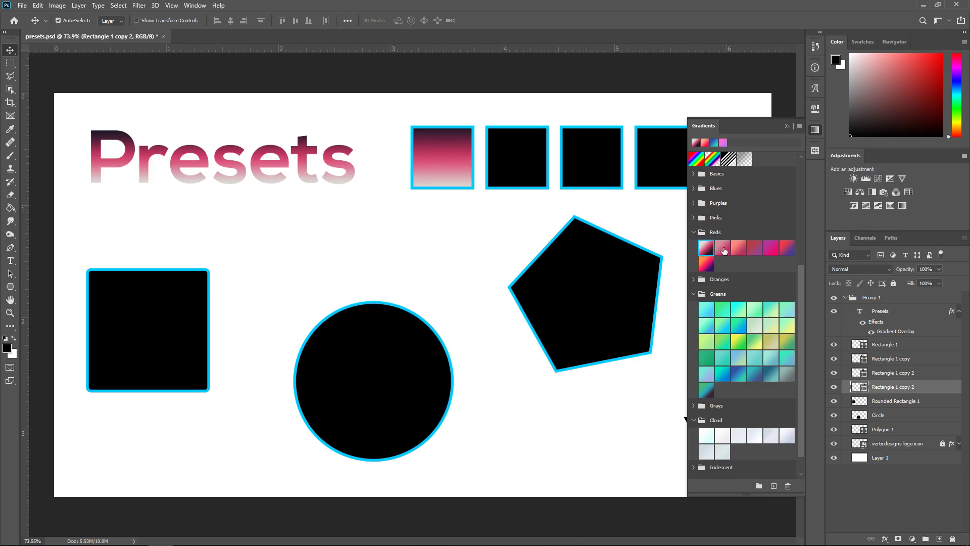
pyautogui.hotkey('ctrl', 'z')
pyautogui.moveTo(707, 248); pyautogui.dragTo(885, 359)
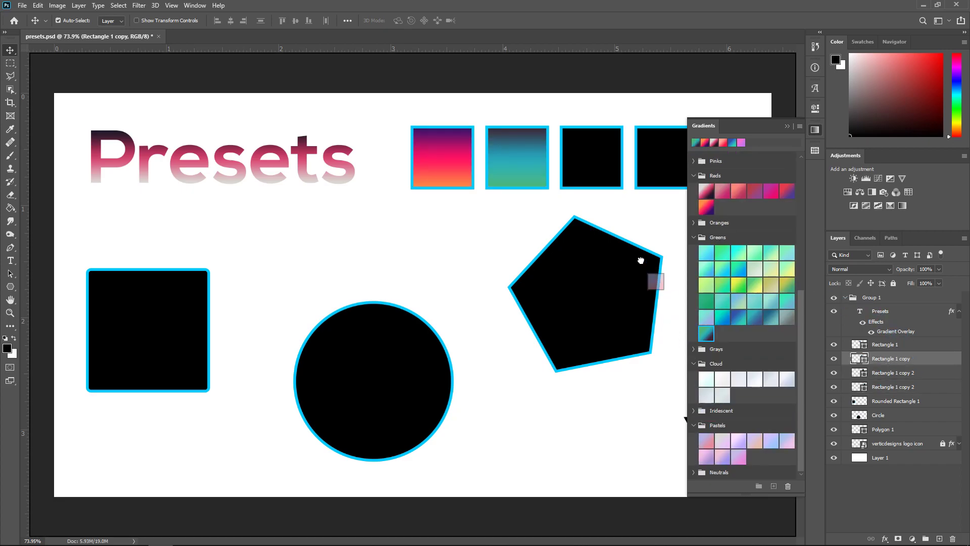
pyautogui.moveTo(657, 281); pyautogui.dragTo(583, 154)
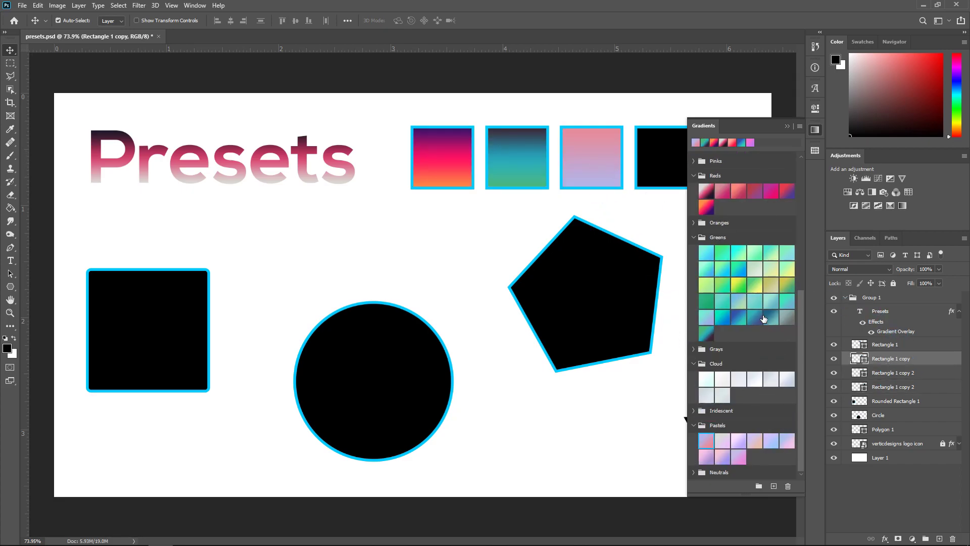
pyautogui.moveTo(747, 317); pyautogui.dragTo(659, 148)
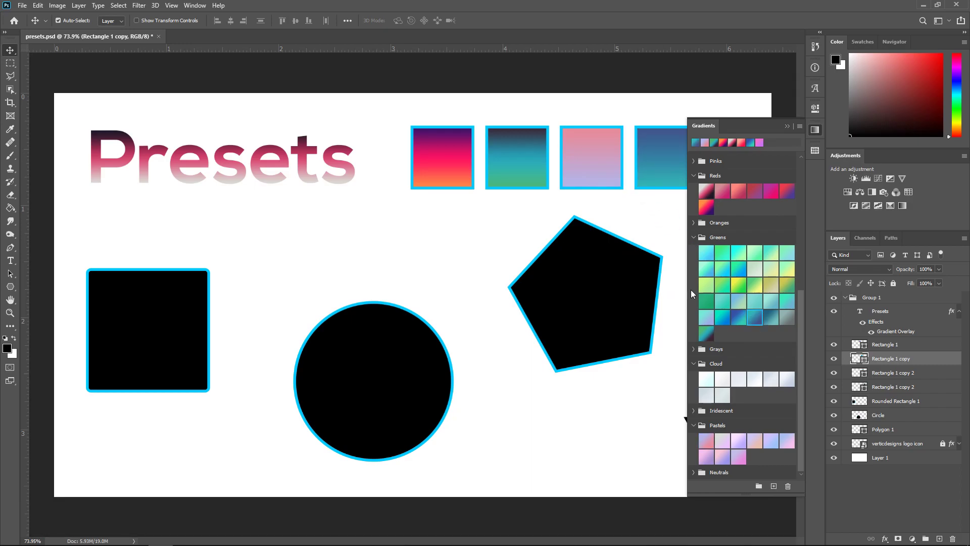
# Step: Fill the rounded square, circle and pentagon with gradients, then collapse the Gradients panel
pyautogui.scroll(5, 720, 284)
pyautogui.moveTo(707, 306); pyautogui.dragTo(197, 322)
pyautogui.scroll(-3, 753, 395)
pyautogui.scroll(-1, 754, 395)
pyautogui.moveTo(755, 383); pyautogui.dragTo(434, 383)
pyautogui.moveTo(786, 383); pyautogui.dragTo(586, 293)
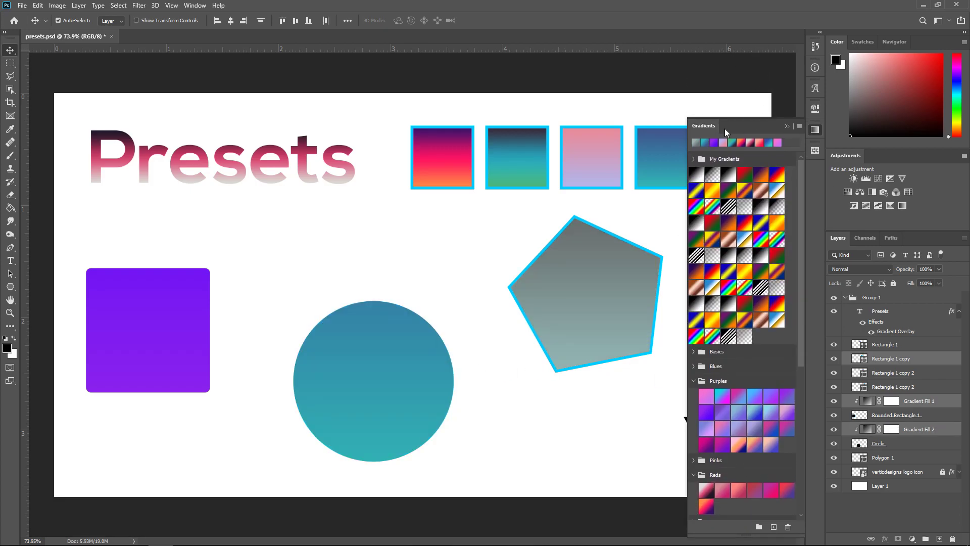
pyautogui.moveTo(748, 116); pyautogui.dragTo(748, 94)
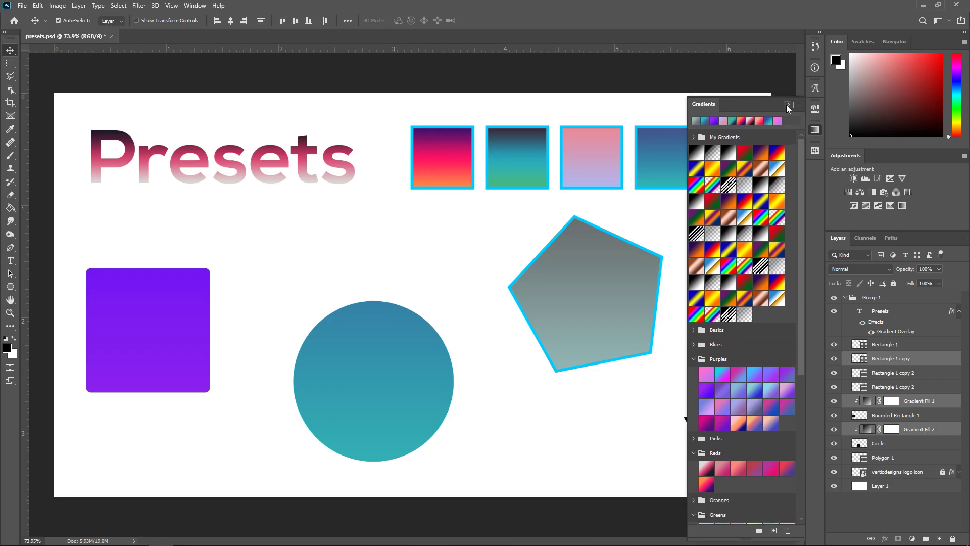
pyautogui.click(787, 105)
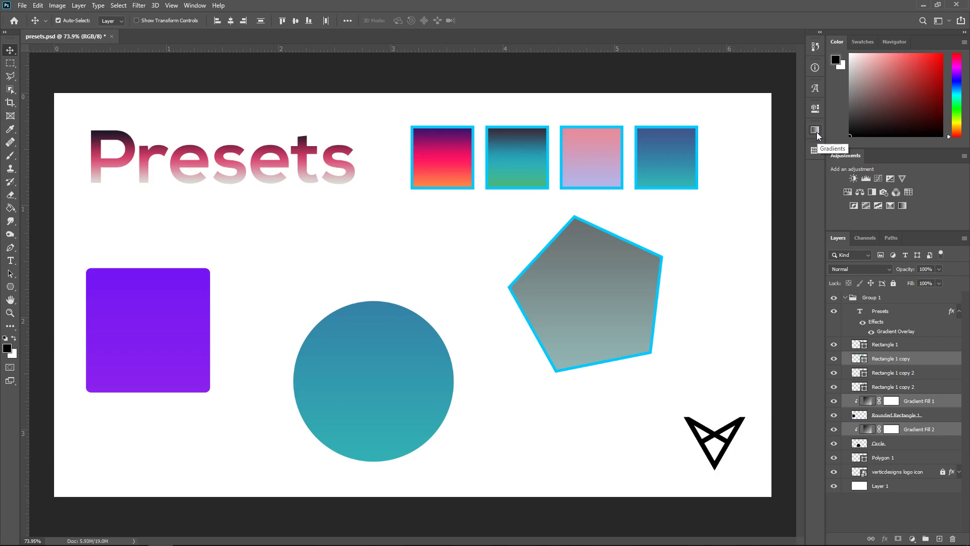
# Step: Close the Gradients panel and remove it from the side dock
pyautogui.rightClick(816, 132)
pyautogui.click(835, 139)
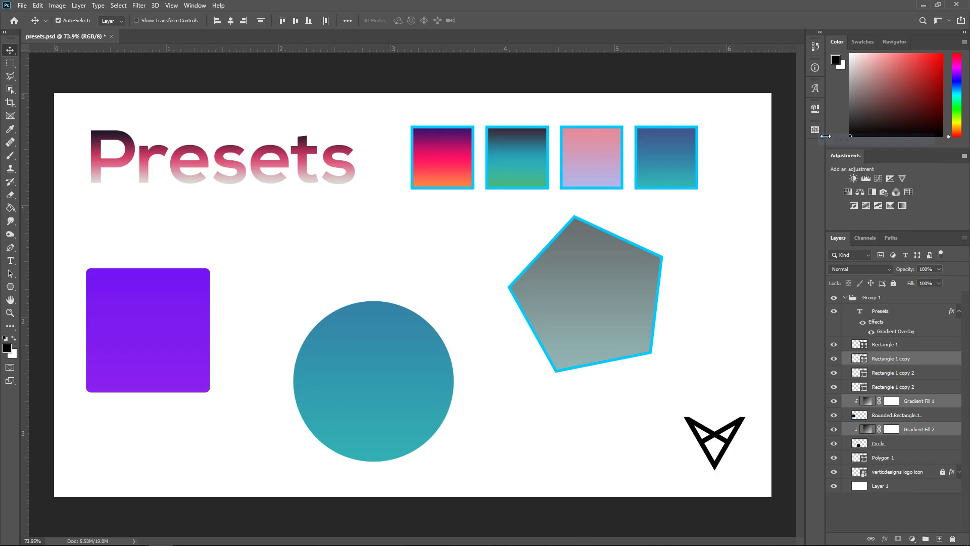
pyautogui.rightClick(816, 130)
pyautogui.click(831, 134)
# Step: Edit Gradient Fill 1 on the purple square, setting angle 145.53 and adjusting scale
pyautogui.click(898, 399)
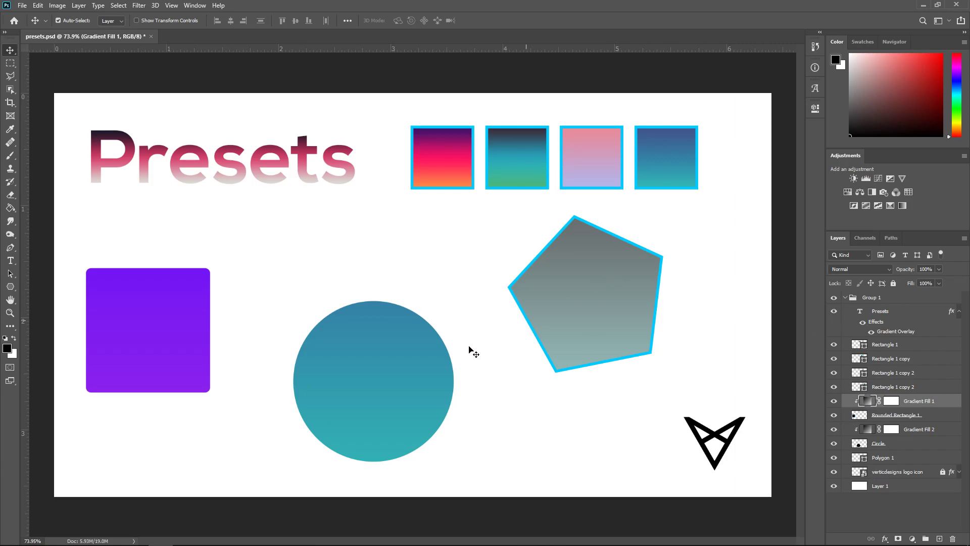
pyautogui.doubleClick(870, 403)
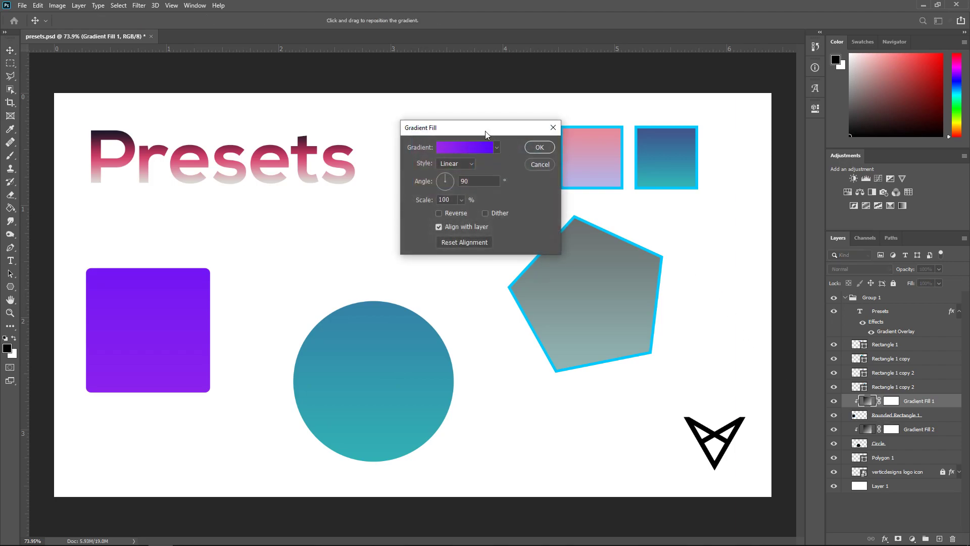
pyautogui.click(438, 178)
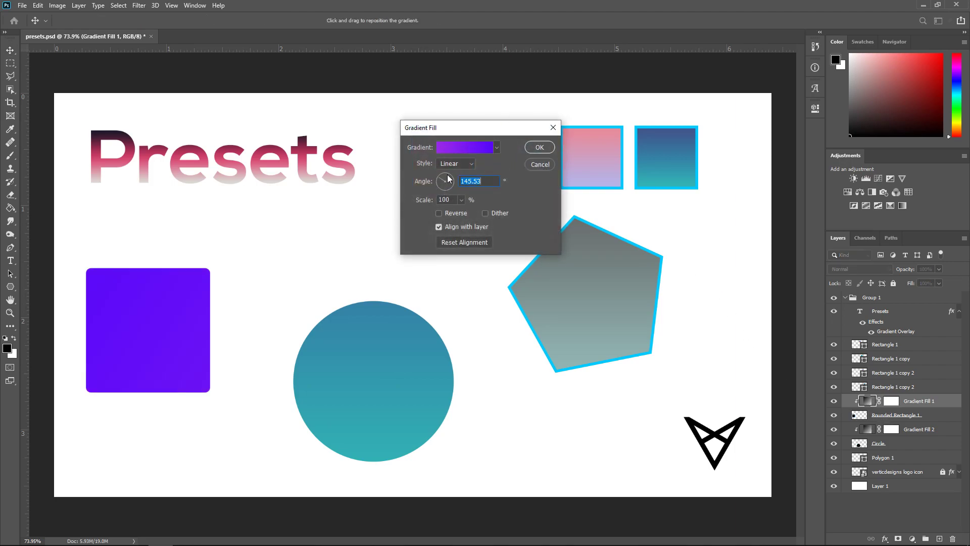
pyautogui.click(461, 200)
pyautogui.moveTo(456, 213); pyautogui.dragTo(453, 214)
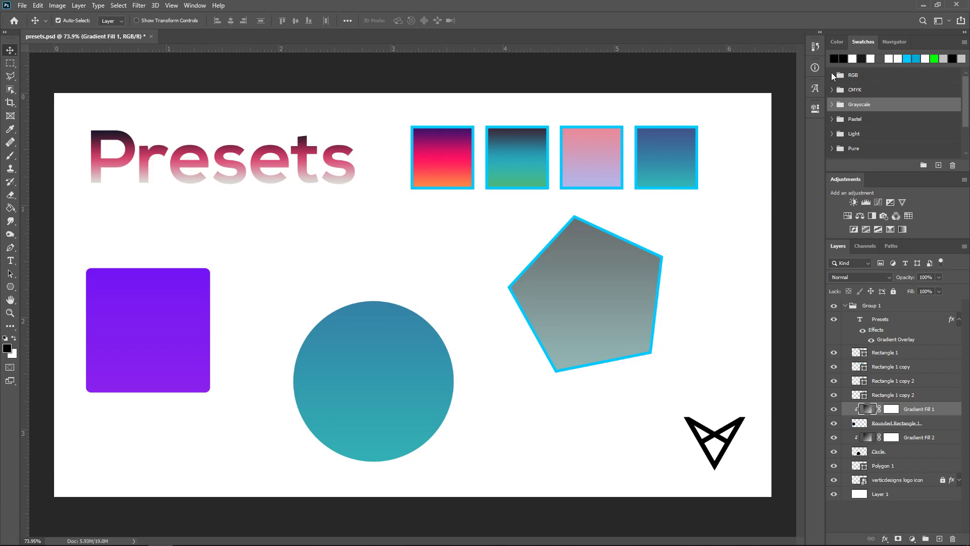
# Step: Scroll the Swatches panel and expand the Pure swatch folder
pyautogui.scroll(-1, 861, 130)
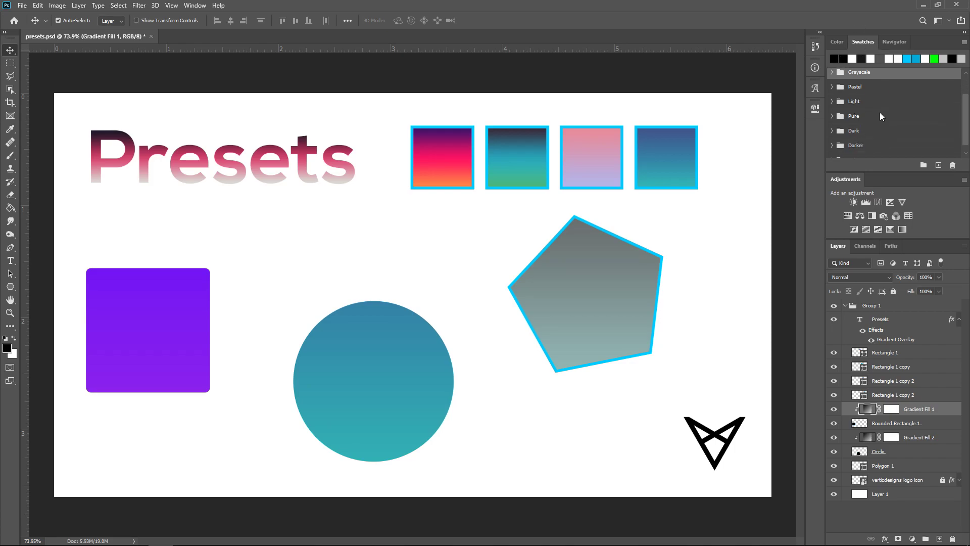
pyautogui.scroll(-1, 875, 117)
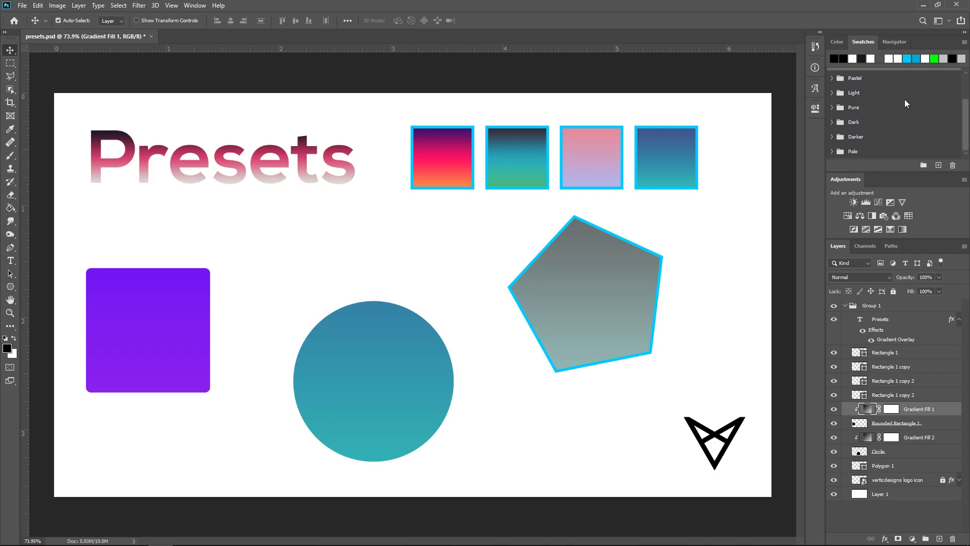
pyautogui.click(831, 107)
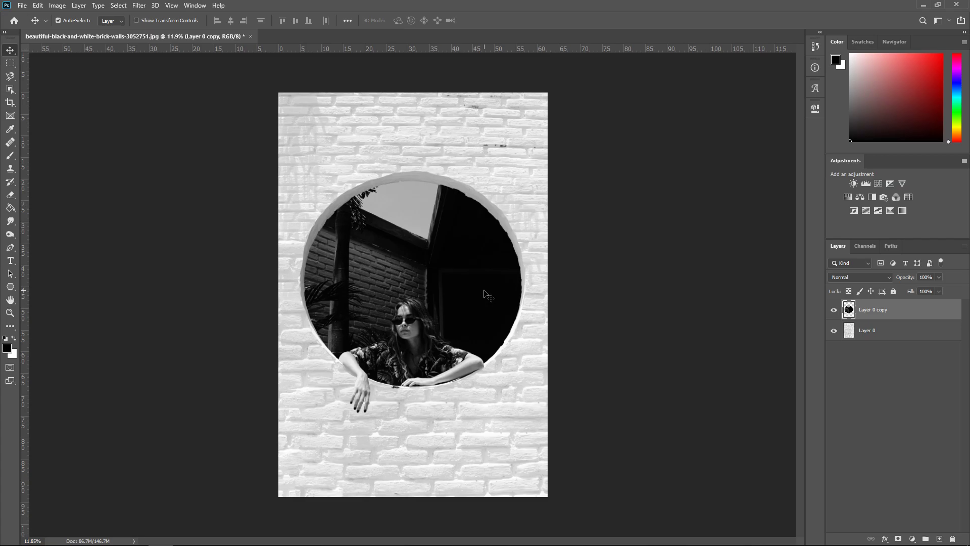
pyautogui.hotkey('ctrl', 't')
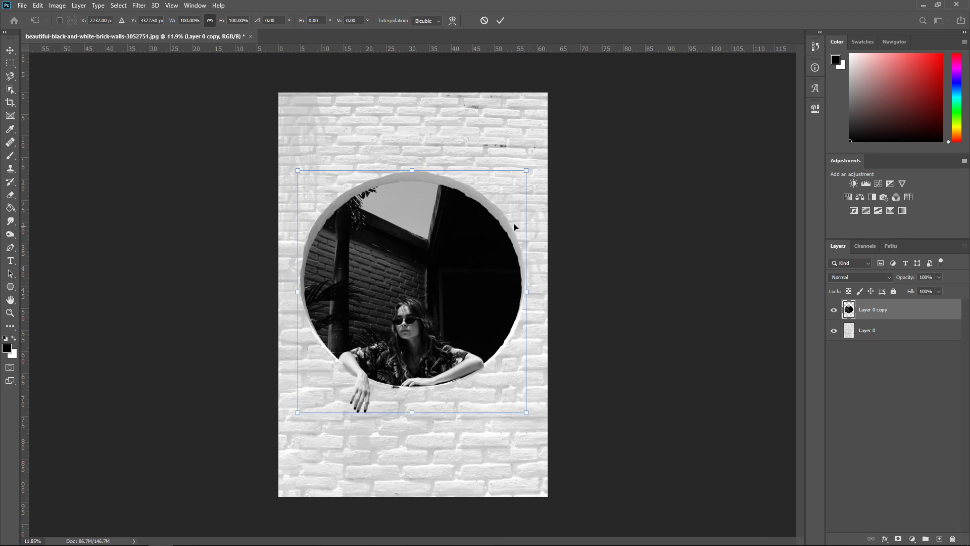
pyautogui.moveTo(527, 171)
pyautogui.mouseDown()
pyautogui.moveTo(475, 169)
pyautogui.moveTo(530, 168)
pyautogui.mouseUp()
pyautogui.press('Return')
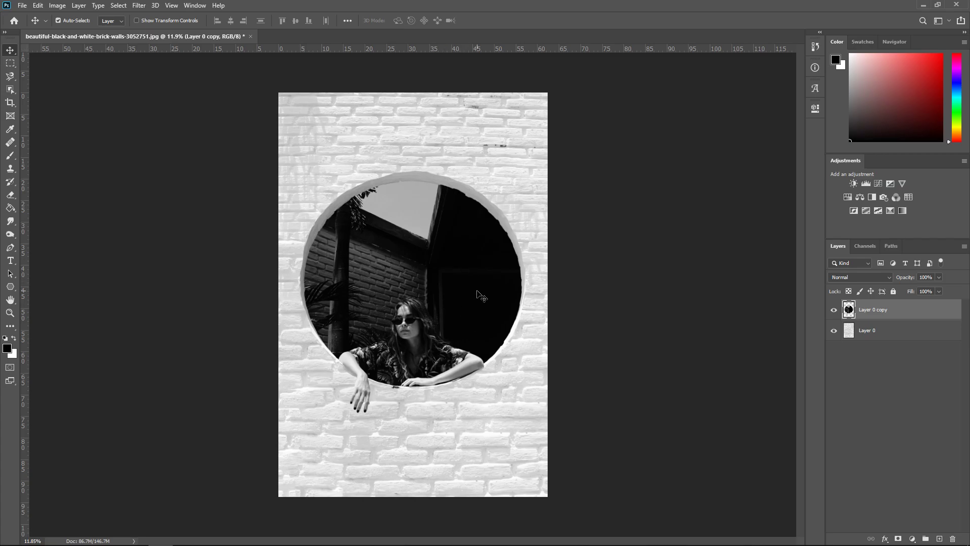
pyautogui.hotkey('ctrl', 't')
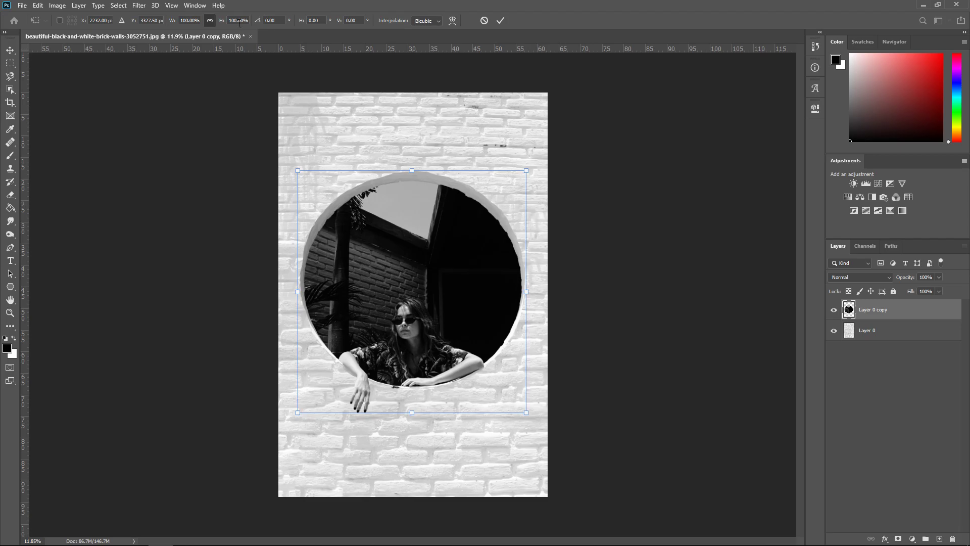
pyautogui.click(207, 21)
pyautogui.click(211, 24)
pyautogui.moveTo(525, 171); pyautogui.dragTo(480, 187)
pyautogui.press('Return')
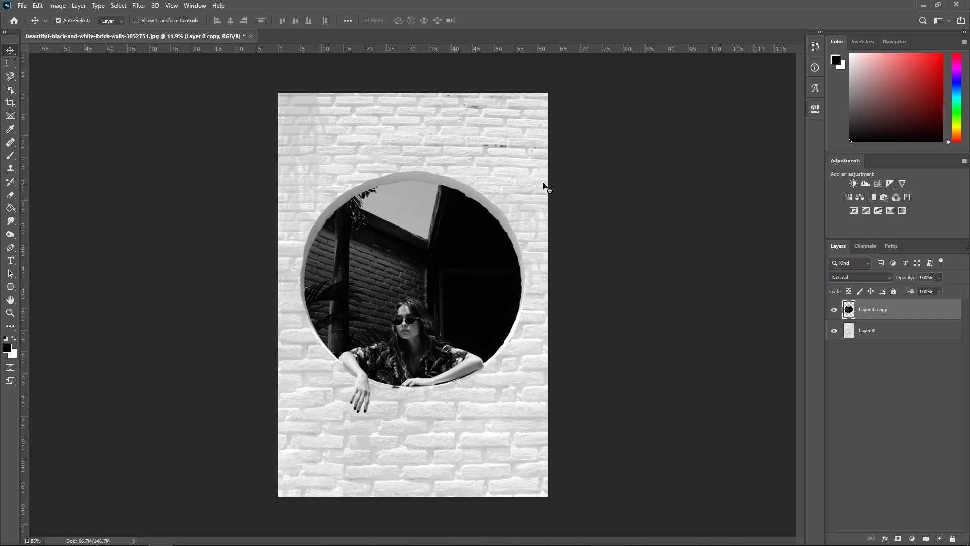
pyautogui.hotkey('ctrl', 't')
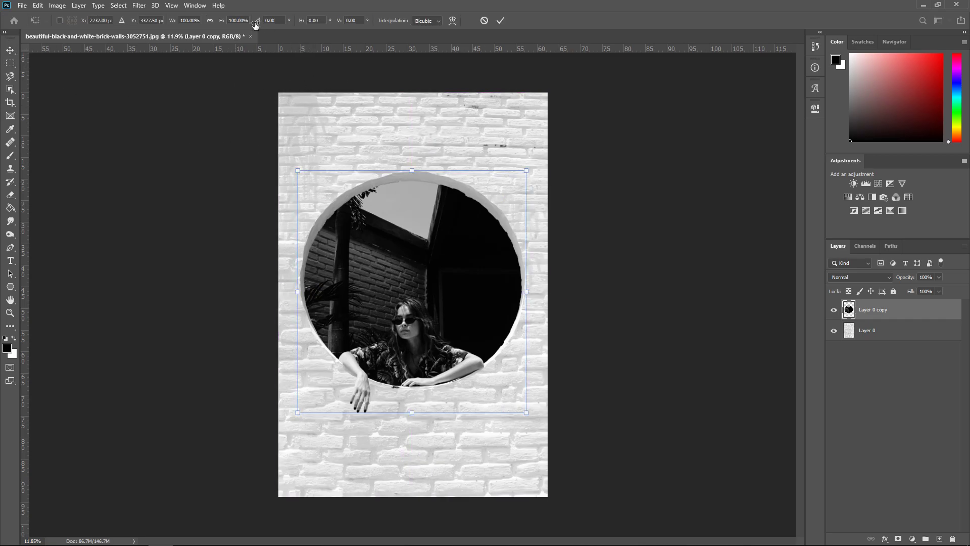
pyautogui.click(209, 20)
pyautogui.moveTo(528, 169); pyautogui.dragTo(505, 174)
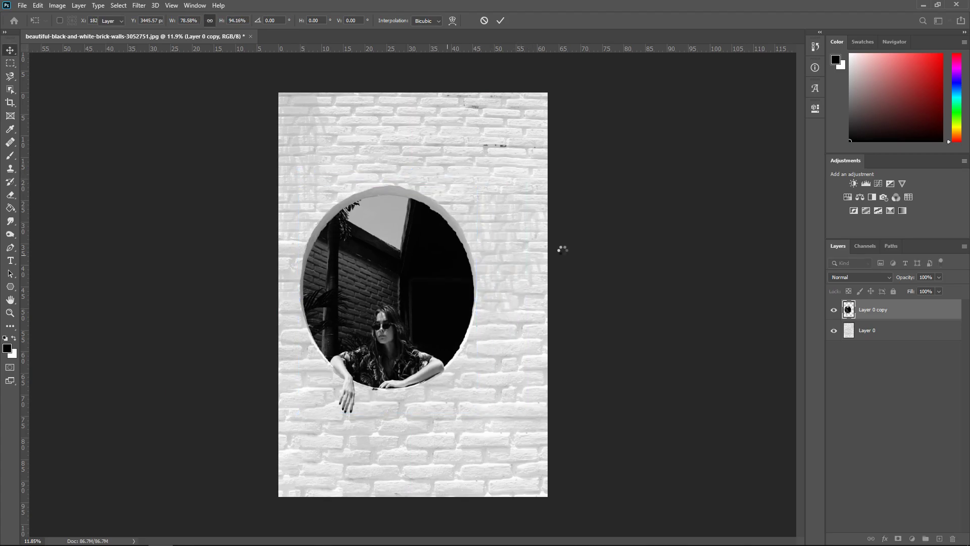
pyautogui.press('Escape')
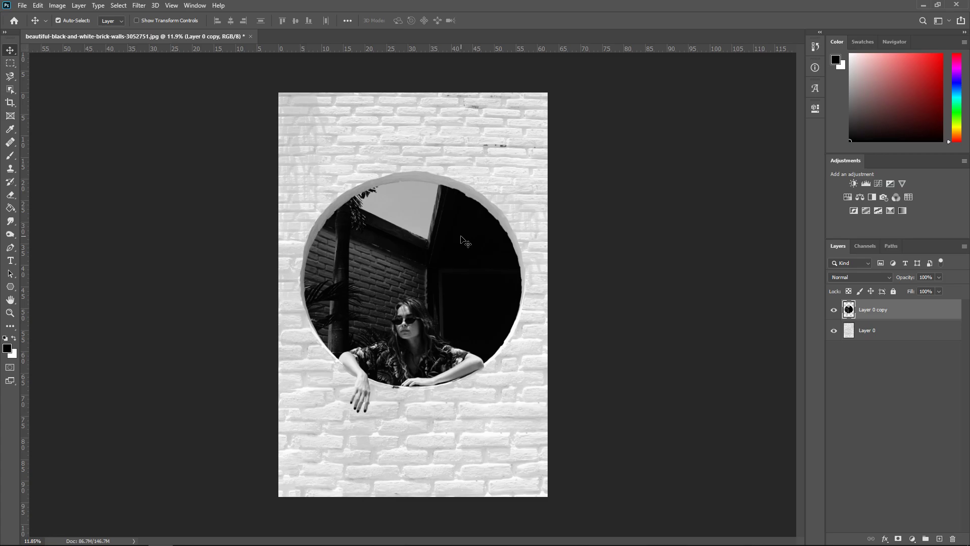
# Step: View General Preferences, then free-transform Layer 0 copy with width and height constrained
pyautogui.click(40, 6)
pyautogui.moveTo(86, 418)
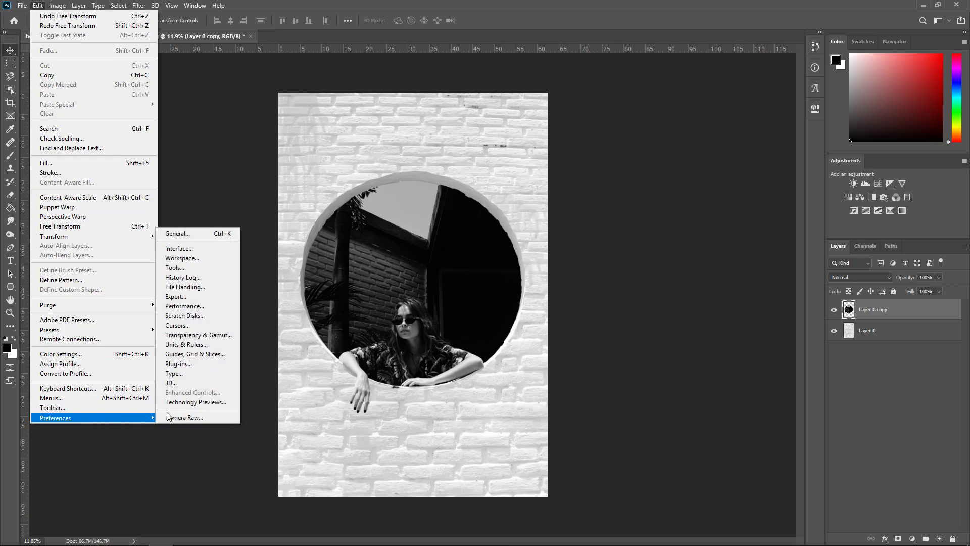
pyautogui.click(219, 234)
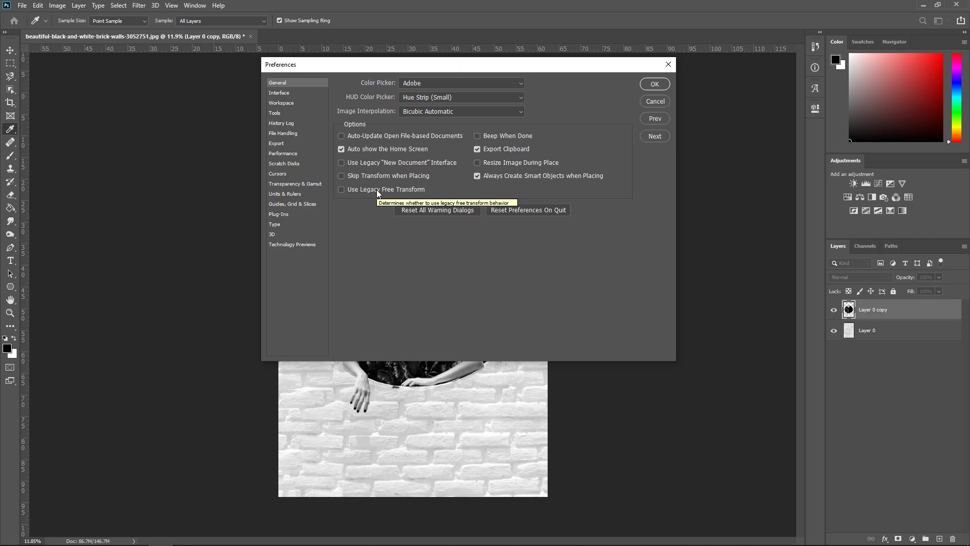
pyautogui.press('Return')
pyautogui.hotkey('ctrl', 't')
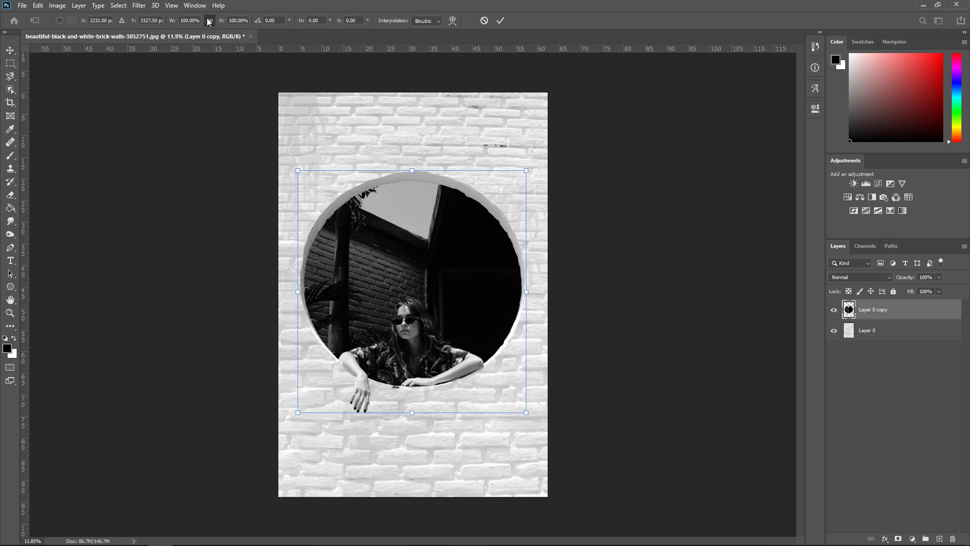
pyautogui.click(210, 21)
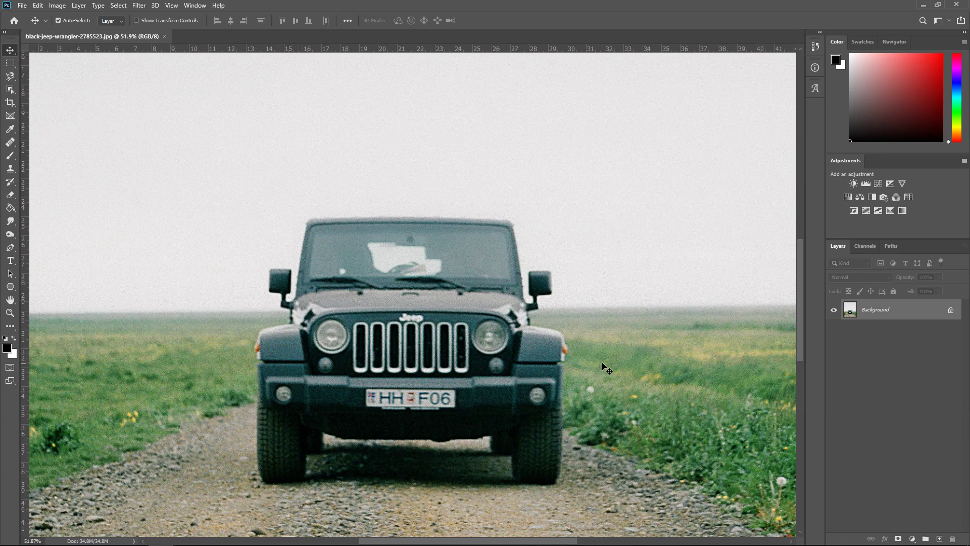
# Step: Show the Properties panel, toggle the rulers and grid off and on, and browse the Image menu
pyautogui.click(195, 6)
pyautogui.click(226, 330)
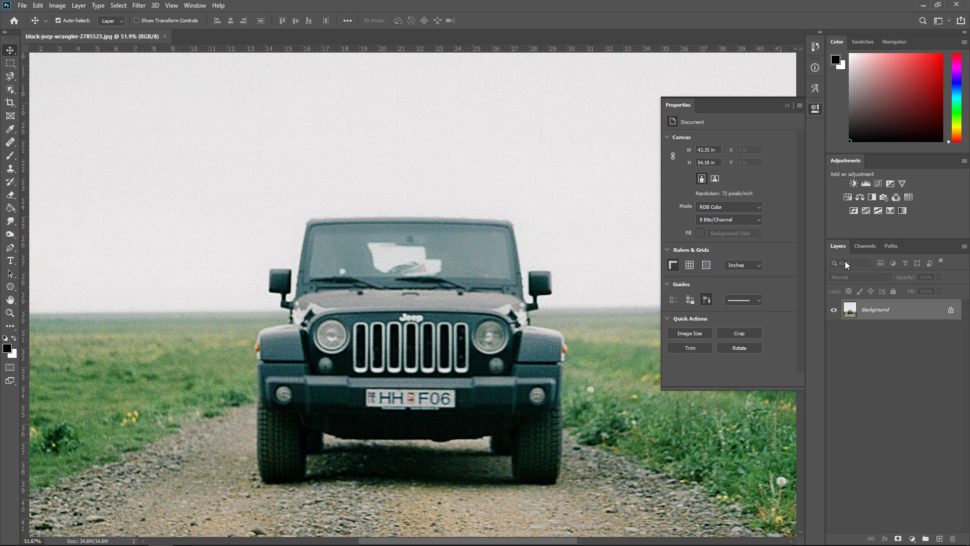
pyautogui.click(674, 266)
pyautogui.click(673, 266)
pyautogui.click(691, 267)
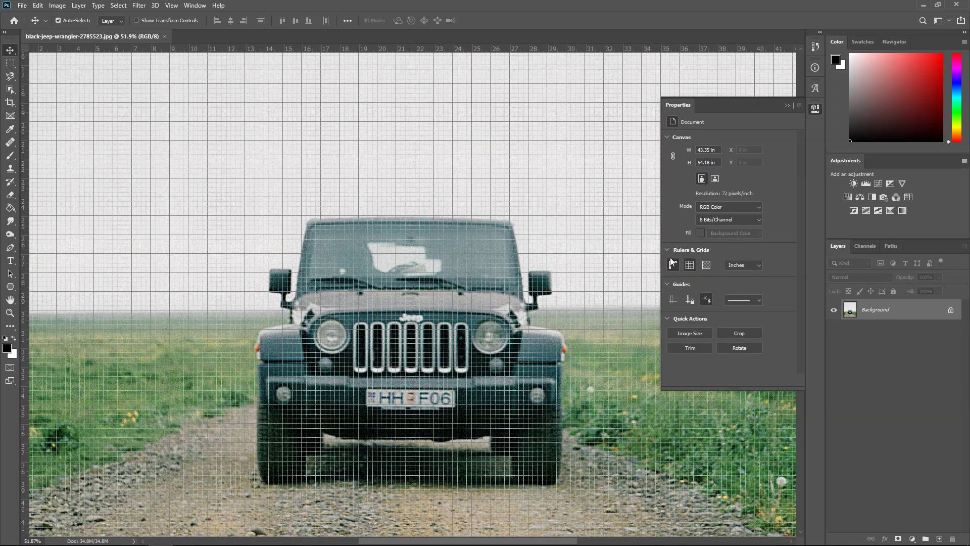
pyautogui.click(690, 266)
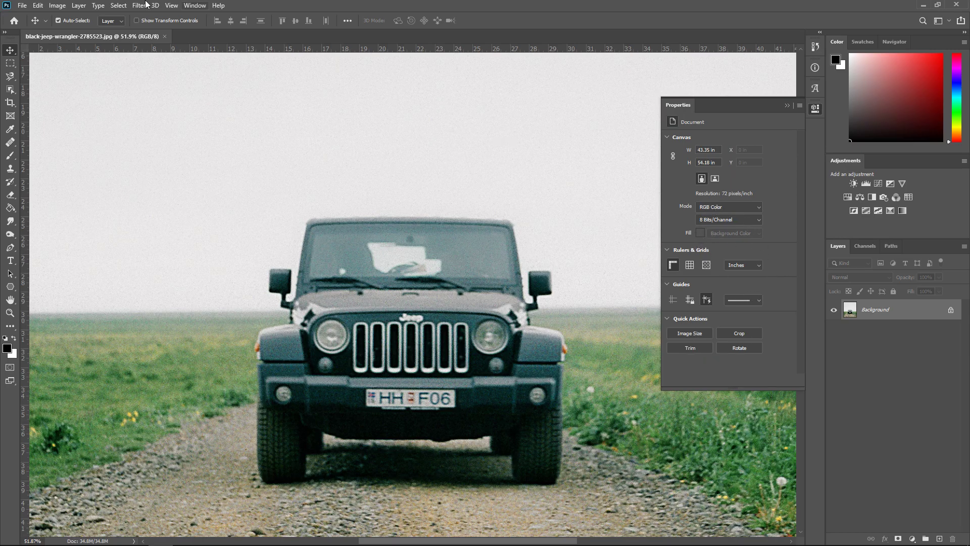
pyautogui.click(57, 6)
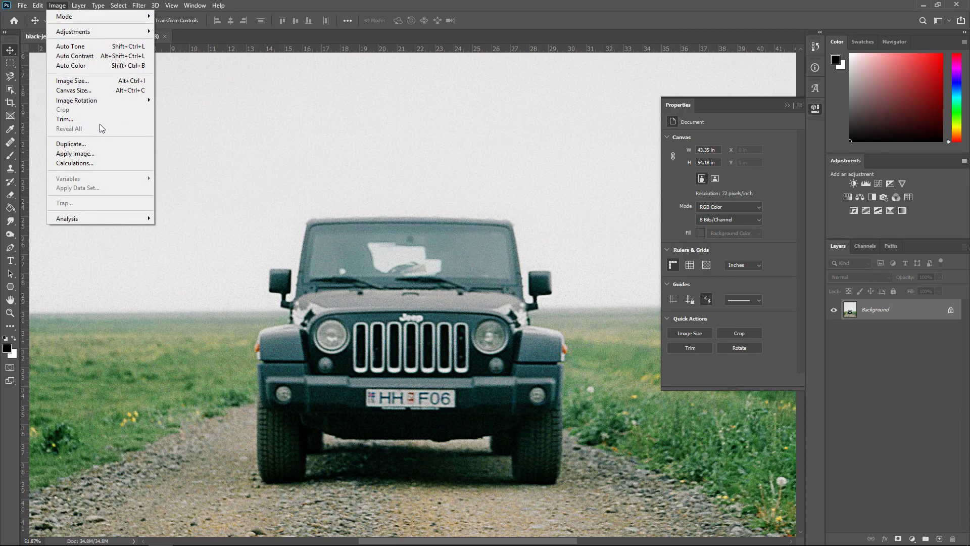
pyautogui.click(448, 187)
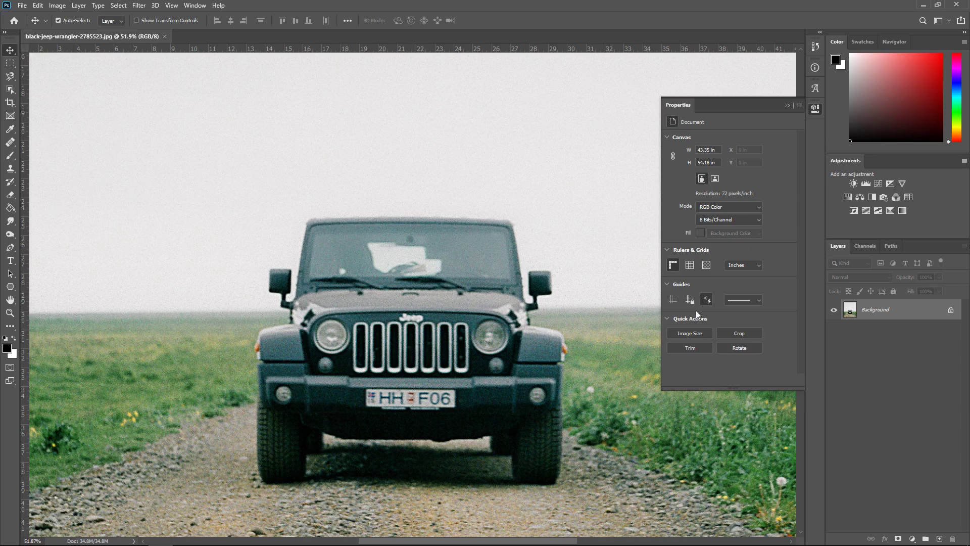
# Step: Use the Quick Actions Crop to frame a crop box around the jeep
pyautogui.click(733, 335)
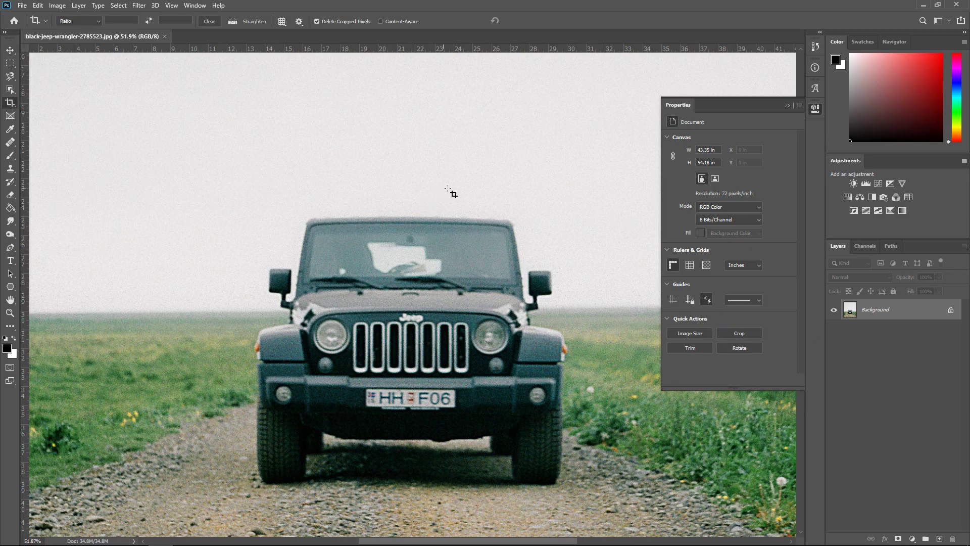
pyautogui.moveTo(179, 157); pyautogui.dragTo(646, 509)
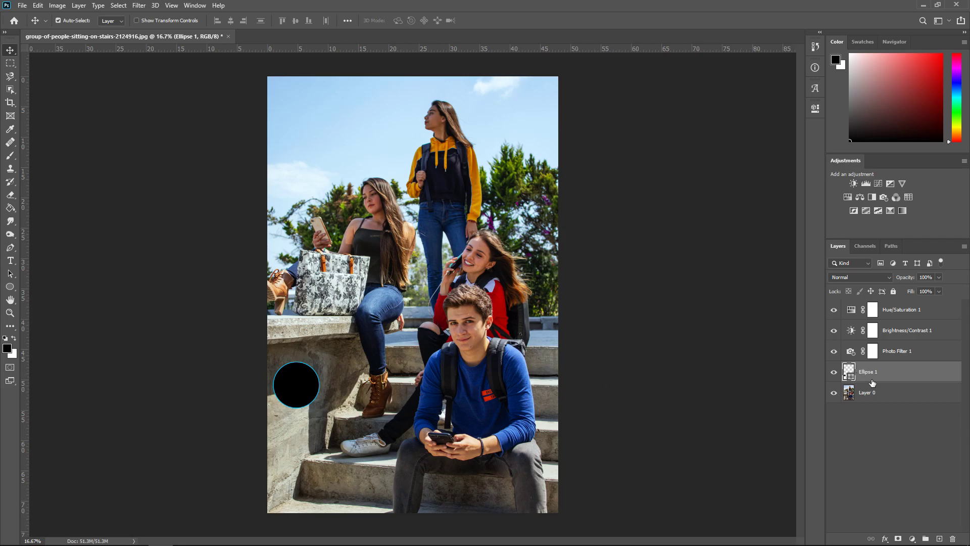
# Step: Select Layer 0 through Hue/Saturation 1 and convert them into one smart object
pyautogui.click(885, 395)
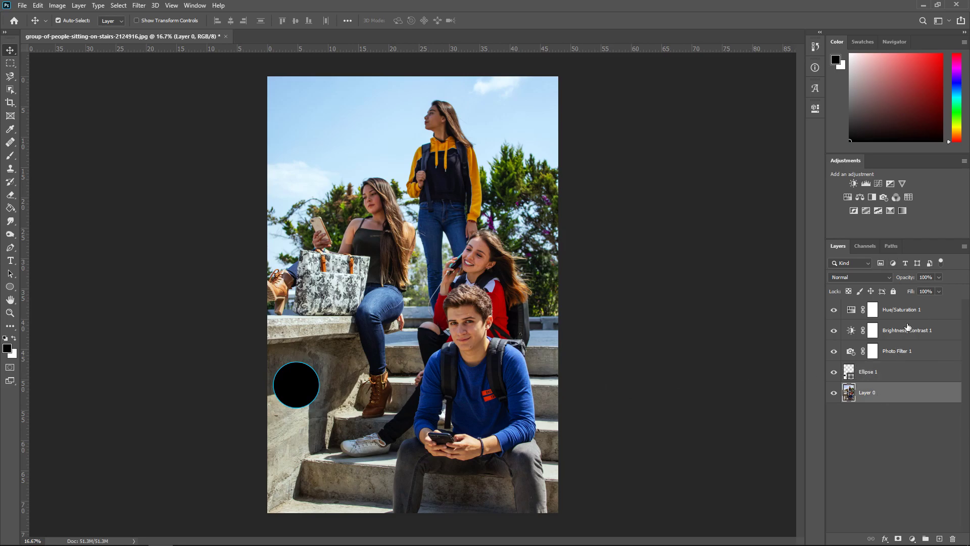
pyautogui.keyDown('shift'); pyautogui.click(900, 314); pyautogui.keyUp('shift')
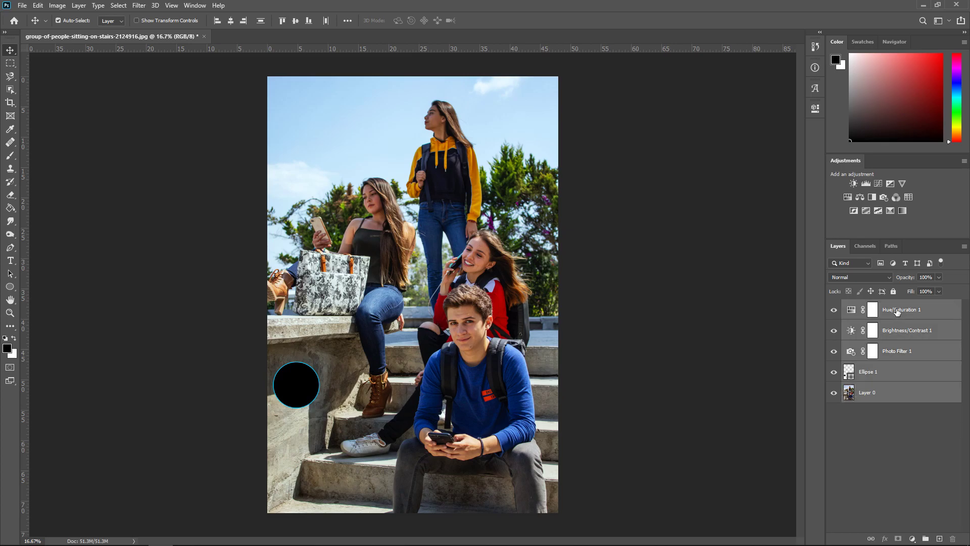
pyautogui.rightClick(900, 314)
pyautogui.click(836, 258)
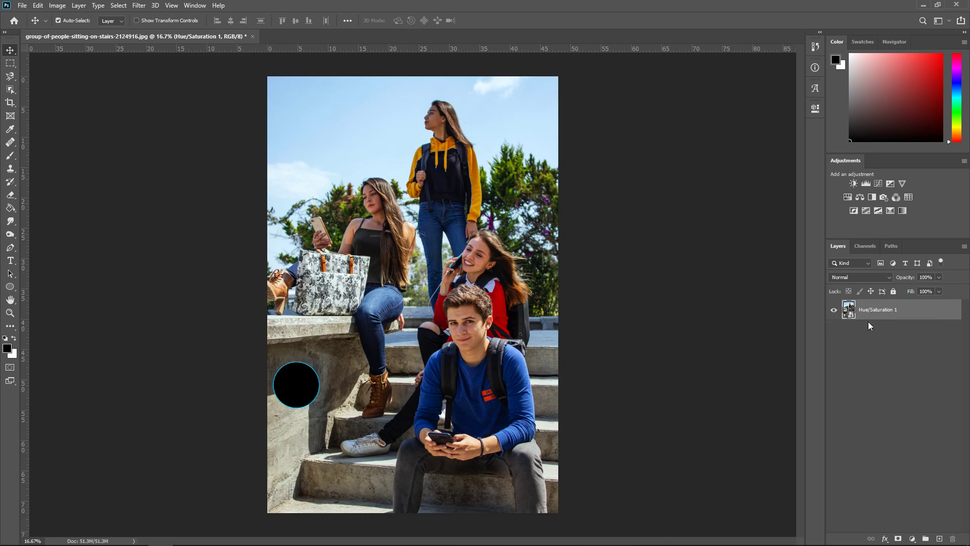
# Step: Convert the smart object back to layers, expand the group, and toggle Ellipse 1's visibility
pyautogui.rightClick(880, 313)
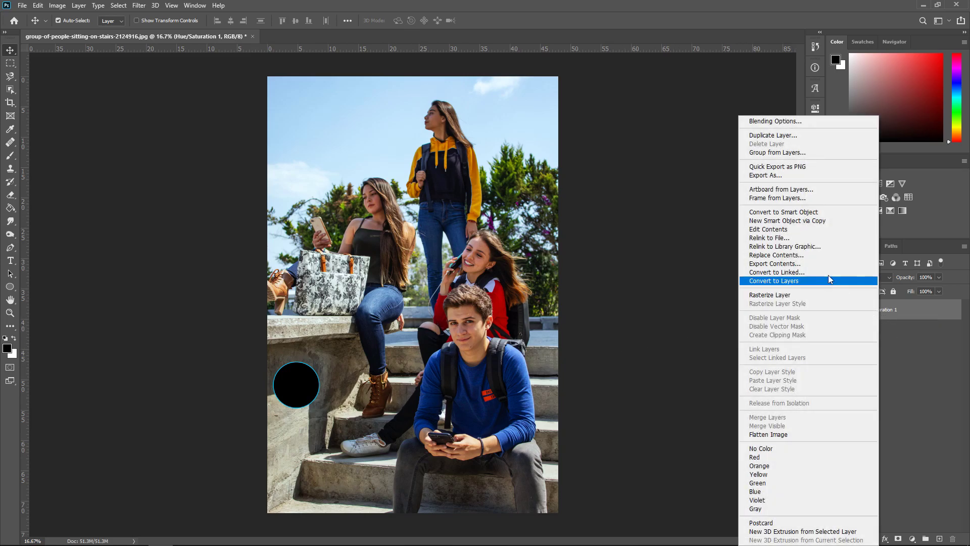
pyautogui.click(795, 281)
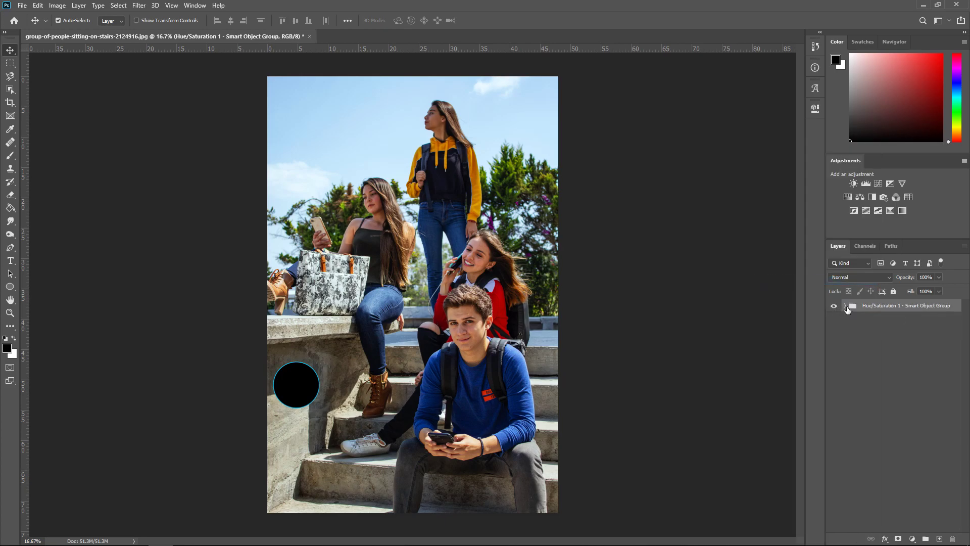
pyautogui.click(845, 306)
pyautogui.click(879, 384)
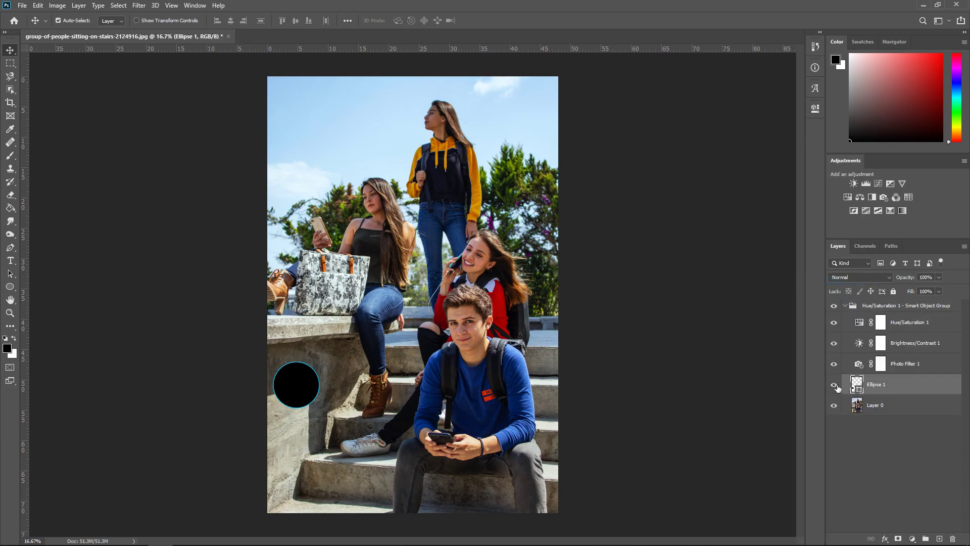
pyautogui.click(835, 386)
pyautogui.click(834, 385)
# Step: Try erasing the black circle, dismiss the not-editable errors, and rasterize Ellipse 1
pyautogui.click(10, 195)
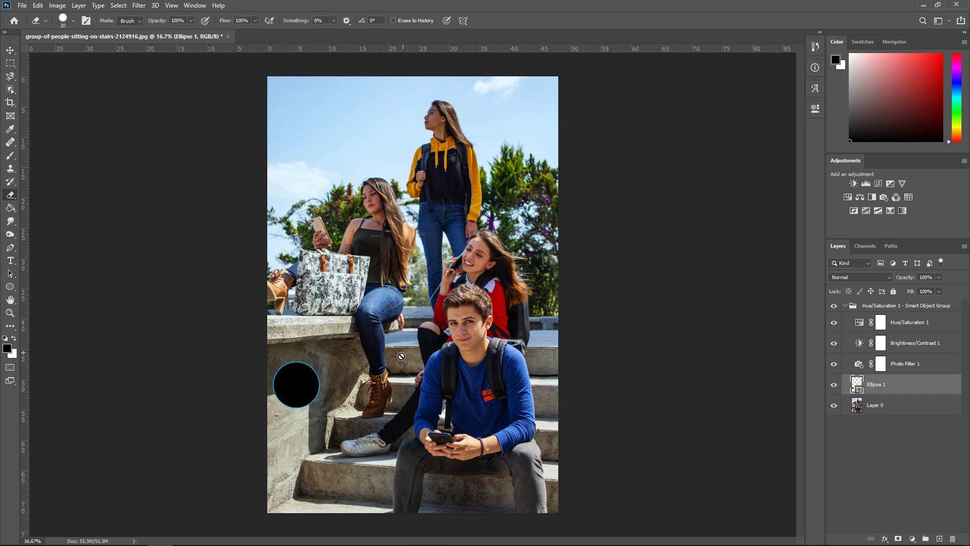
pyautogui.click(318, 383)
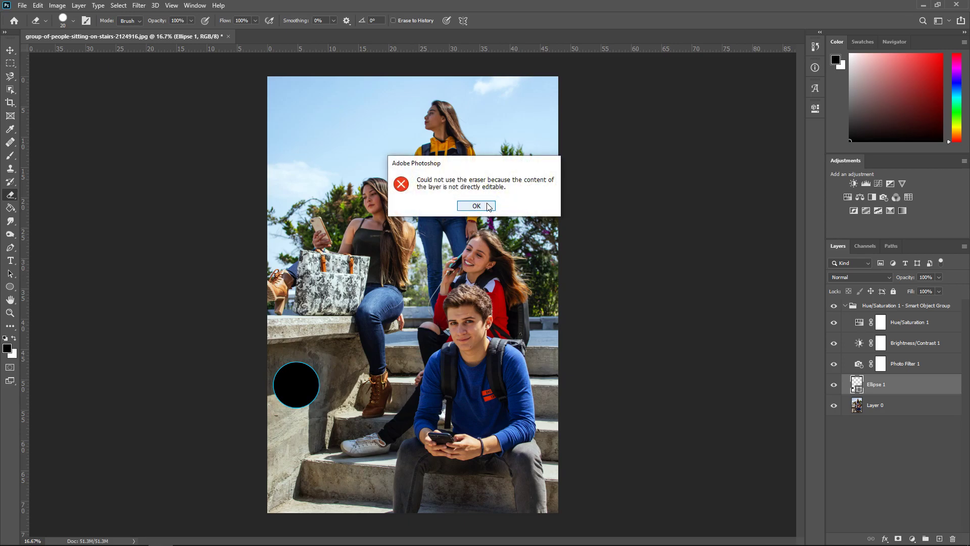
pyautogui.click(490, 207)
pyautogui.click(309, 354)
pyautogui.click(479, 209)
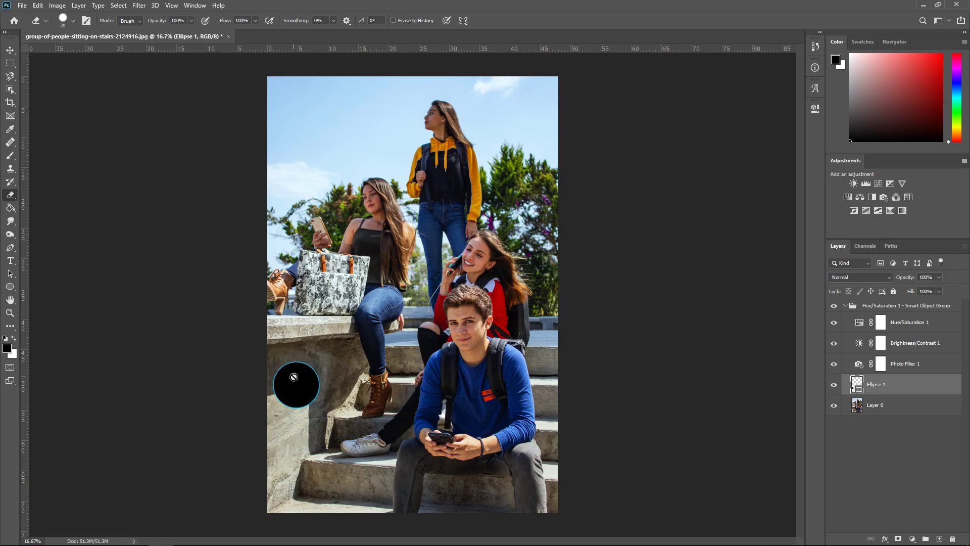
pyautogui.click(294, 377)
pyautogui.click(491, 204)
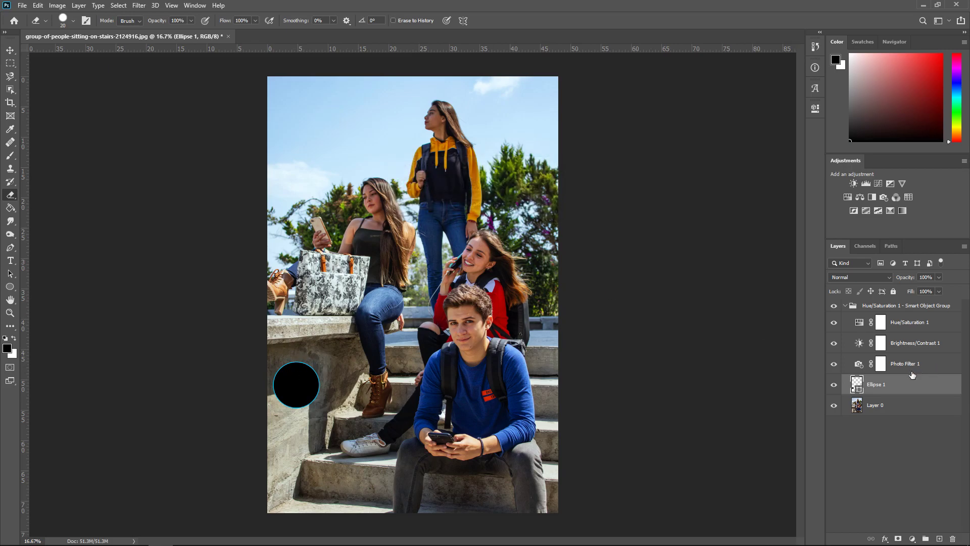
pyautogui.rightClick(882, 387)
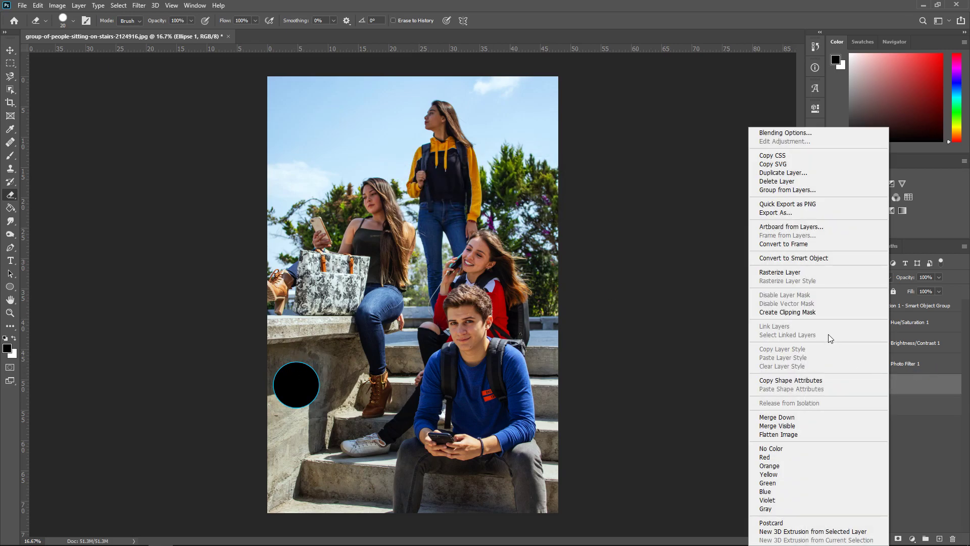
pyautogui.click(791, 274)
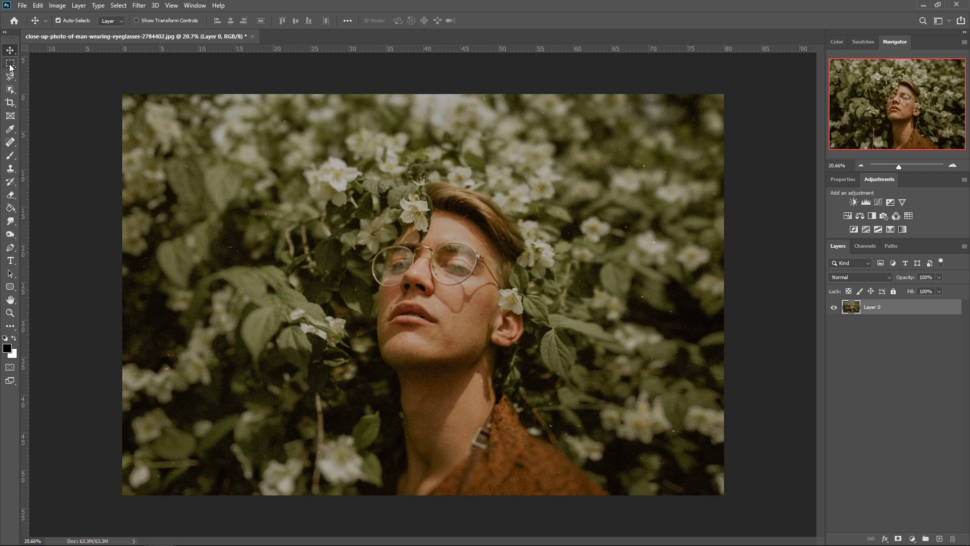
# Step: Box the man with Object Selection, refining around the bottom, neck and eyeglass lens
pyautogui.click(10, 89)
pyautogui.scroll(1, 33, 117)
pyautogui.rightClick(11, 90)
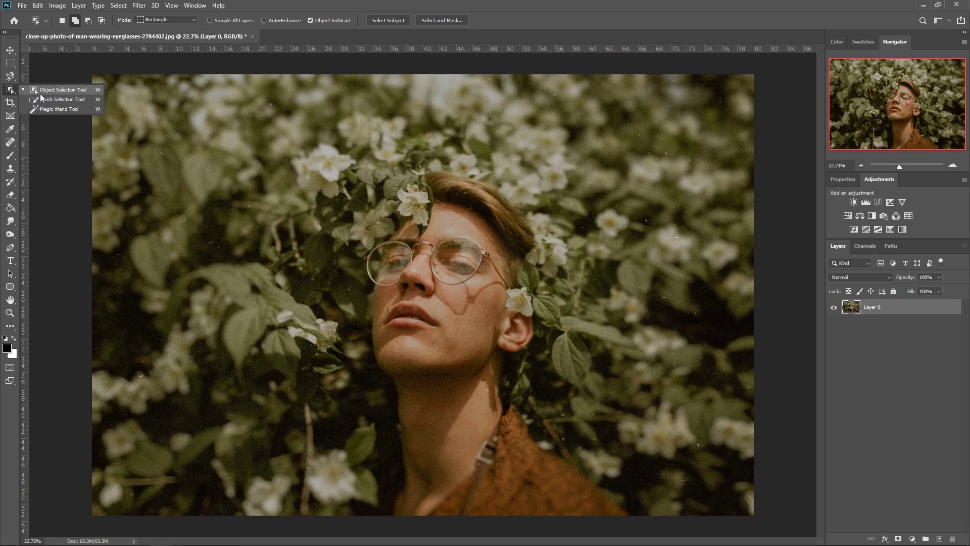
pyautogui.click(44, 96)
pyautogui.moveTo(265, 118); pyautogui.dragTo(680, 538)
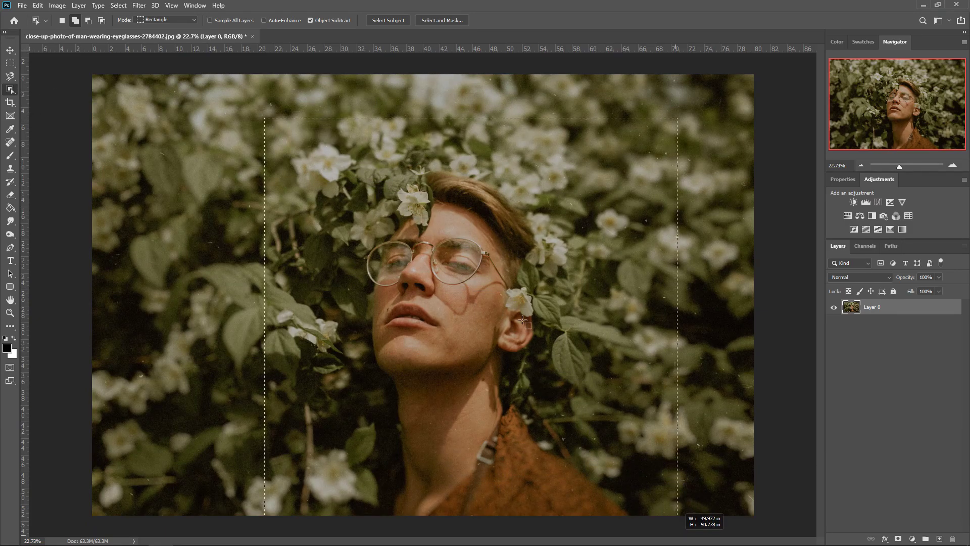
pyautogui.moveTo(322, 358); pyautogui.dragTo(411, 522)
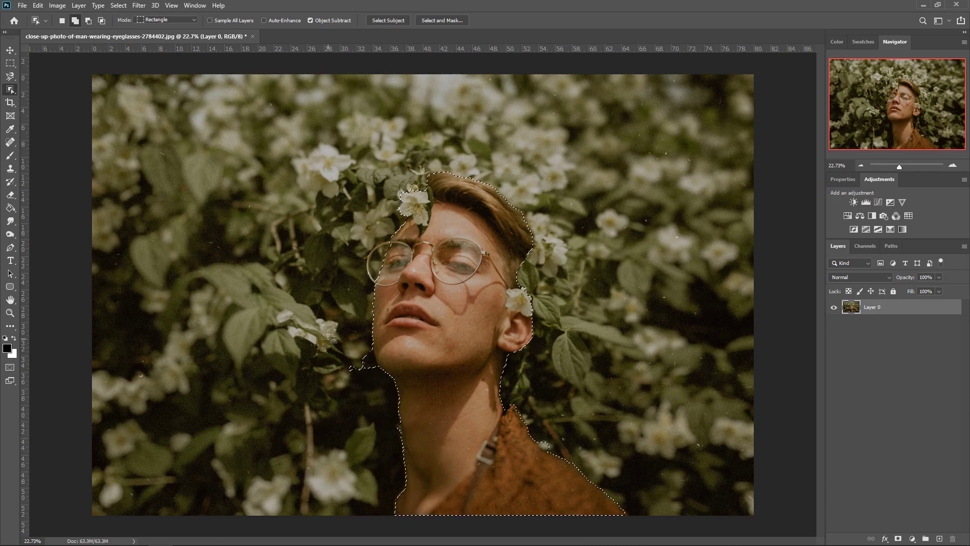
pyautogui.moveTo(329, 331); pyautogui.dragTo(397, 391)
pyautogui.moveTo(349, 235); pyautogui.dragTo(415, 291)
# Step: Choose Edit > Content-Aware Fill, and open then cancel the Fill dialog
pyautogui.click(38, 6)
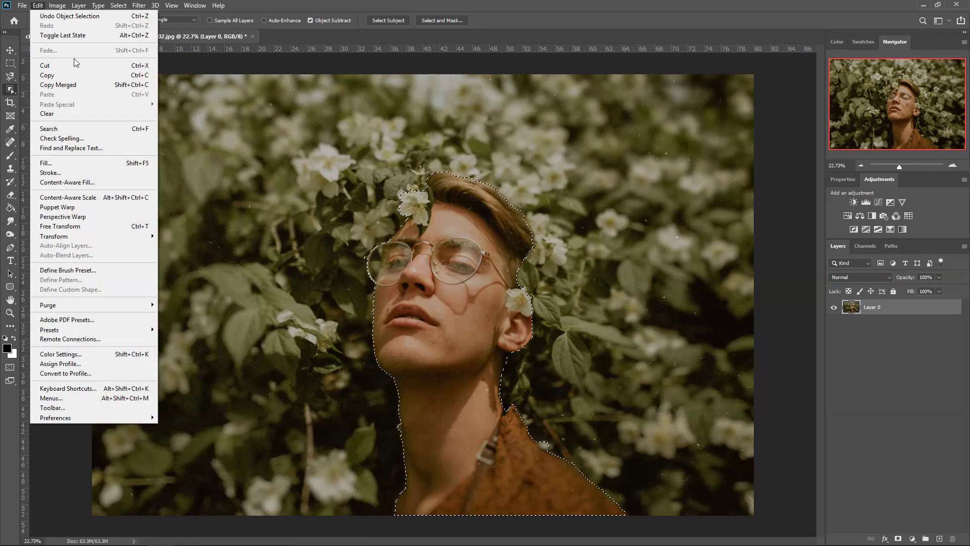
pyautogui.click(81, 182)
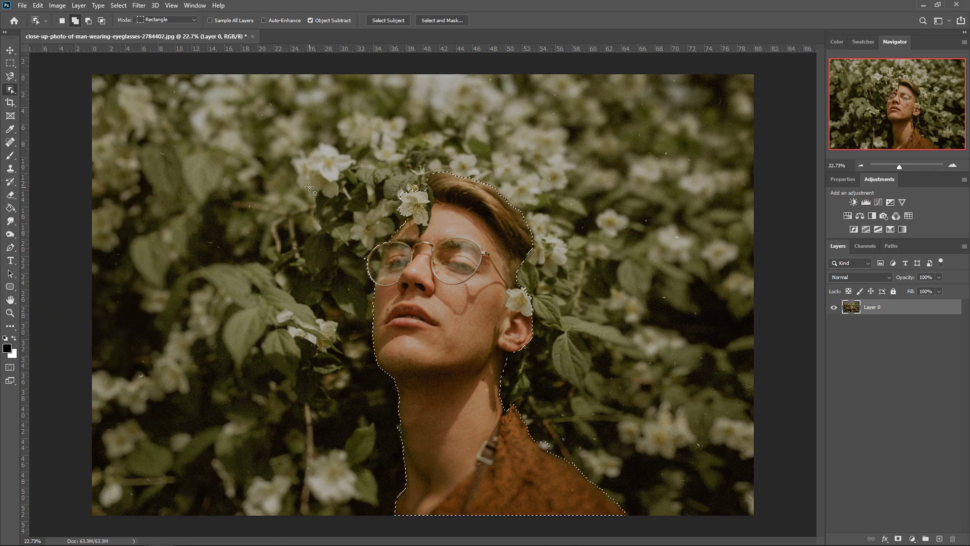
pyautogui.hotkey('shift', 'BackSpace')
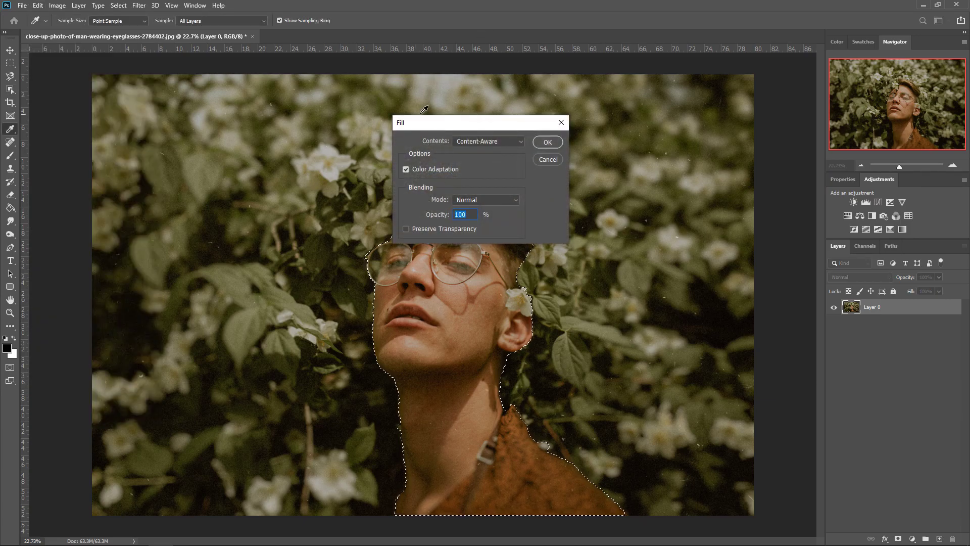
pyautogui.click(543, 162)
pyautogui.click(22, 5)
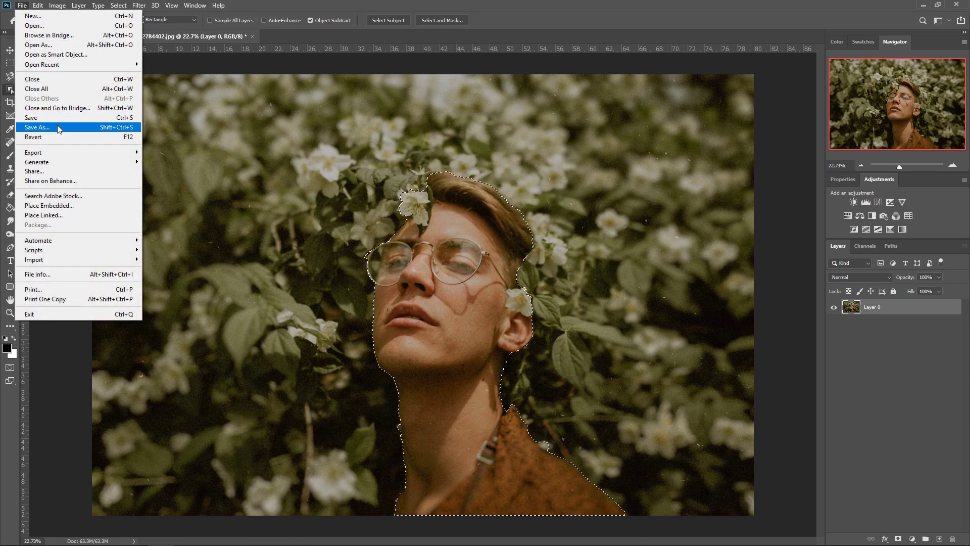
# Step: Launch Content-Aware Fill and brush extra sampling area beside the man's head
pyautogui.moveTo(50, 7)
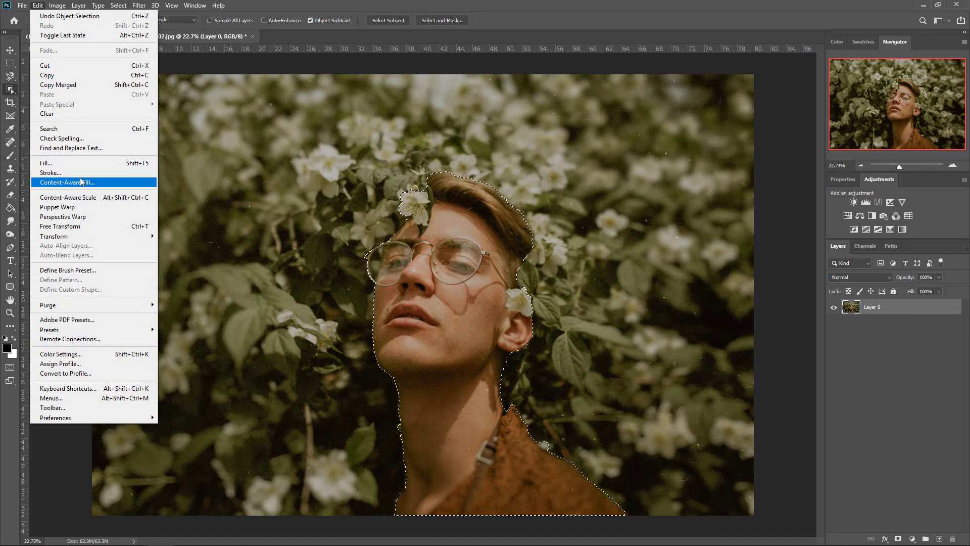
pyautogui.click(81, 183)
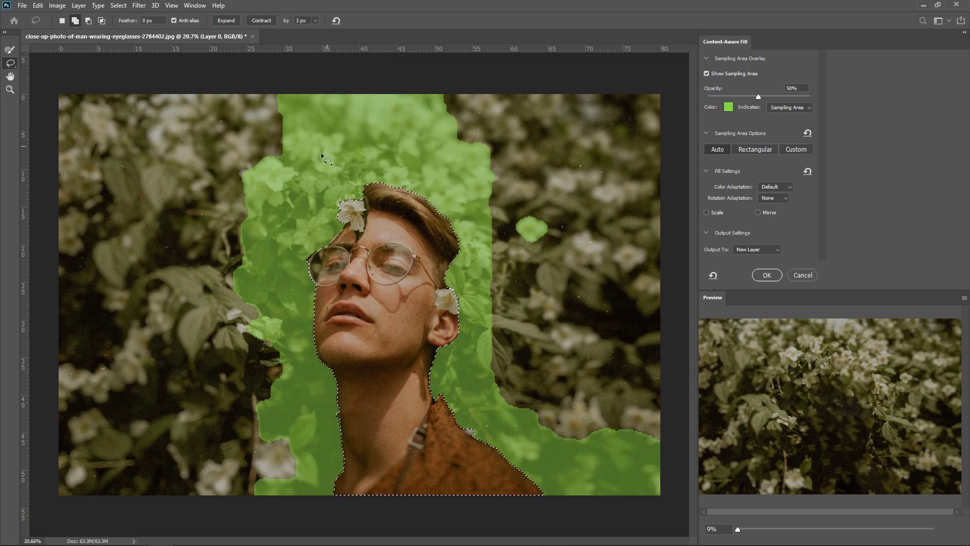
pyautogui.moveTo(267, 94)
pyautogui.mouseDown()
pyautogui.moveTo(397, 141)
pyautogui.moveTo(306, 173)
pyautogui.moveTo(393, 272)
pyautogui.moveTo(348, 251)
pyautogui.mouseUp()
# Step: Toggle Show Sampling Area and switch Indicates to Excluded Area, then back to Sampling Area
pyautogui.click(706, 73)
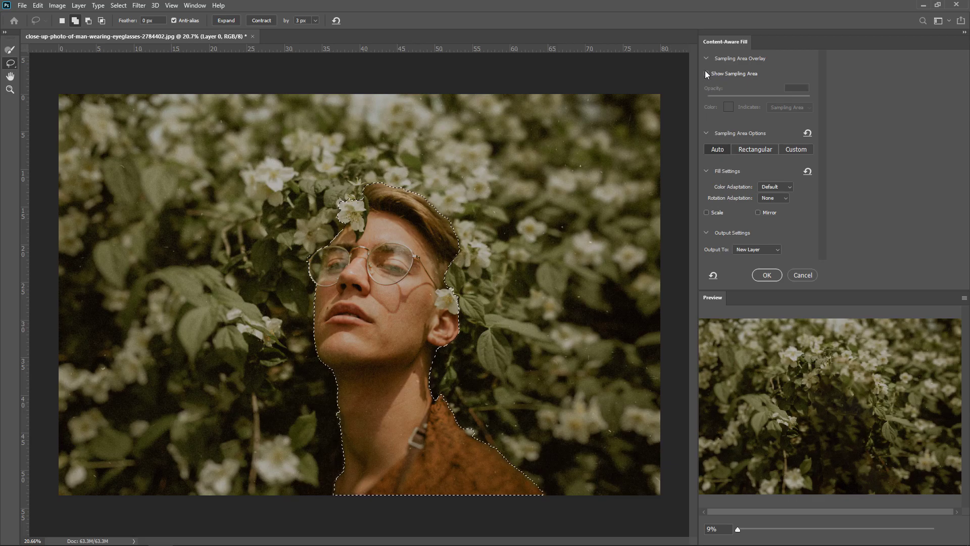
pyautogui.click(707, 73)
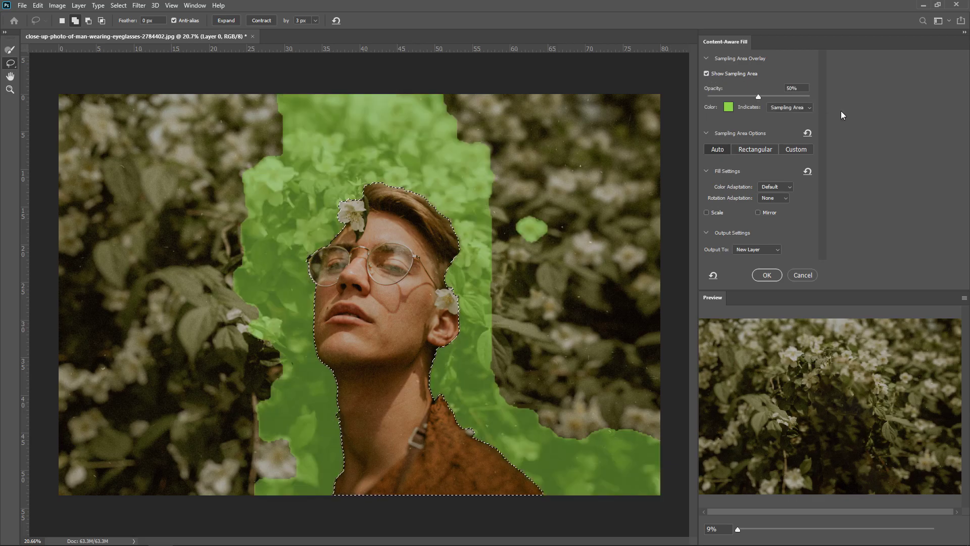
pyautogui.click(787, 108)
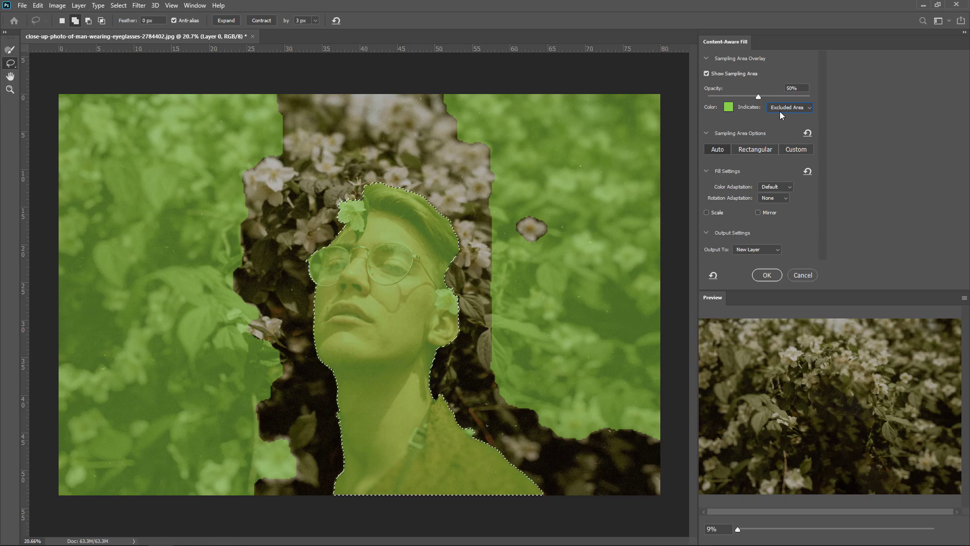
pyautogui.click(780, 112)
pyautogui.click(778, 114)
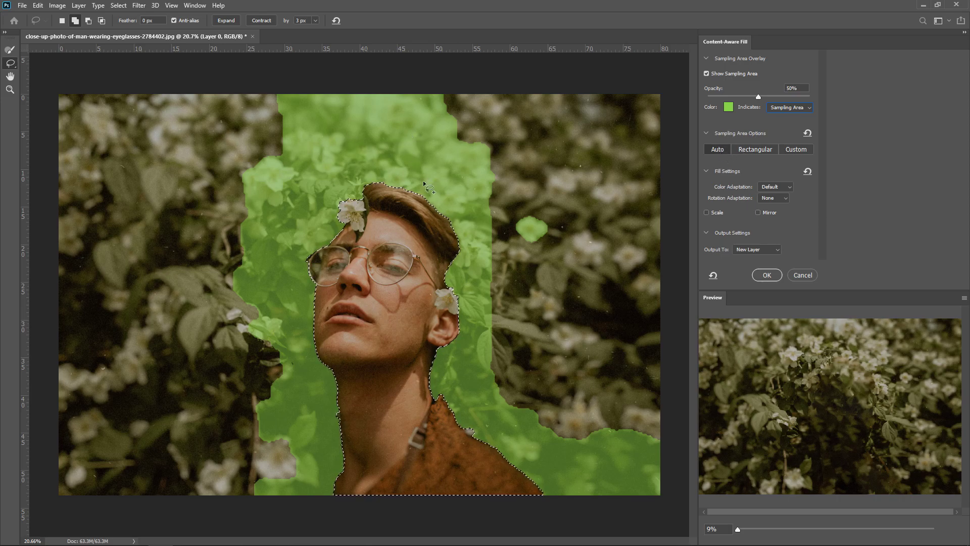
pyautogui.click(761, 150)
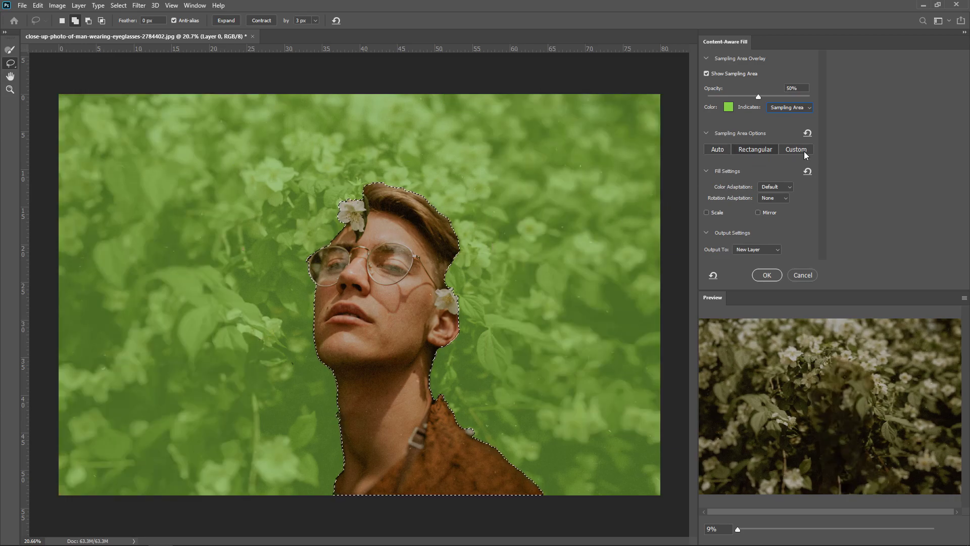
pyautogui.click(801, 149)
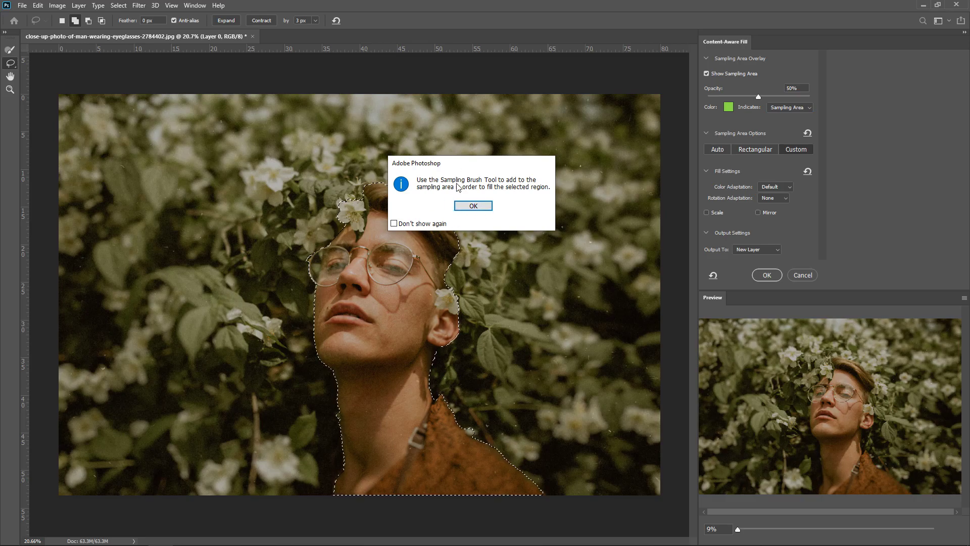
pyautogui.click(473, 205)
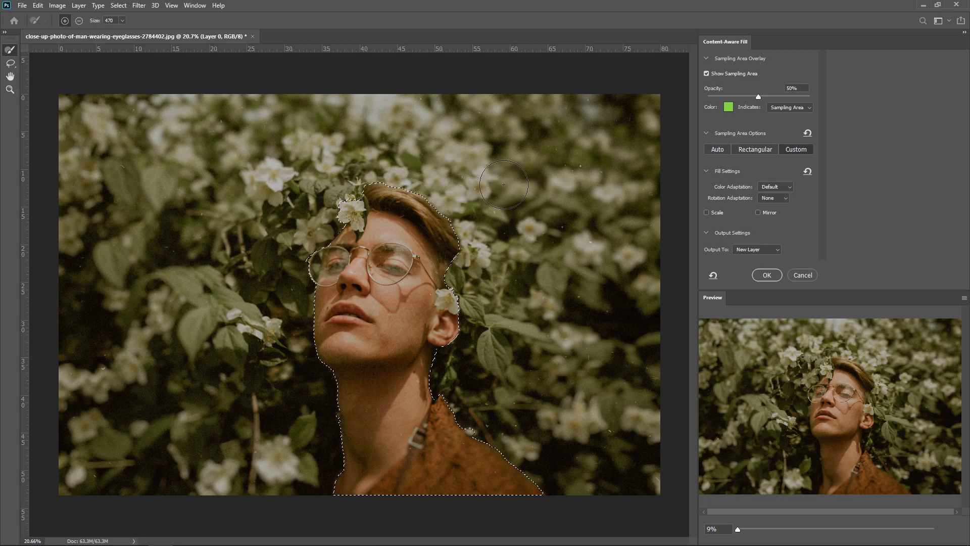
pyautogui.moveTo(504, 184)
pyautogui.mouseDown()
pyautogui.moveTo(529, 189)
pyautogui.moveTo(549, 224)
pyautogui.moveTo(534, 241)
pyautogui.moveTo(522, 212)
pyautogui.moveTo(580, 216)
pyautogui.moveTo(581, 260)
pyautogui.moveTo(537, 255)
pyautogui.moveTo(508, 279)
pyautogui.moveTo(546, 300)
pyautogui.moveTo(582, 270)
pyautogui.moveTo(543, 276)
pyautogui.moveTo(514, 325)
pyautogui.moveTo(565, 344)
pyautogui.moveTo(601, 289)
pyautogui.moveTo(638, 311)
pyautogui.moveTo(615, 351)
pyautogui.moveTo(553, 349)
pyautogui.moveTo(554, 365)
pyautogui.moveTo(626, 369)
pyautogui.mouseUp()
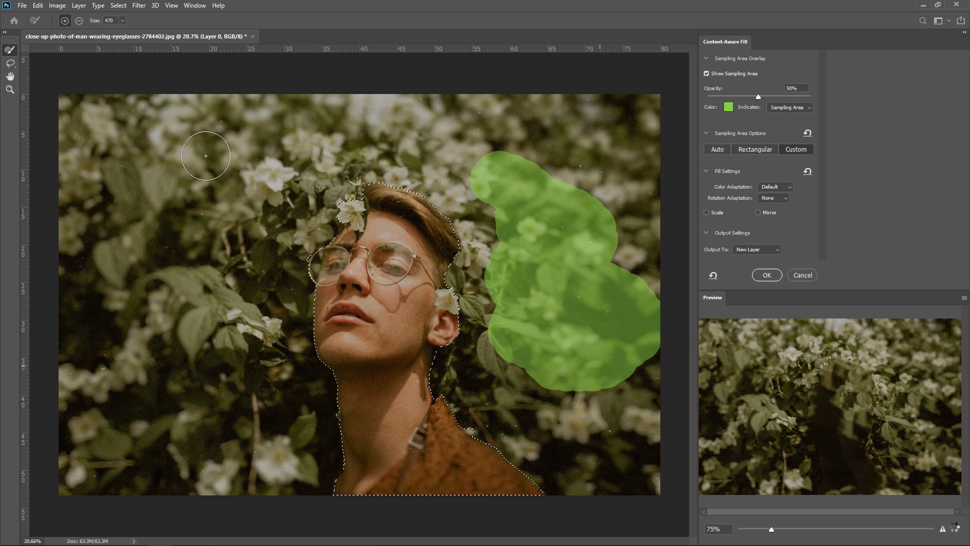
pyautogui.moveTo(206, 156)
pyautogui.mouseDown()
pyautogui.moveTo(255, 183)
pyautogui.moveTo(211, 199)
pyautogui.moveTo(238, 156)
pyautogui.moveTo(305, 147)
pyautogui.moveTo(252, 211)
pyautogui.moveTo(152, 263)
pyautogui.moveTo(140, 221)
pyautogui.moveTo(192, 205)
pyautogui.moveTo(178, 175)
pyautogui.moveTo(197, 145)
pyautogui.moveTo(279, 128)
pyautogui.mouseUp()
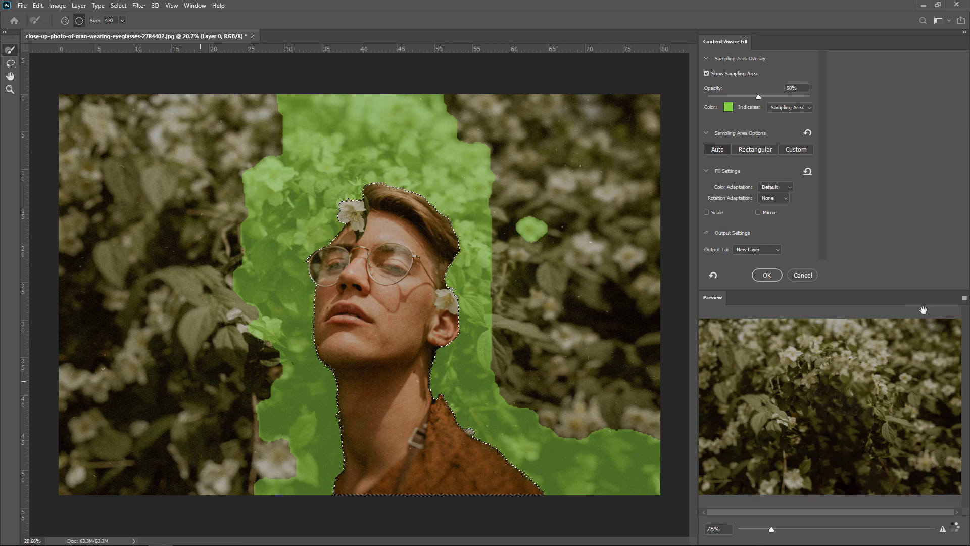
# Step: Compare High and Very High colour adaptation, return to Default, and apply the fill to a new layer
pyautogui.click(775, 190)
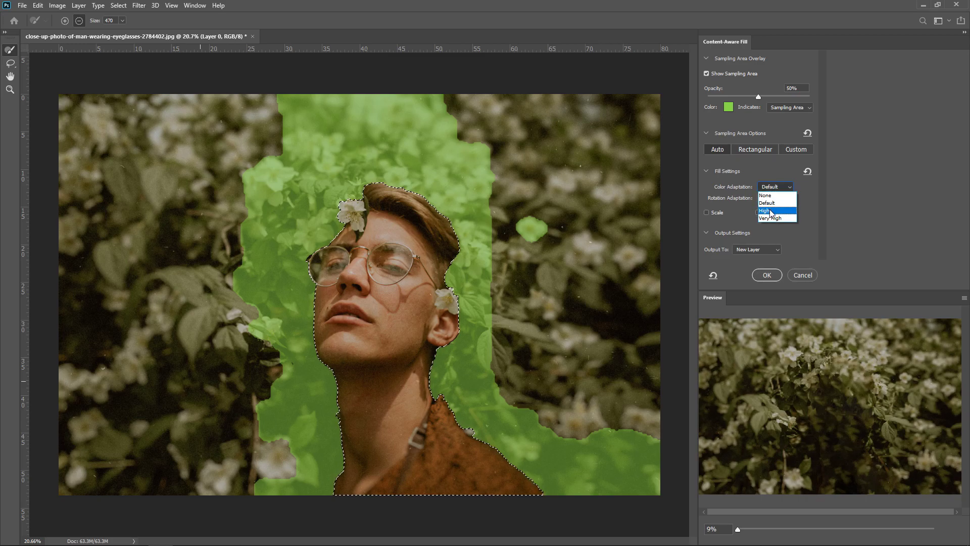
pyautogui.click(770, 210)
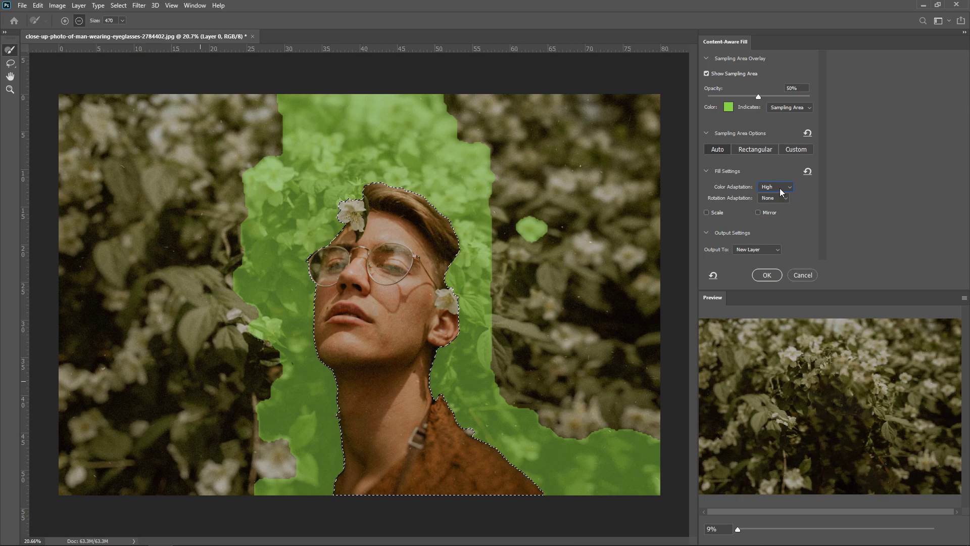
pyautogui.scroll(5, 799, 417)
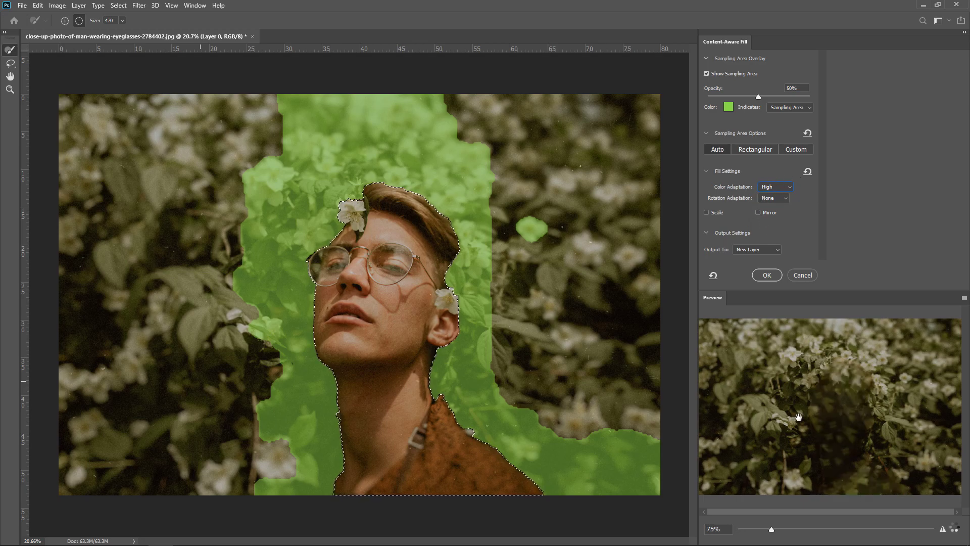
pyautogui.click(773, 187)
pyautogui.click(773, 221)
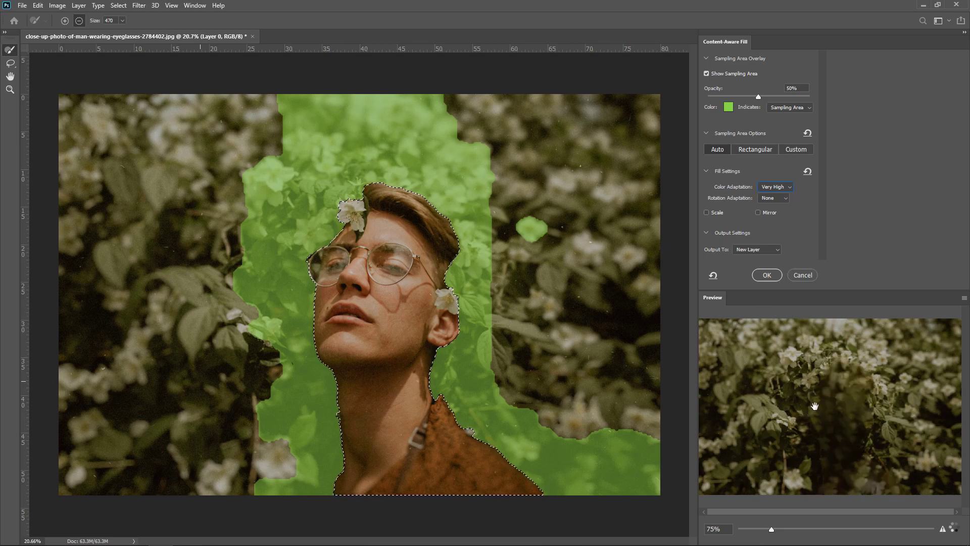
pyautogui.click(713, 274)
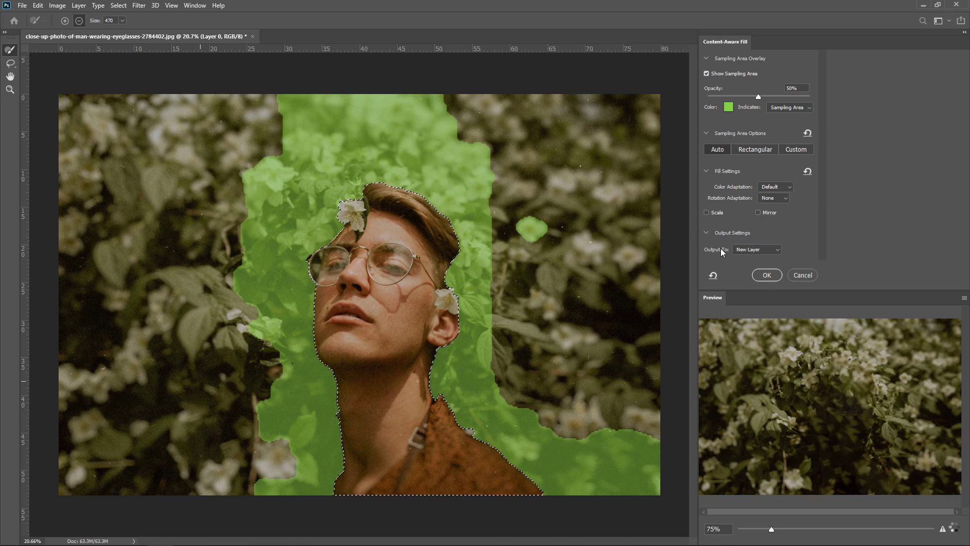
pyautogui.click(754, 250)
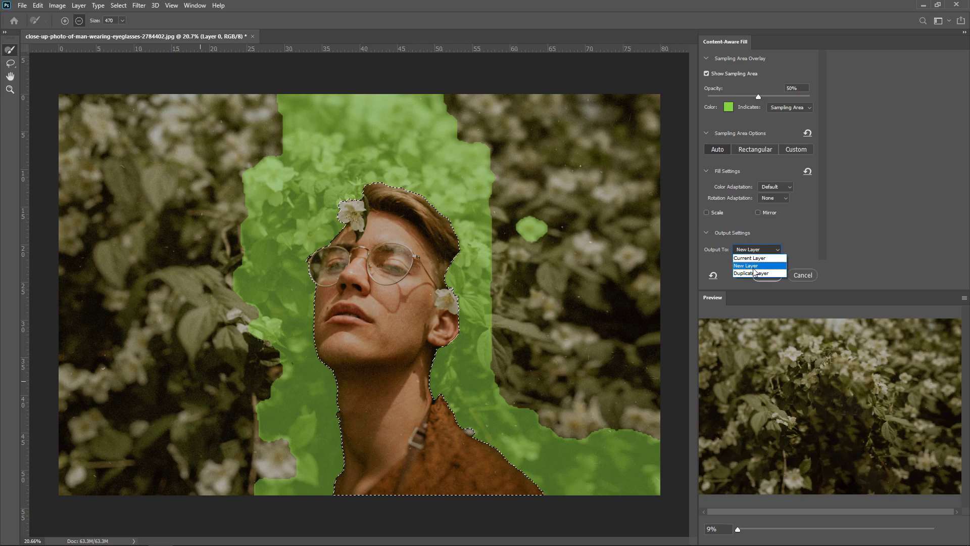
pyautogui.click(747, 265)
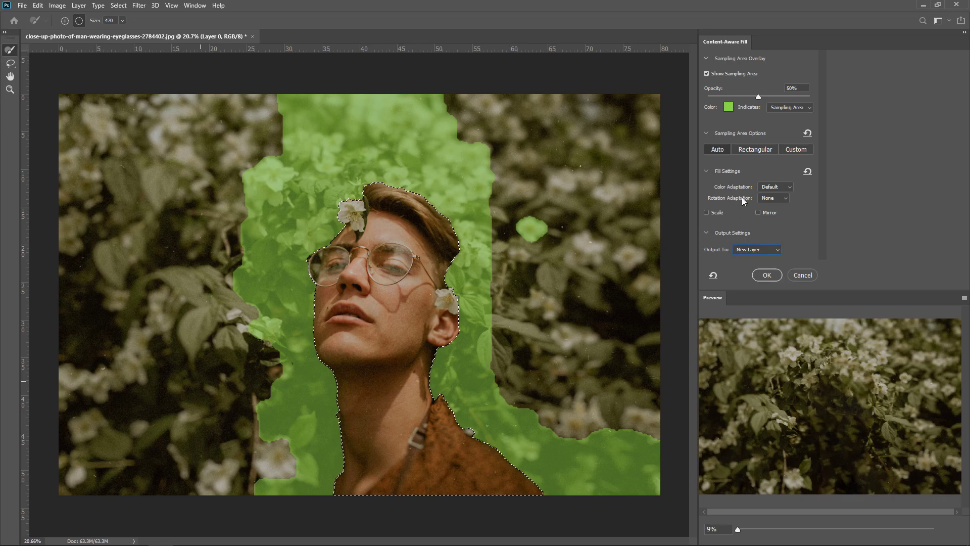
pyautogui.click(762, 276)
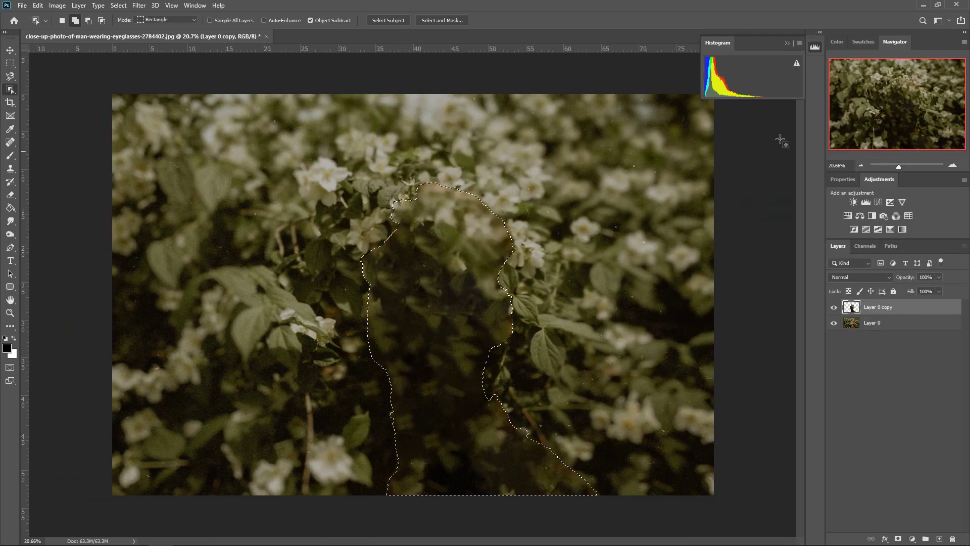
# Step: Close the Histogram panel and toggle the filled layer to compare it with the original
pyautogui.click(813, 49)
pyautogui.rightClick(813, 49)
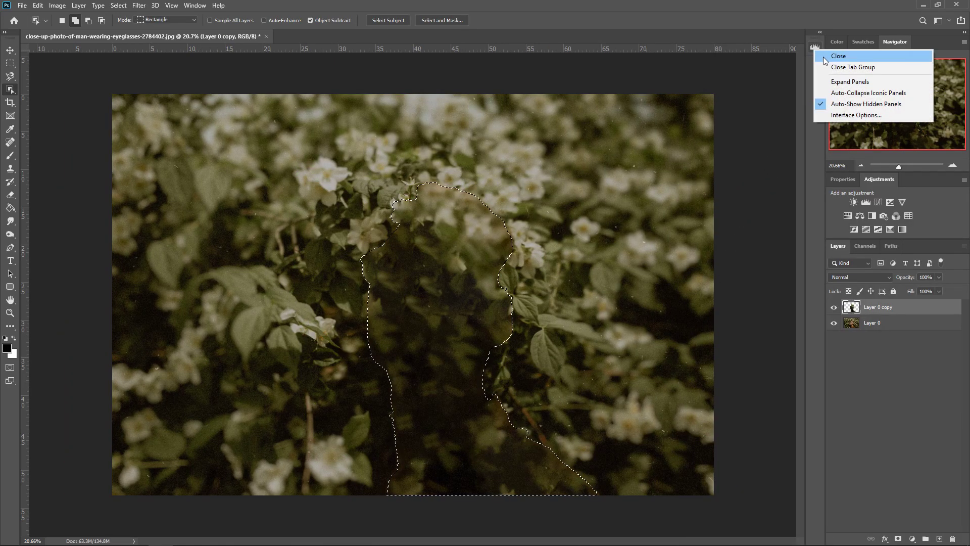
pyautogui.click(839, 52)
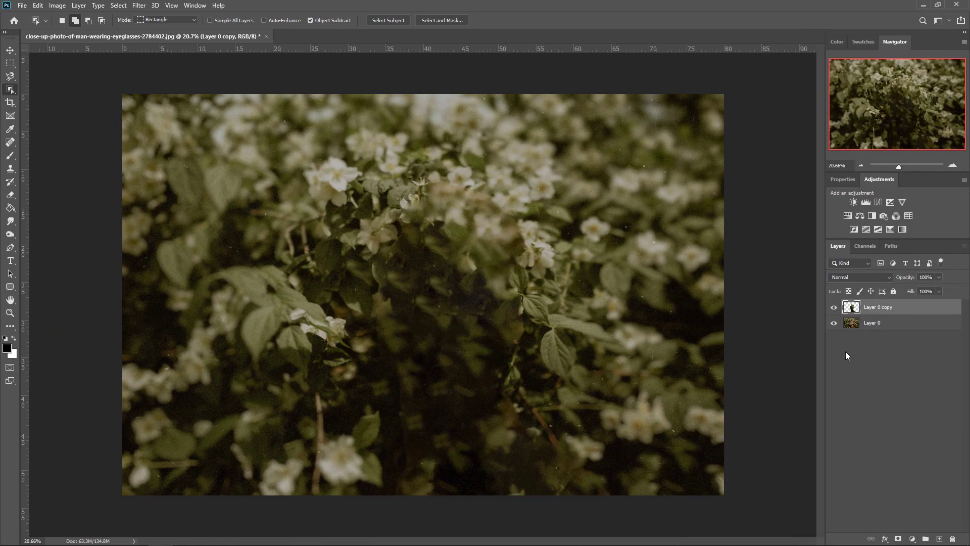
pyautogui.click(834, 307)
pyautogui.click(834, 307)
# Step: Convert both layers into one Smart Object and rasterize it for retouching
pyautogui.keyDown('shift'); pyautogui.click(864, 323); pyautogui.keyUp('shift')
pyautogui.rightClick(859, 314)
pyautogui.click(823, 255)
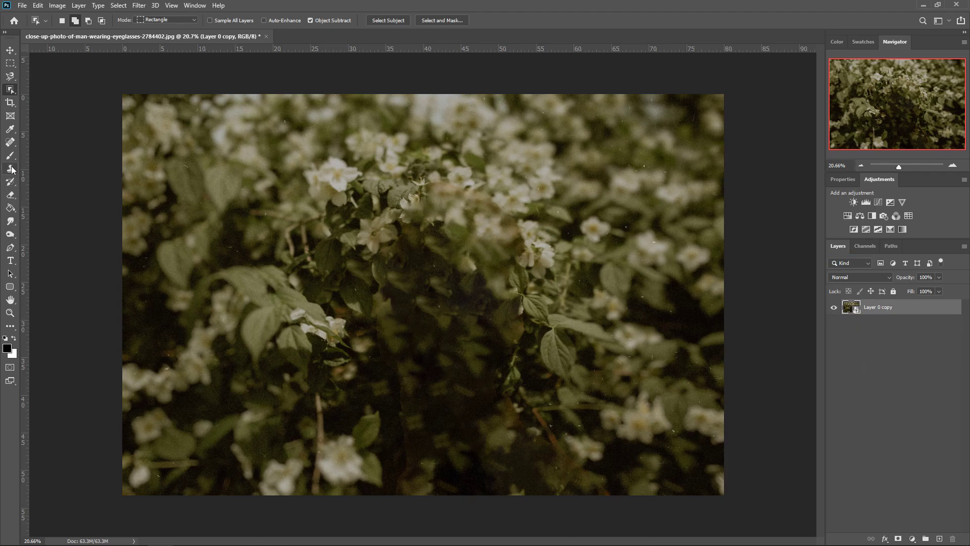
pyautogui.click(10, 141)
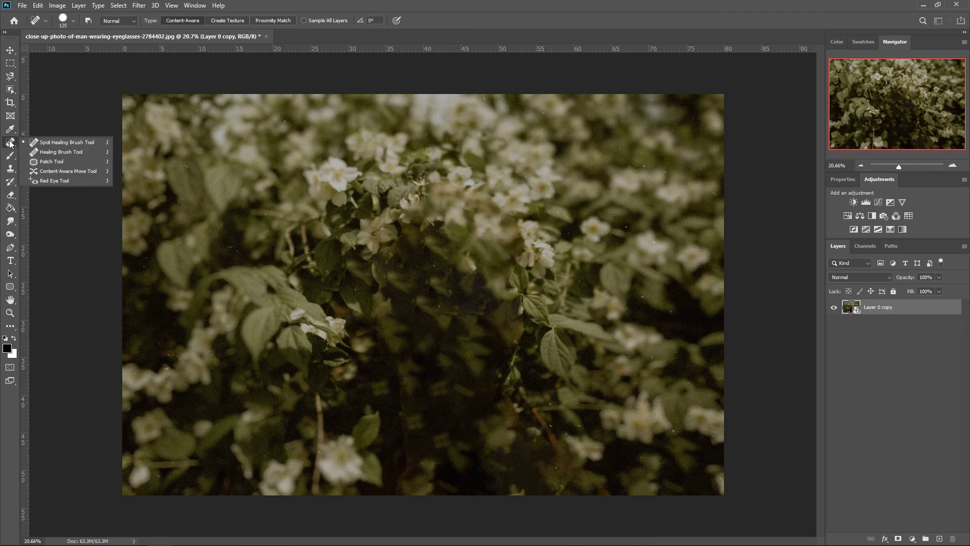
pyautogui.click(45, 151)
pyautogui.rightClick(887, 309)
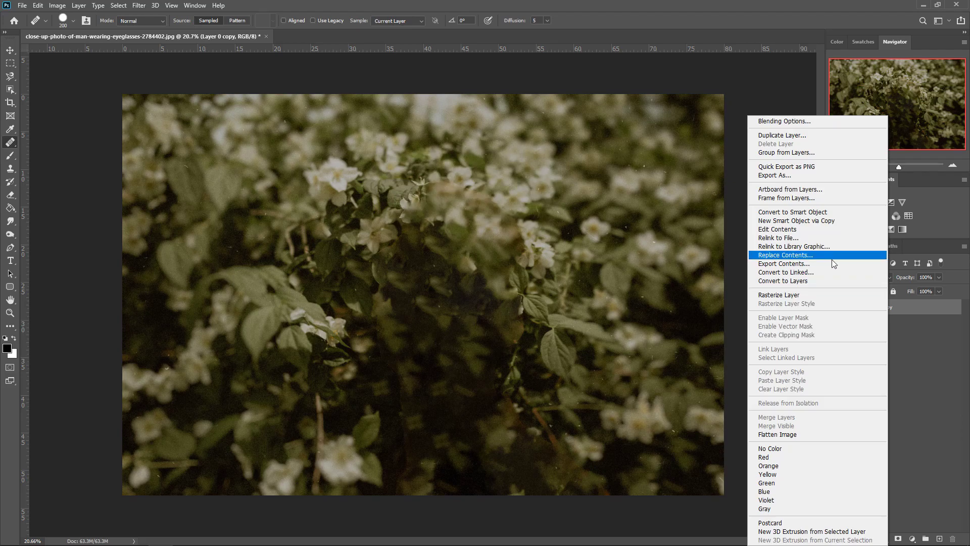
pyautogui.click(803, 295)
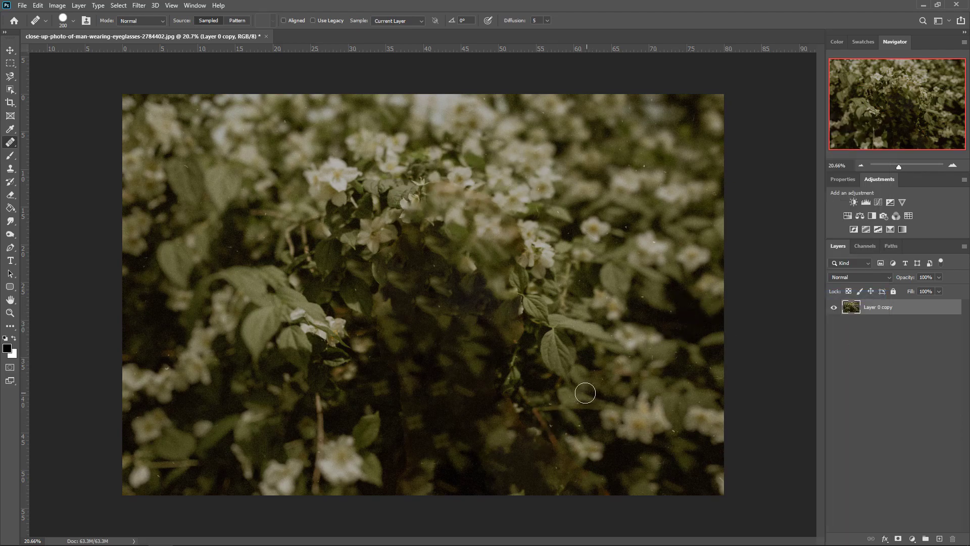
# Step: Spot-heal the leftover dark stems left and right of centre with an enlarged brush
pyautogui.press(']')
pyautogui.press(']')
pyautogui.press(']')
pyautogui.press(']')
pyautogui.press(']')
pyautogui.press(']')
pyautogui.click(413, 478)
pyautogui.click(480, 207)
pyautogui.hotkey('shift', 'j')
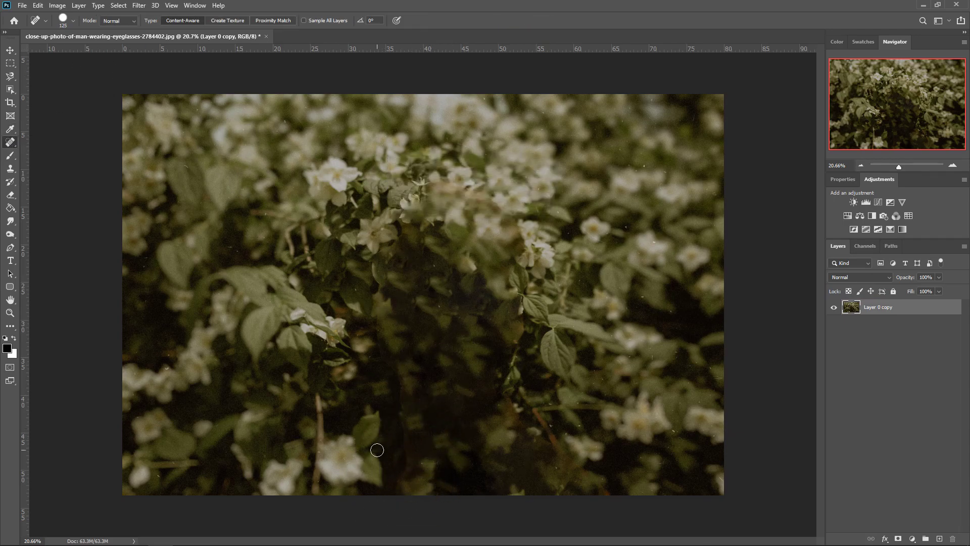
pyautogui.moveTo(401, 489)
pyautogui.mouseDown()
pyautogui.moveTo(401, 409)
pyautogui.moveTo(376, 248)
pyautogui.mouseUp()
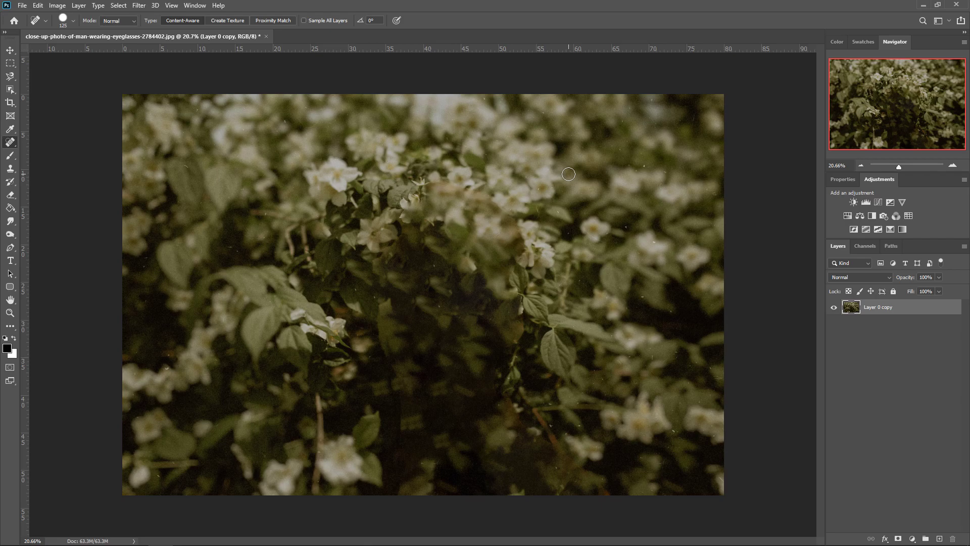
pyautogui.moveTo(571, 463)
pyautogui.mouseDown()
pyautogui.moveTo(507, 331)
pyautogui.moveTo(515, 298)
pyautogui.mouseUp()
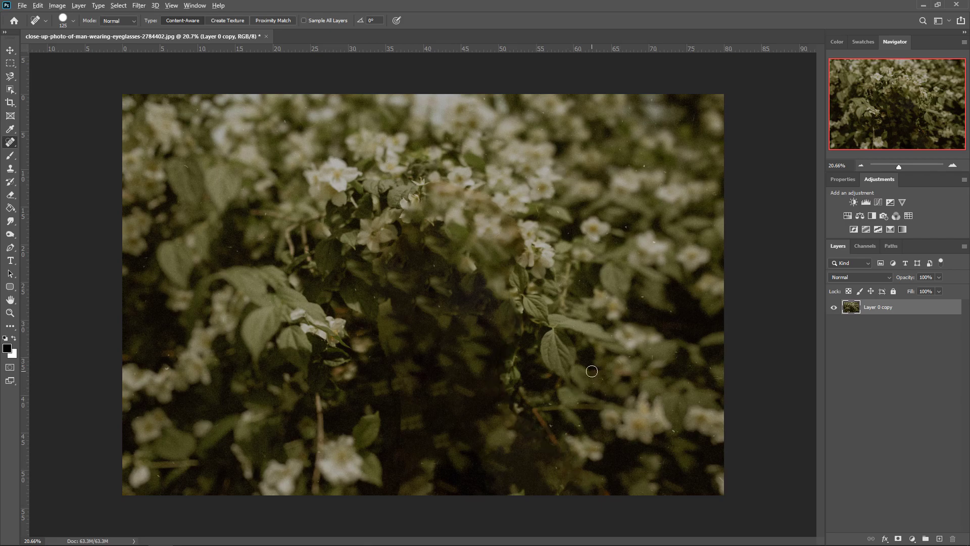
pyautogui.scroll(-3, 532, 315)
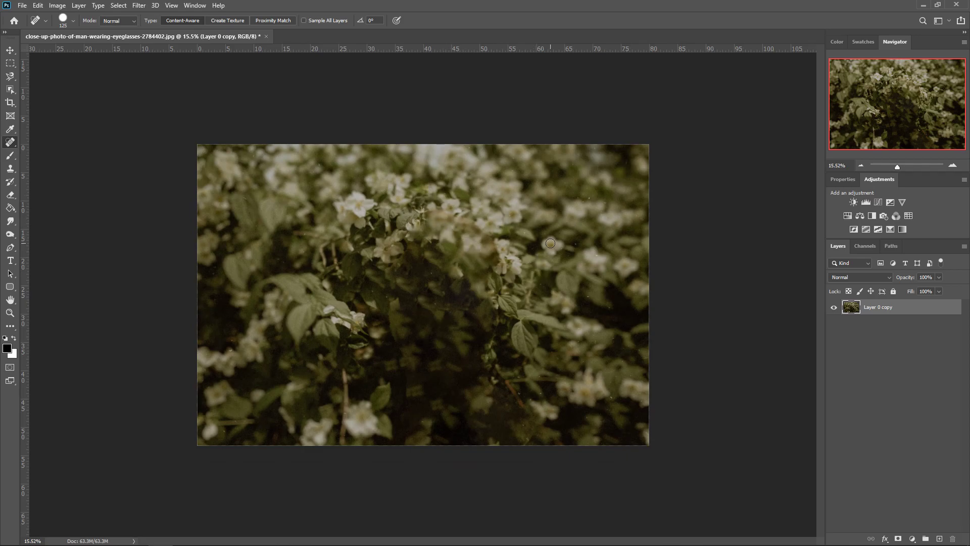
pyautogui.press(']')
pyautogui.moveTo(482, 259)
pyautogui.mouseDown()
pyautogui.moveTo(450, 227)
pyautogui.moveTo(468, 255)
pyautogui.moveTo(447, 254)
pyautogui.moveTo(518, 291)
pyautogui.mouseUp()
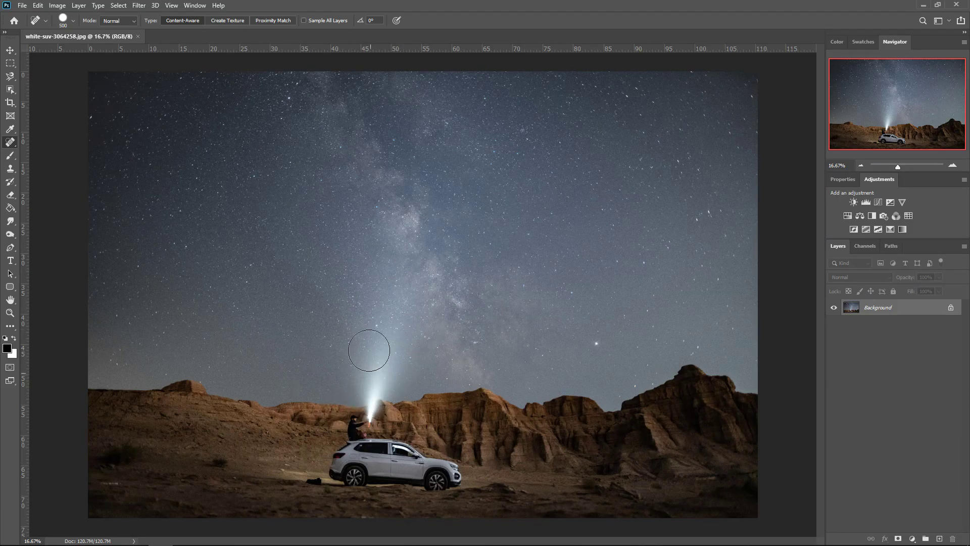
# Step: Draw a rectangular selection around the SUV, rider and light beam, then start Content-Aware Fill
pyautogui.click(9, 63)
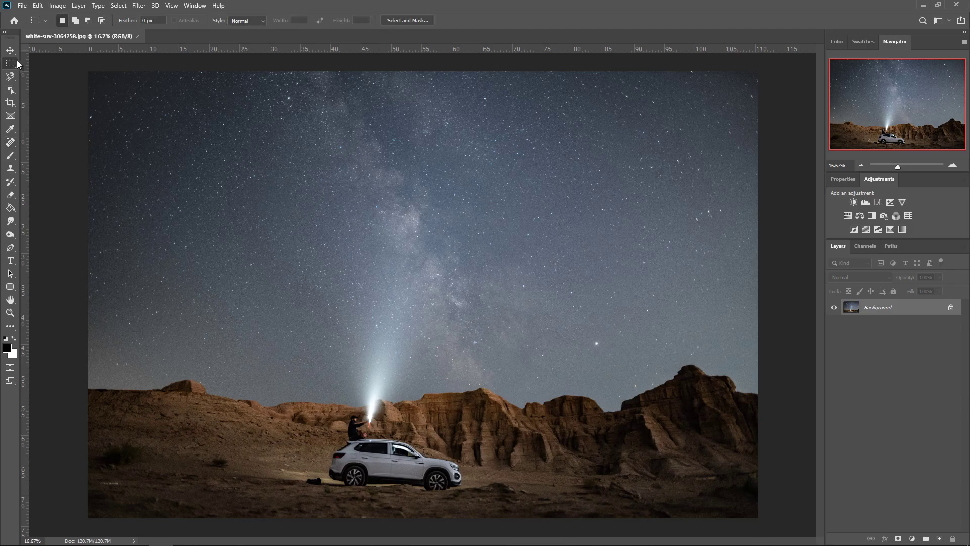
pyautogui.moveTo(297, 324); pyautogui.dragTo(492, 505)
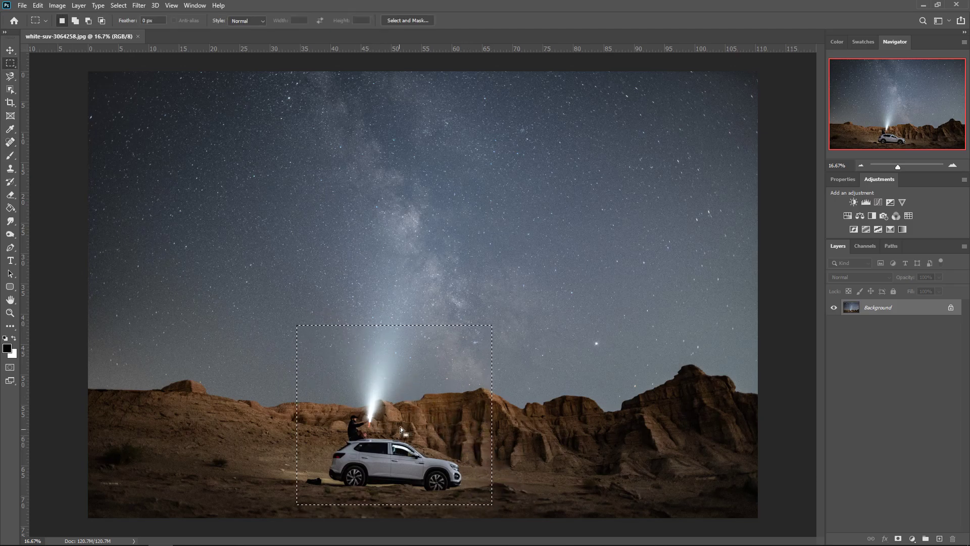
pyautogui.click(38, 5)
pyautogui.click(113, 182)
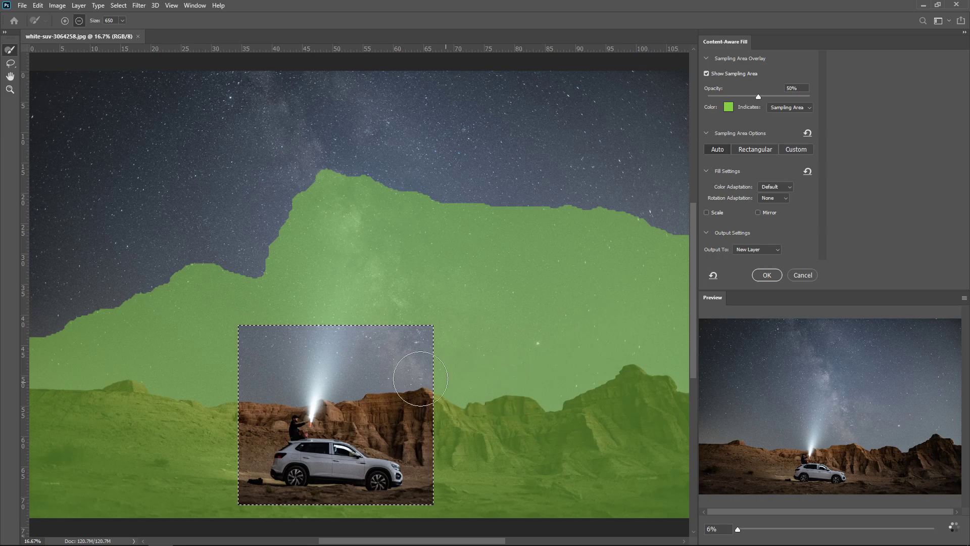
# Step: Set Color Adaptation to High, keep output on a new layer, and apply the fill
pyautogui.scroll(5, 869, 473)
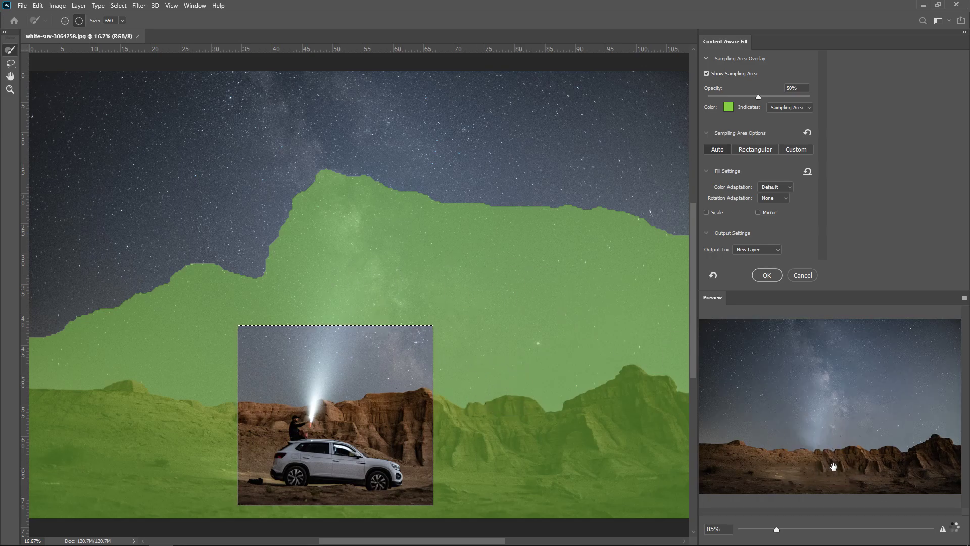
pyautogui.scroll(-8, 801, 433)
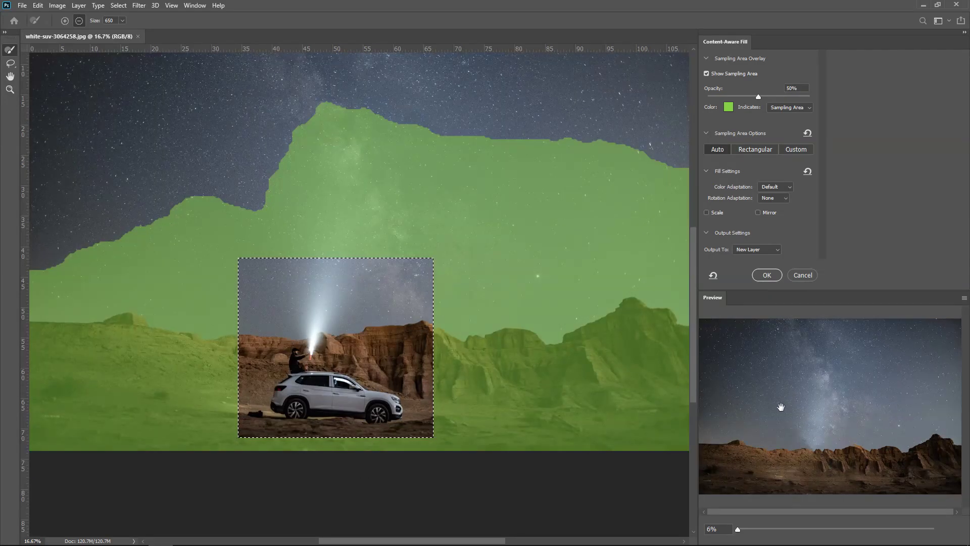
pyautogui.click(776, 188)
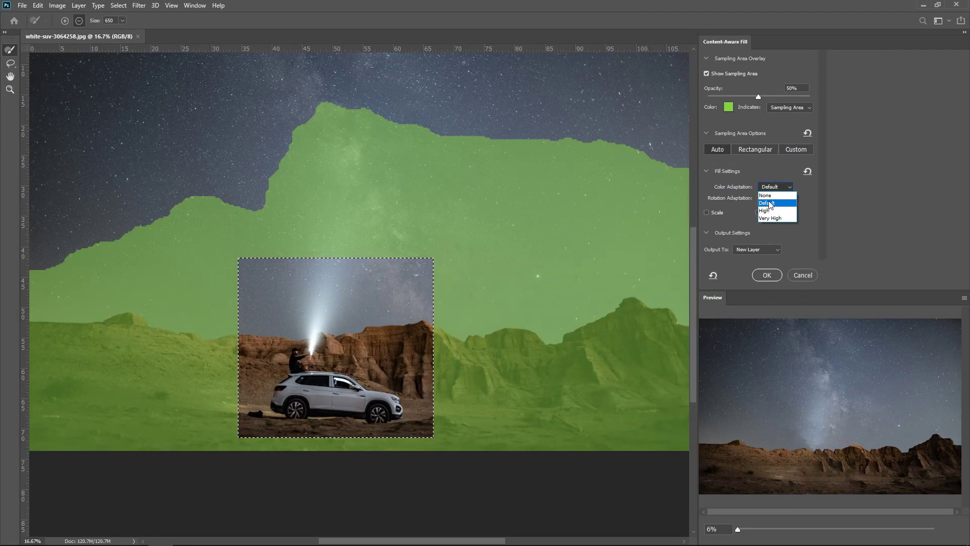
pyautogui.click(772, 196)
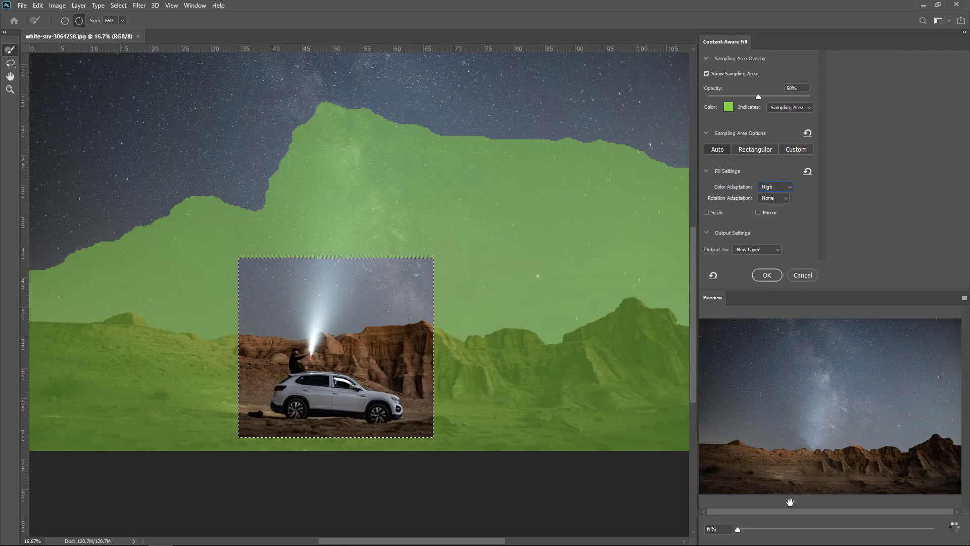
pyautogui.scroll(8, 828, 463)
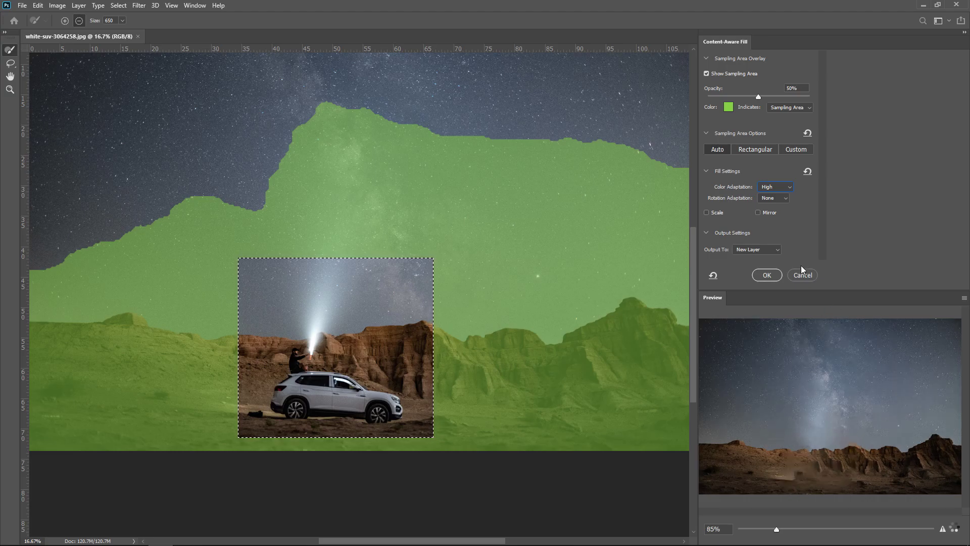
pyautogui.click(748, 250)
pyautogui.click(778, 250)
pyautogui.click(766, 276)
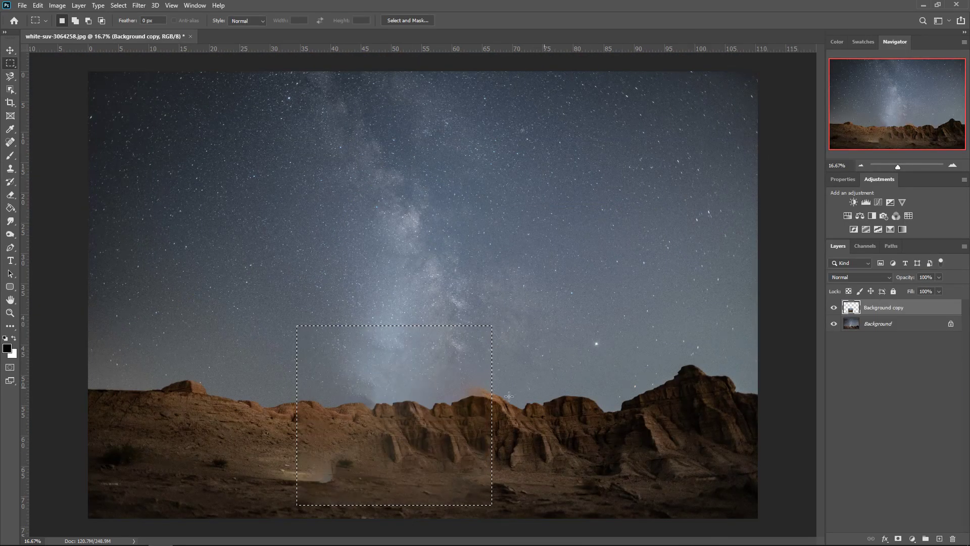
# Step: Set up the Clone Stamp at 125 px with 100% hardness and sample the sky
pyautogui.scroll(5, 554, 280)
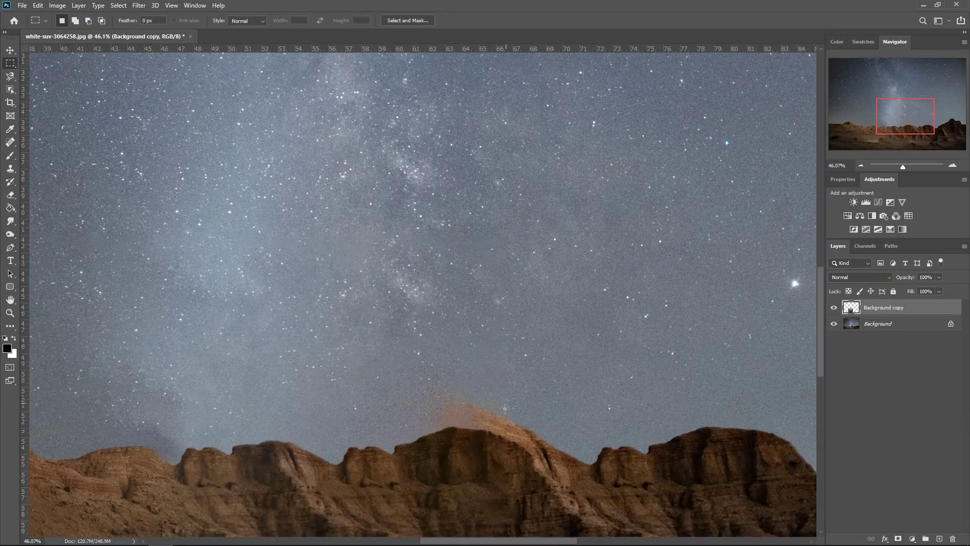
pyautogui.scroll(3, 491, 449)
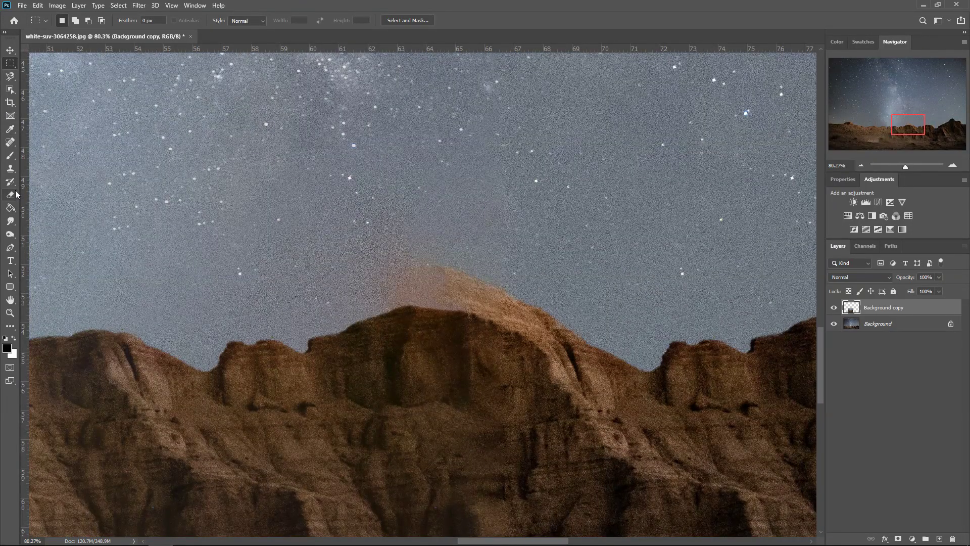
pyautogui.click(11, 169)
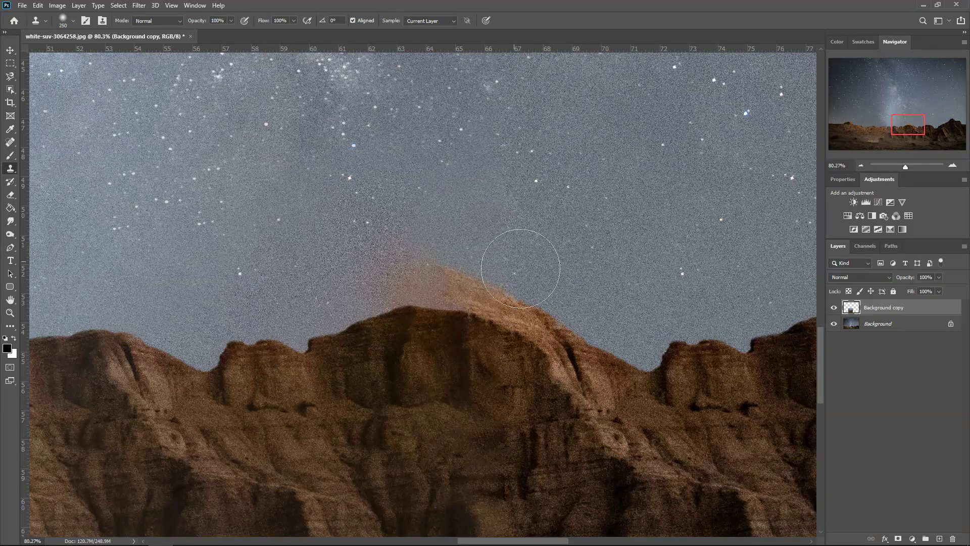
pyautogui.press('[')
pyautogui.press('[')
pyautogui.press('[')
pyautogui.press('[')
pyautogui.click(73, 21)
pyautogui.click(37, 98)
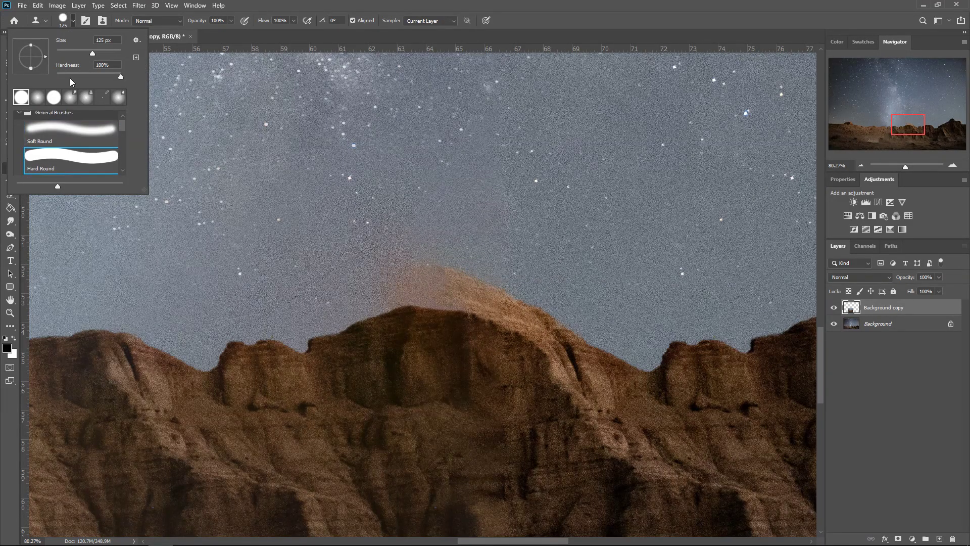
pyautogui.click(365, 23)
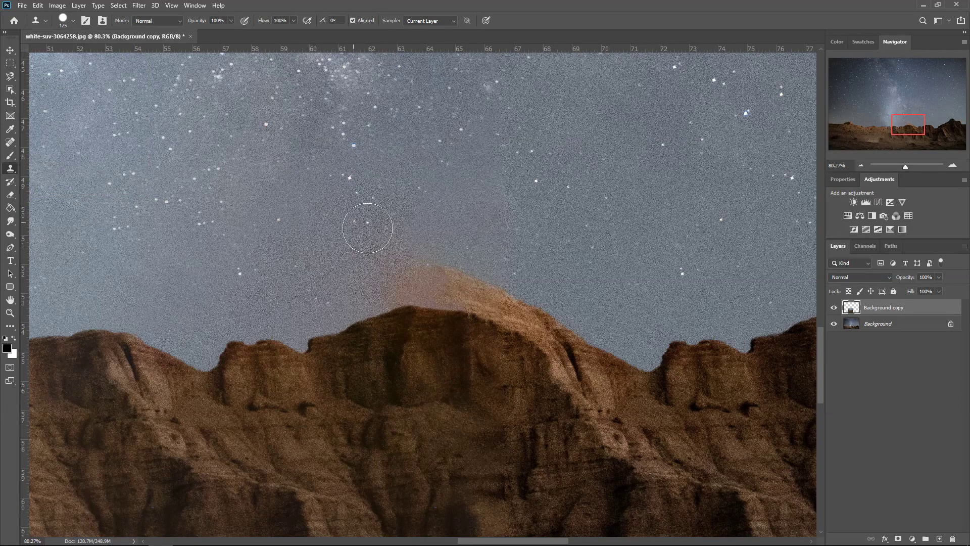
pyautogui.moveTo(404, 257); pyautogui.dragTo(433, 265)
pyautogui.hotkey('ctrl', 'z')
# Step: Merge Background and Background copy into one Smart Object, then rasterize it
pyautogui.click(886, 329)
pyautogui.keyDown('shift'); pyautogui.click(883, 309); pyautogui.keyUp('shift')
pyautogui.rightClick(883, 309)
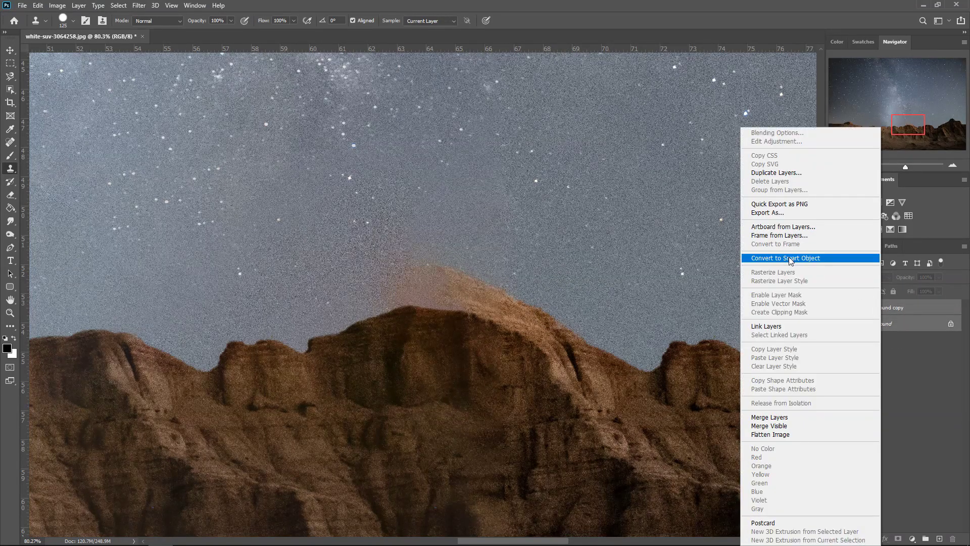
pyautogui.click(791, 258)
pyautogui.rightClick(889, 307)
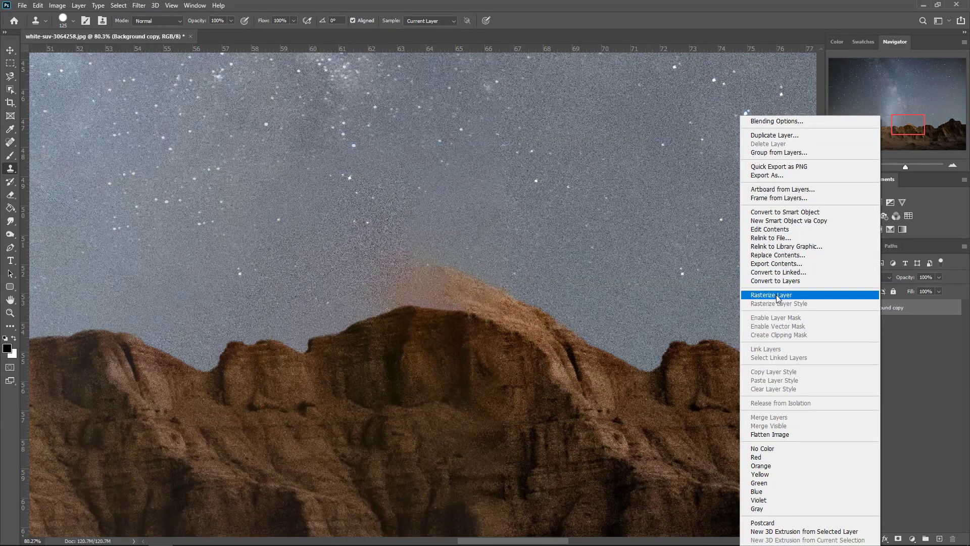
pyautogui.click(778, 296)
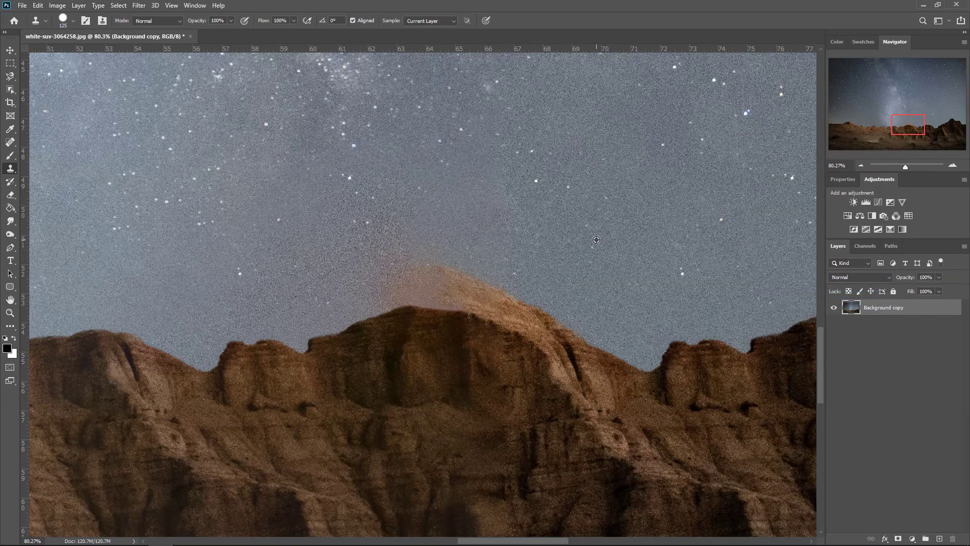
# Step: Clone sky over the orange dust plume above the ridge
pyautogui.moveTo(572, 298)
pyautogui.mouseDown()
pyautogui.moveTo(402, 280)
pyautogui.moveTo(411, 250)
pyautogui.moveTo(476, 252)
pyautogui.moveTo(471, 243)
pyautogui.moveTo(377, 272)
pyautogui.moveTo(369, 293)
pyautogui.mouseUp()
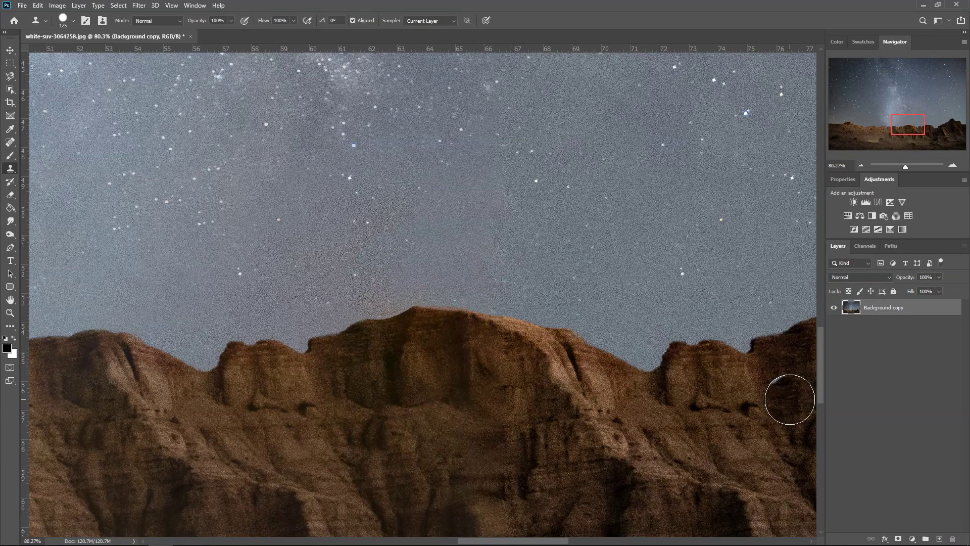
pyautogui.scroll(-1, 677, 339)
pyautogui.scroll(-15, 677, 340)
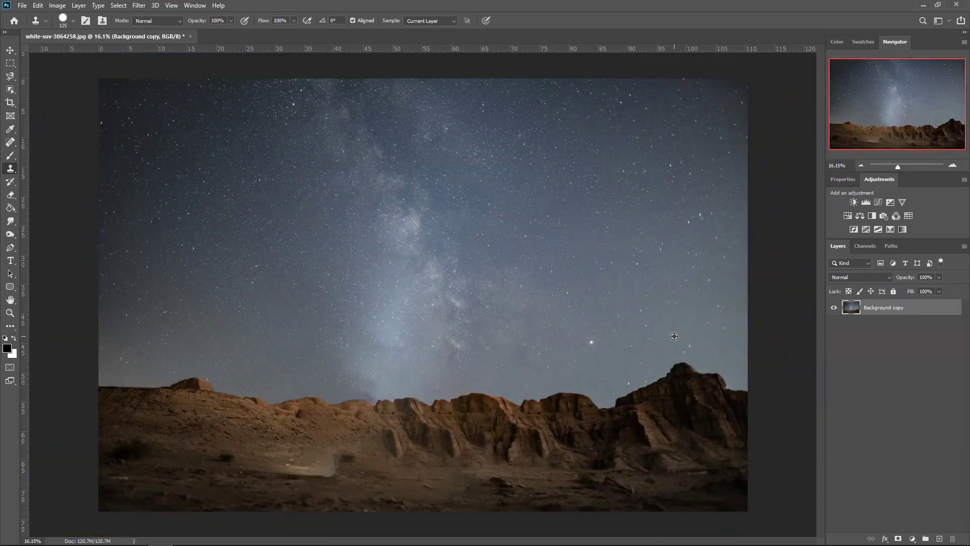
# Step: Spot-heal the bright ground smear where the SUV stood using a 250 px brush
pyautogui.scroll(1, 478, 418)
pyautogui.scroll(12, 321, 513)
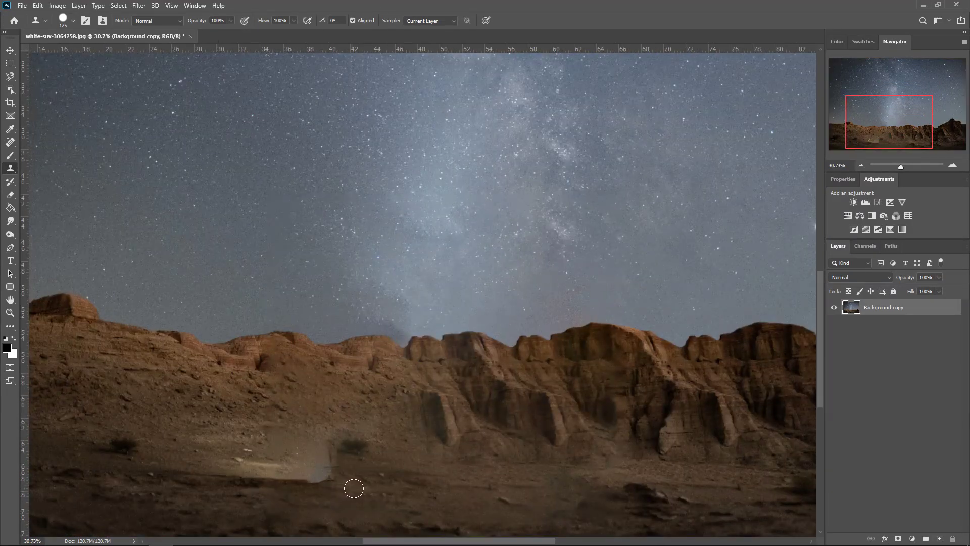
pyautogui.click(10, 142)
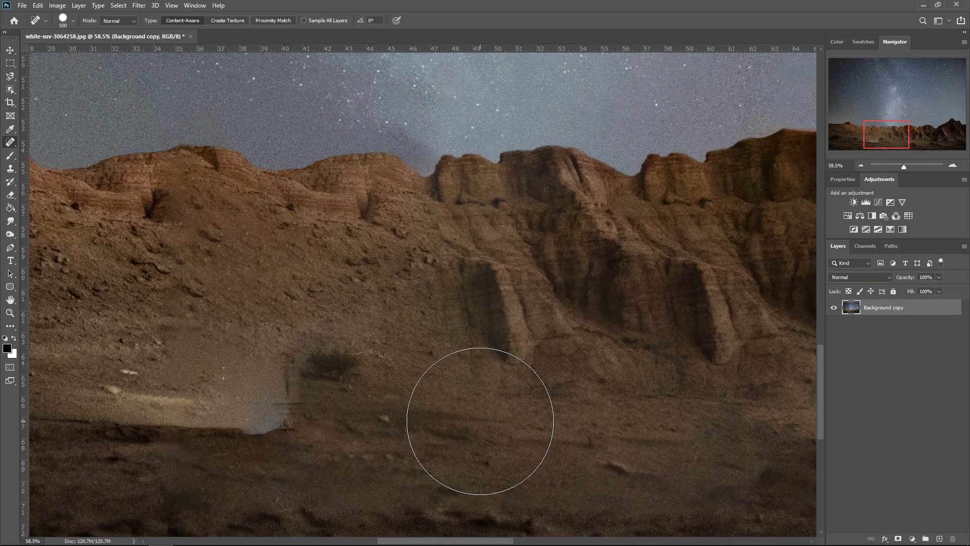
pyautogui.press('[')
pyautogui.press('[')
pyautogui.press('[')
pyautogui.press('[')
pyautogui.press('[')
pyautogui.moveTo(361, 359)
pyautogui.mouseDown()
pyautogui.moveTo(304, 381)
pyautogui.moveTo(285, 427)
pyautogui.moveTo(332, 339)
pyautogui.moveTo(255, 408)
pyautogui.moveTo(205, 403)
pyautogui.moveTo(329, 400)
pyautogui.mouseUp()
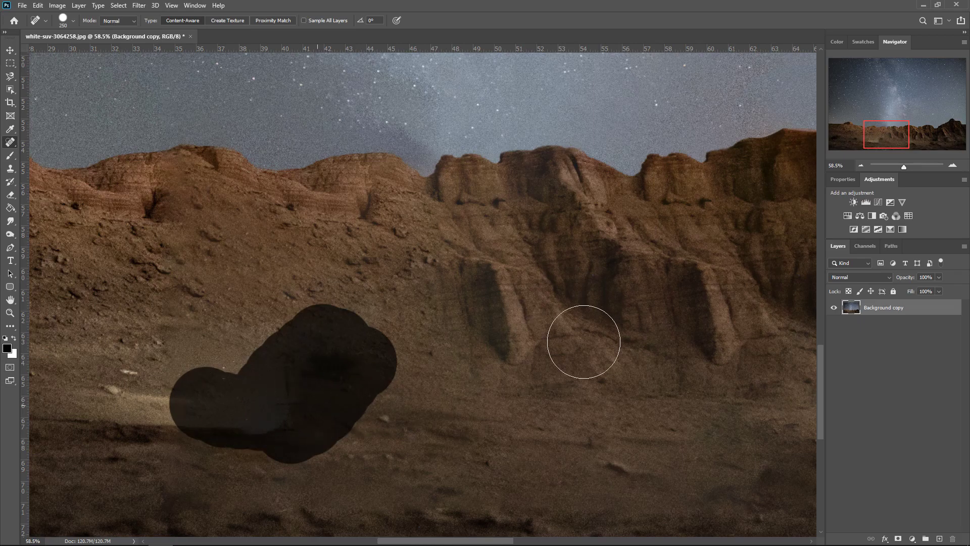
pyautogui.moveTo(368, 344)
pyautogui.mouseDown()
pyautogui.moveTo(210, 396)
pyautogui.moveTo(194, 414)
pyautogui.mouseUp()
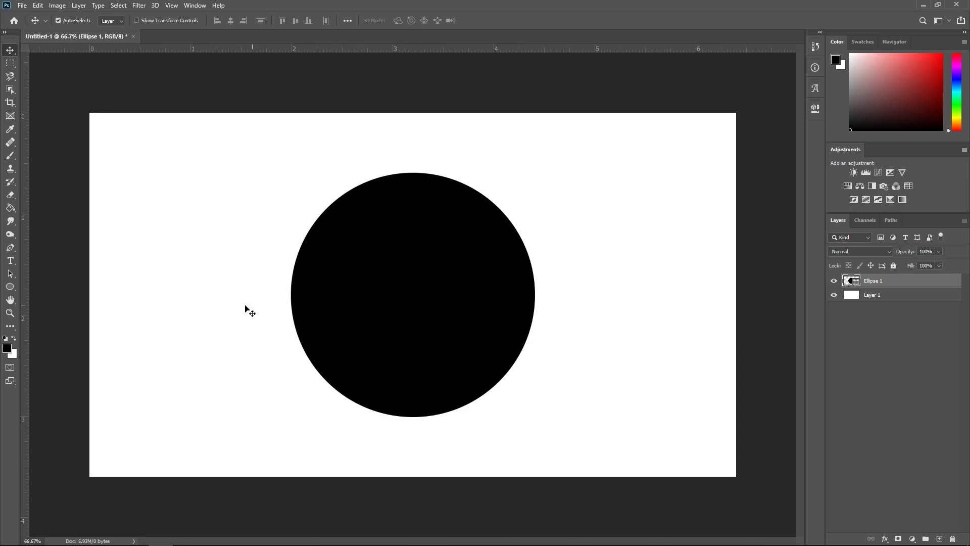
# Step: Drag the building photo into Untitled-1, scale it about its centre beside the circle, and commit
pyautogui.hotkey('alt', 'Tab')
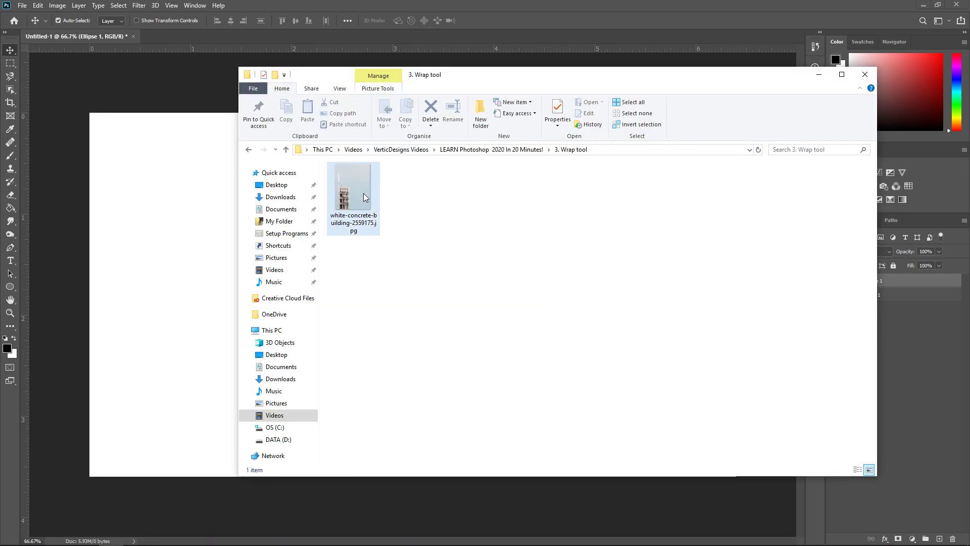
pyautogui.moveTo(363, 193); pyautogui.dragTo(134, 224)
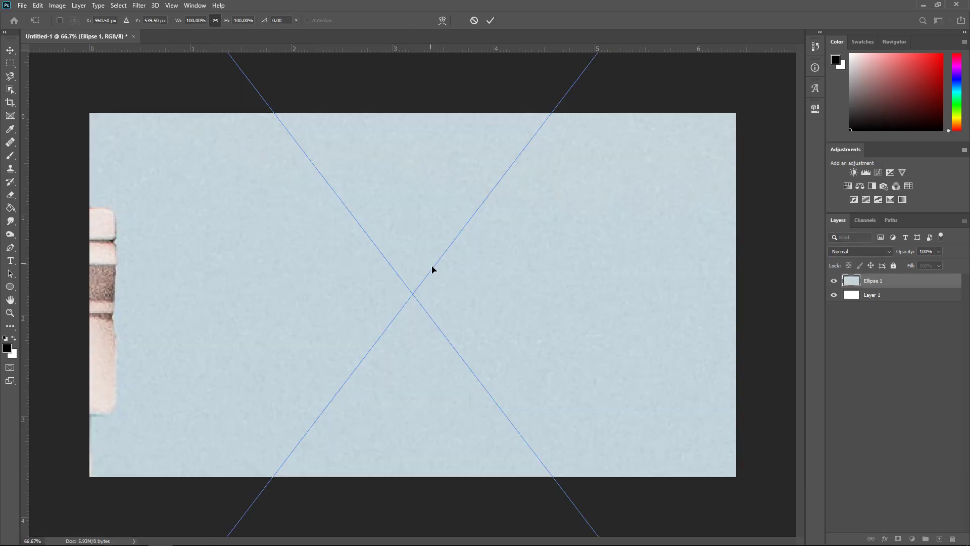
pyautogui.hotkey('ctrl', '0')
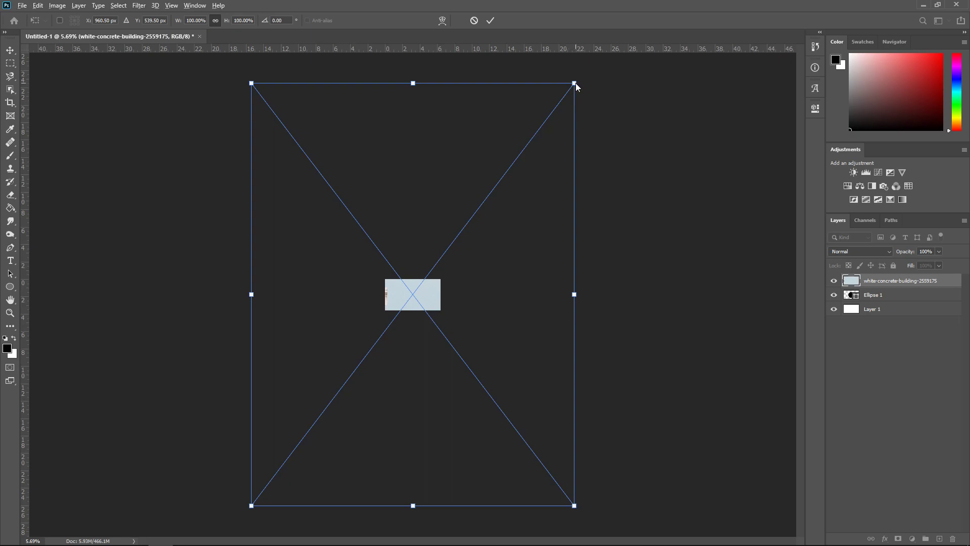
pyautogui.press('alt')
pyautogui.moveTo(575, 85); pyautogui.dragTo(418, 267)
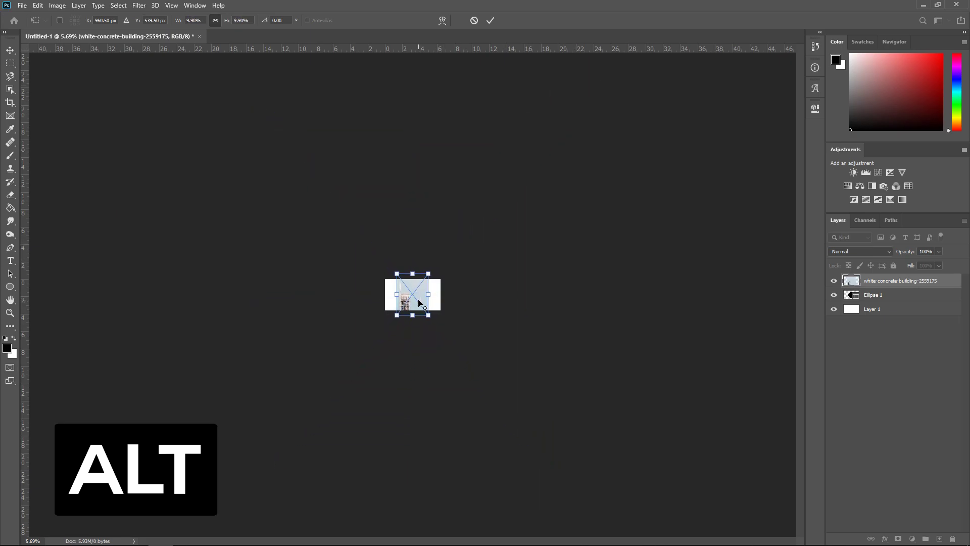
pyautogui.scroll(5, 418, 266)
pyautogui.moveTo(552, 108); pyautogui.dragTo(408, 267)
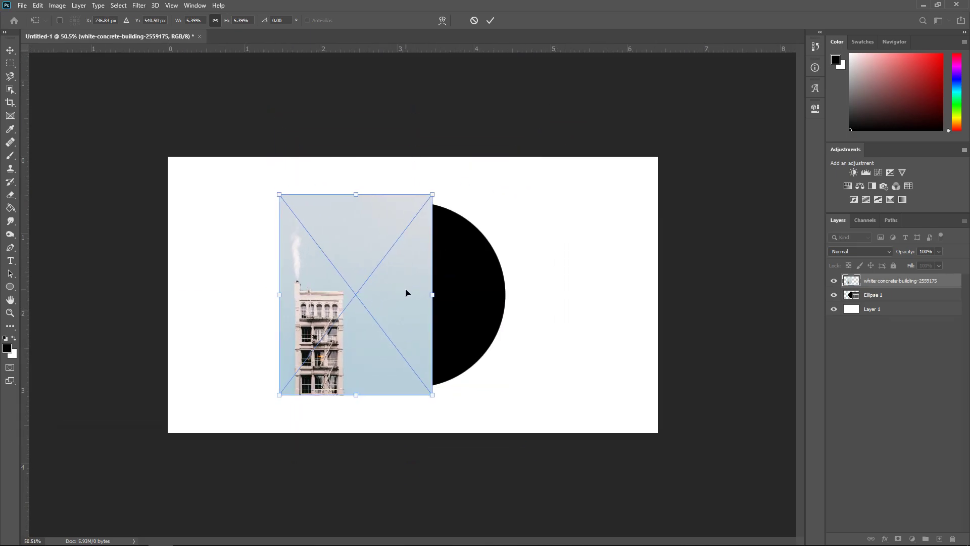
pyautogui.press('Return')
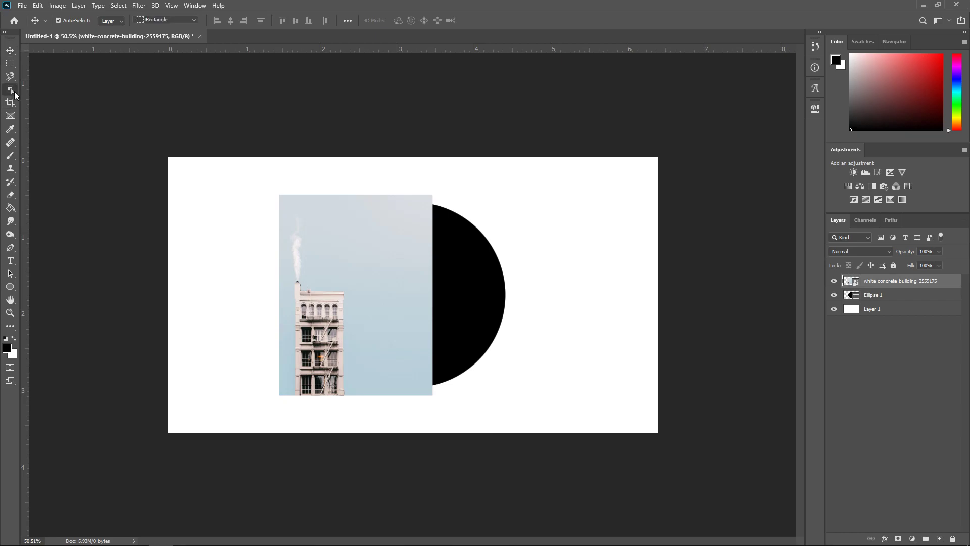
# Step: Mask the building out of its sky with Object Selection and convert it to a Smart Object
pyautogui.click(14, 91)
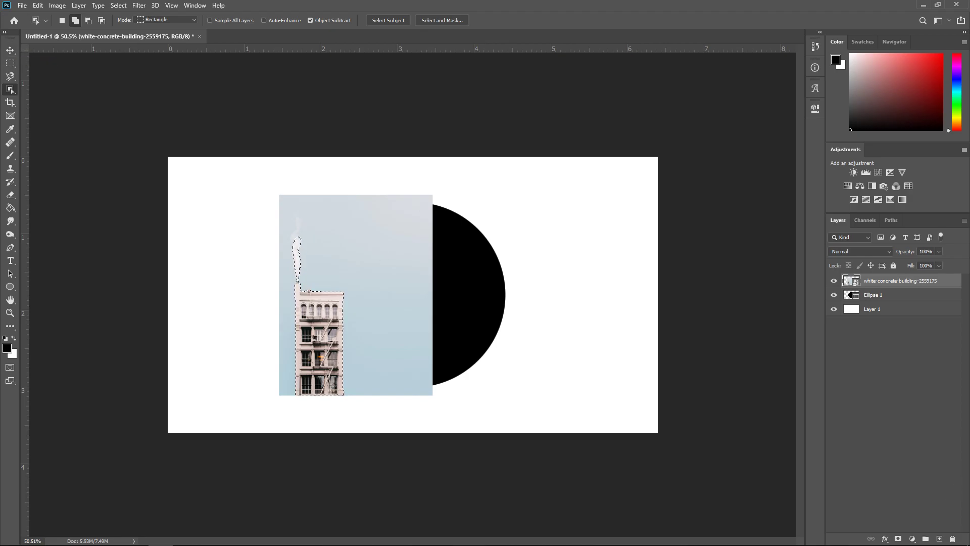
pyautogui.click(898, 538)
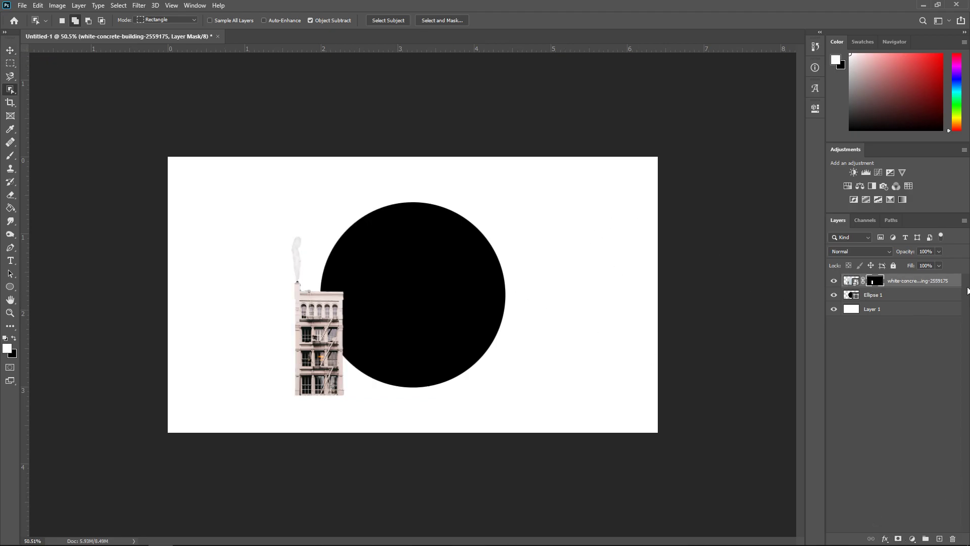
pyautogui.rightClick(912, 282)
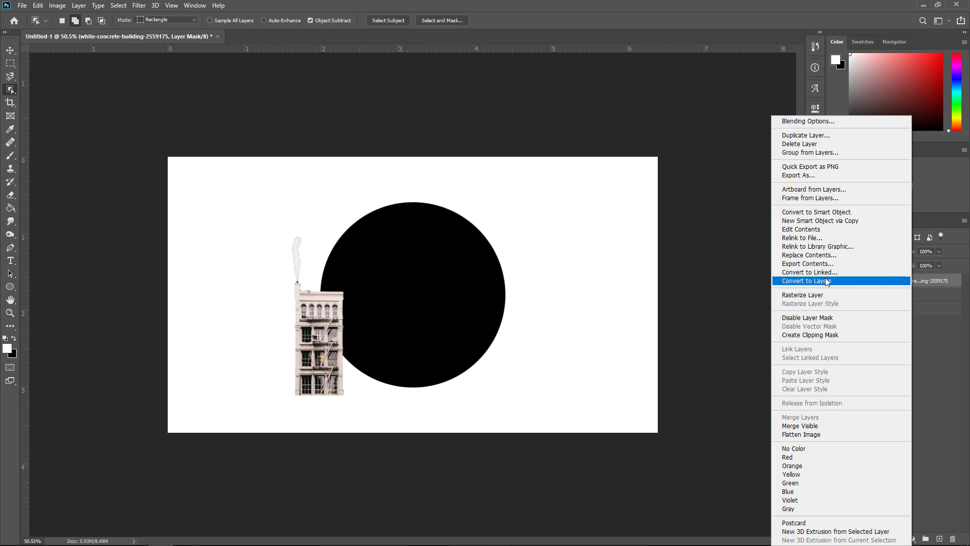
pyautogui.click(831, 215)
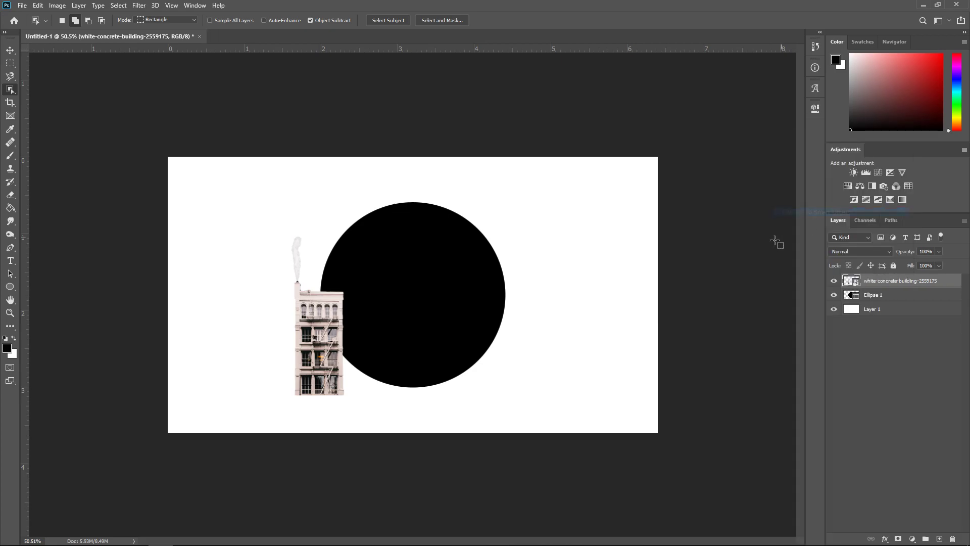
# Step: Position the building inside the black circle, just left of centre
pyautogui.press('v')
pyautogui.hotkey('ctrl', '0')
pyautogui.moveTo(246, 340); pyautogui.dragTo(400, 288)
pyautogui.moveTo(387, 334)
pyautogui.mouseDown()
pyautogui.moveTo(423, 311)
pyautogui.moveTo(392, 303)
pyautogui.moveTo(377, 338)
pyautogui.mouseUp()
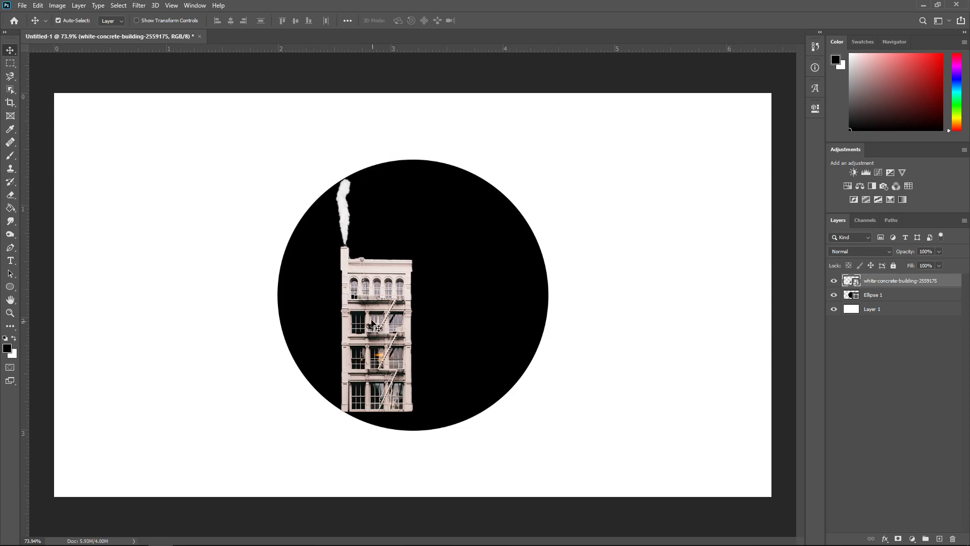
pyautogui.moveTo(372, 322)
pyautogui.mouseDown()
pyautogui.moveTo(383, 301)
pyautogui.moveTo(379, 311)
pyautogui.mouseUp()
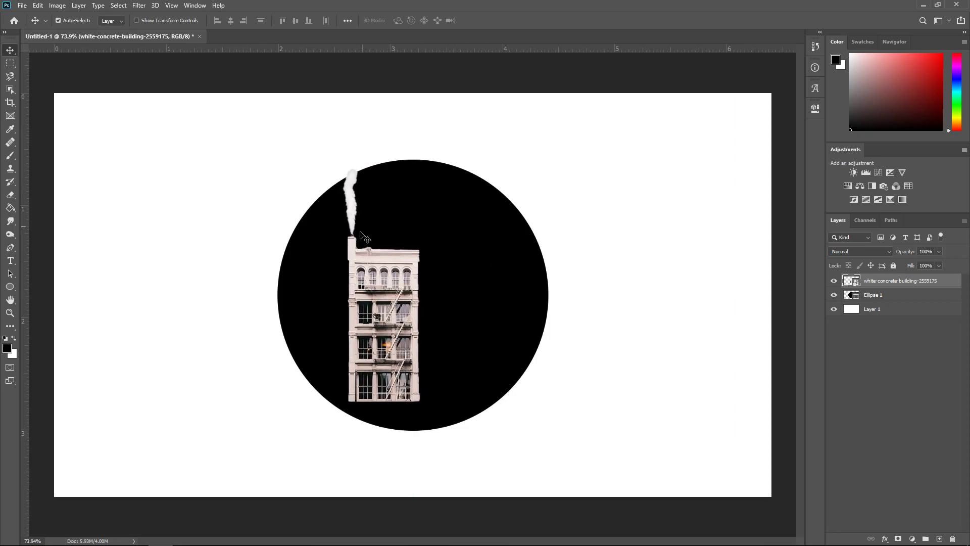
pyautogui.moveTo(405, 289); pyautogui.dragTo(411, 299)
# Step: Warp the building, pulling its top-left, left side, lower-right corner and base toward the circle edge
pyautogui.click(36, 5)
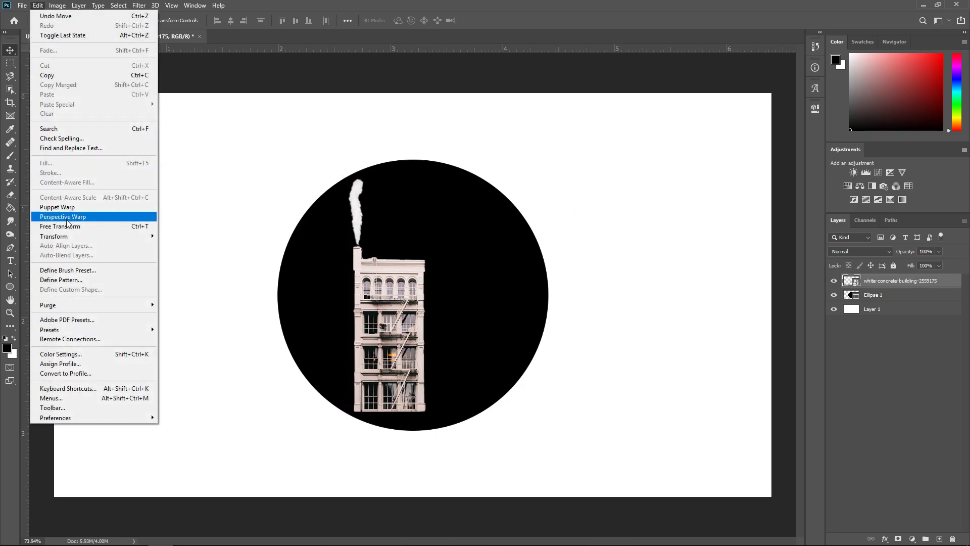
pyautogui.moveTo(83, 237)
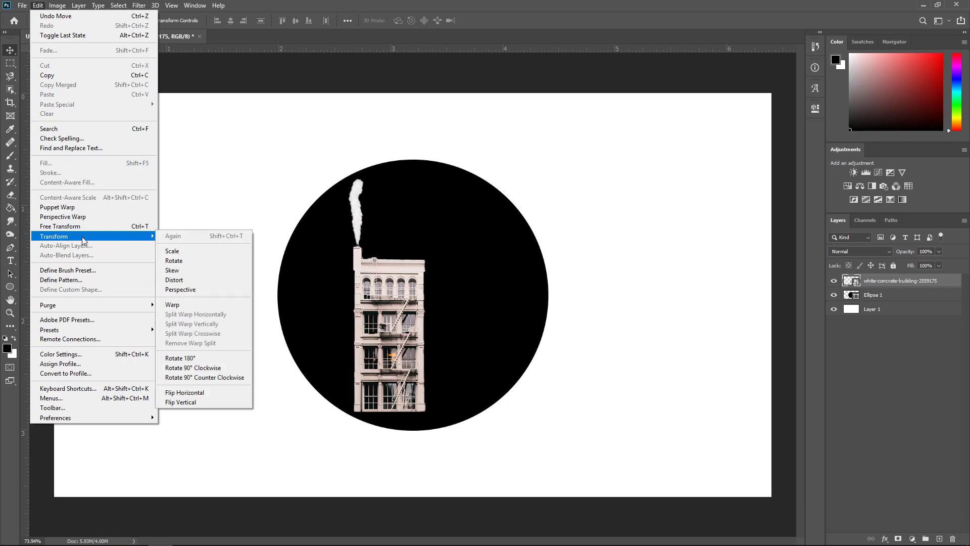
pyautogui.click(188, 304)
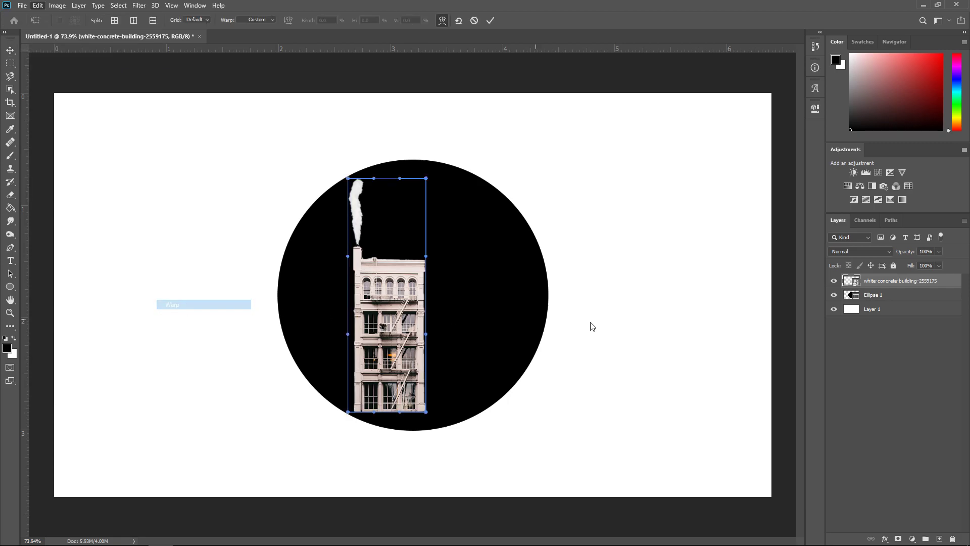
pyautogui.scroll(1, 417, 266)
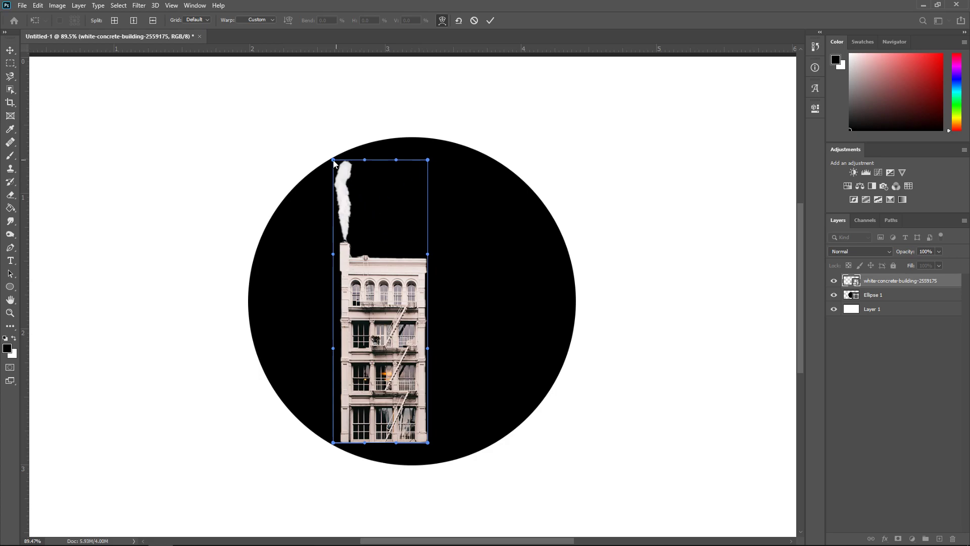
pyautogui.moveTo(334, 163); pyautogui.dragTo(381, 151)
pyautogui.moveTo(354, 273); pyautogui.dragTo(320, 248)
pyautogui.moveTo(428, 444); pyautogui.dragTo(454, 461)
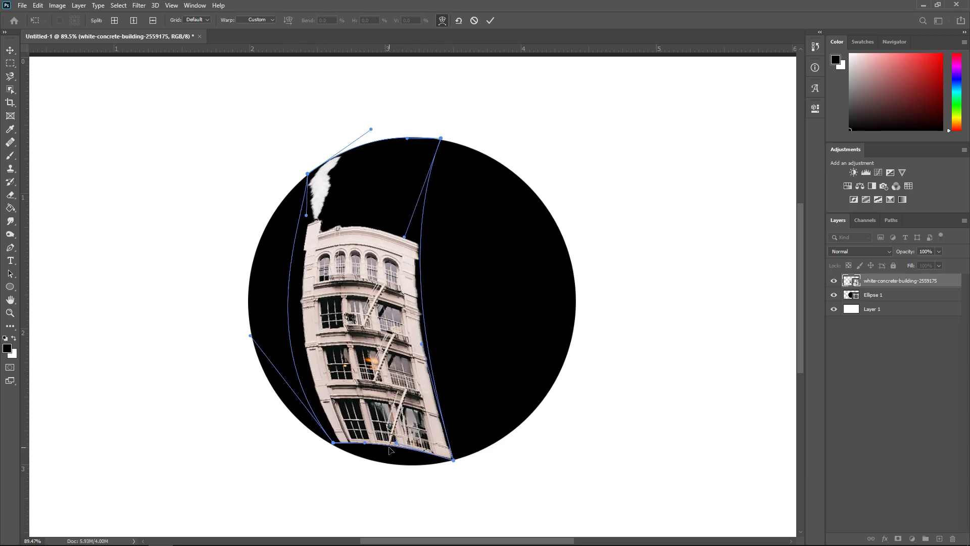
pyautogui.moveTo(389, 447); pyautogui.dragTo(389, 464)
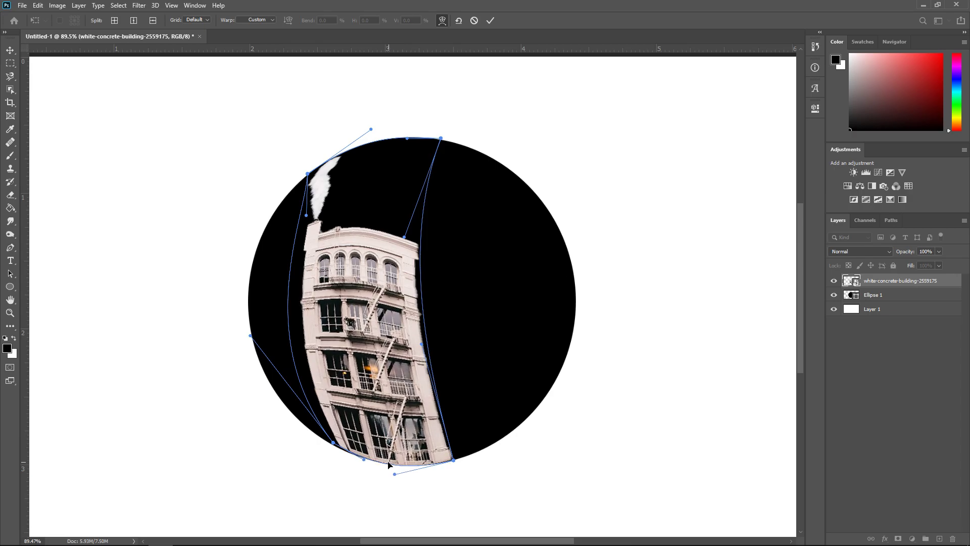
# Step: Adjust the lower-left corner and right side, undo a trial grid split, and commit the warp
pyautogui.moveTo(334, 444); pyautogui.dragTo(308, 431)
pyautogui.moveTo(425, 345); pyautogui.dragTo(404, 339)
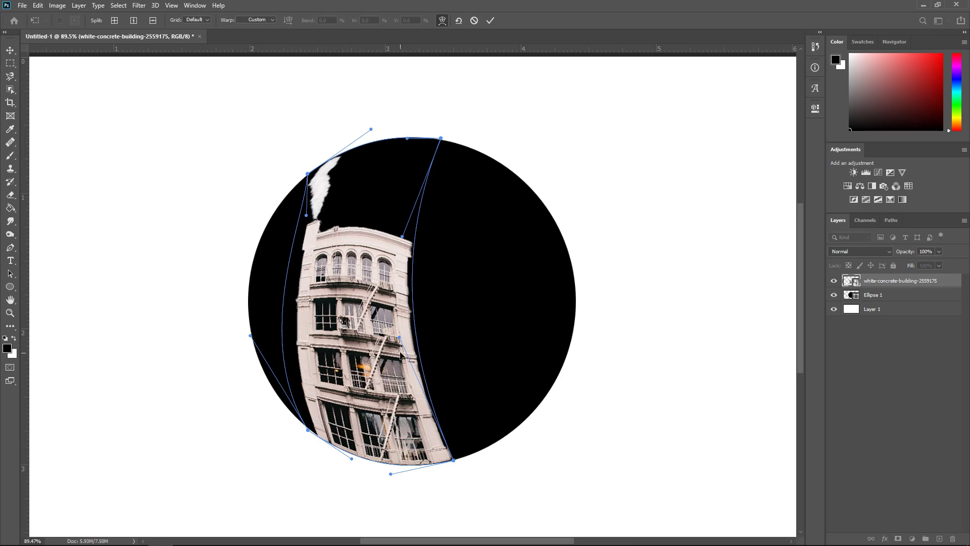
pyautogui.click(355, 314)
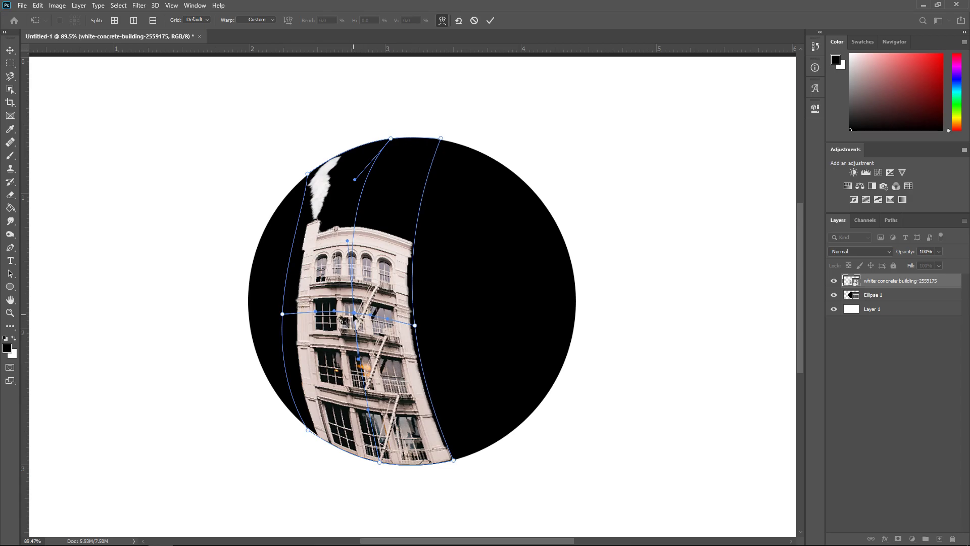
pyautogui.moveTo(360, 336); pyautogui.dragTo(352, 227)
pyautogui.hotkey('ctrl', 'z')
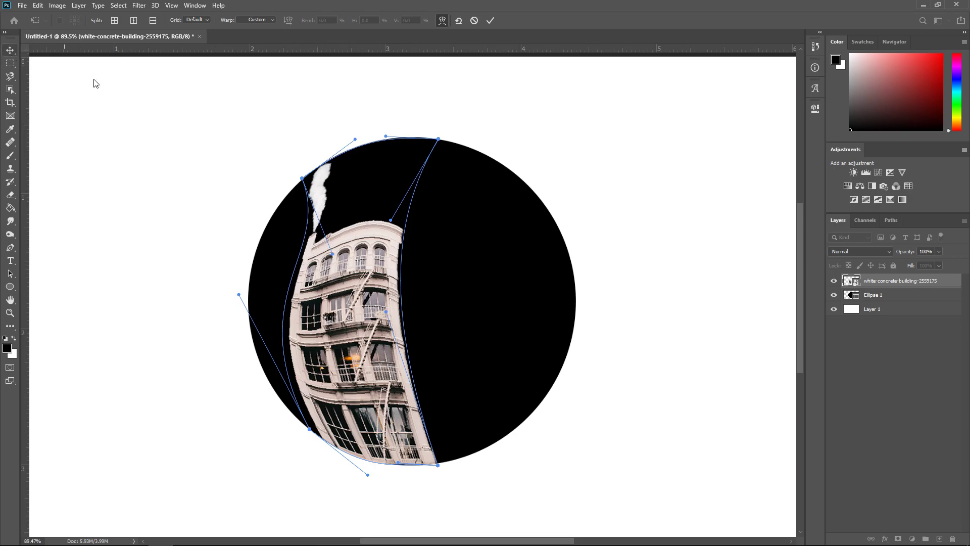
pyautogui.rightClick(339, 267)
pyautogui.click(363, 271)
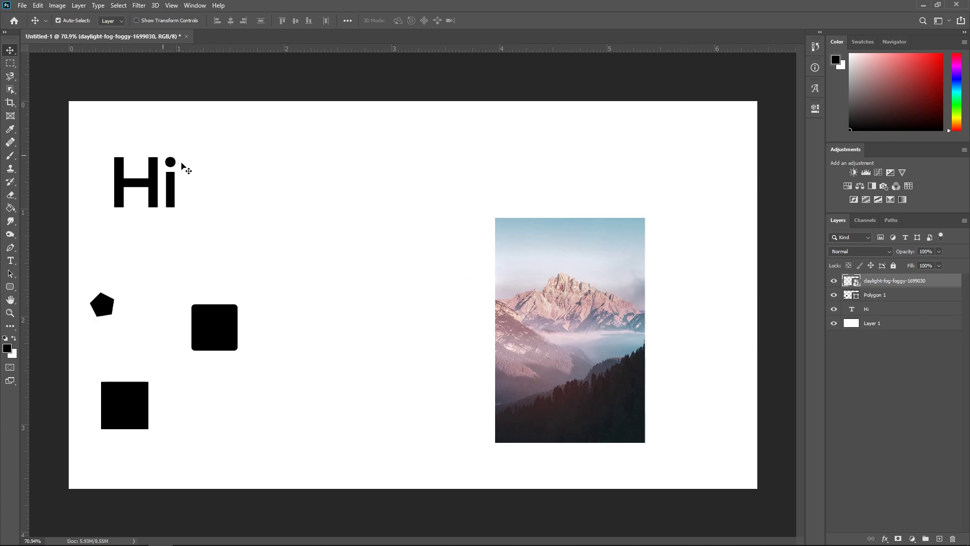
# Step: Zoom to the mountain photo, Polygon 1 and Hi text layers in turn, then fit the document to the window
pyautogui.keyDown('alt'); pyautogui.click(851, 280); pyautogui.keyUp('alt')
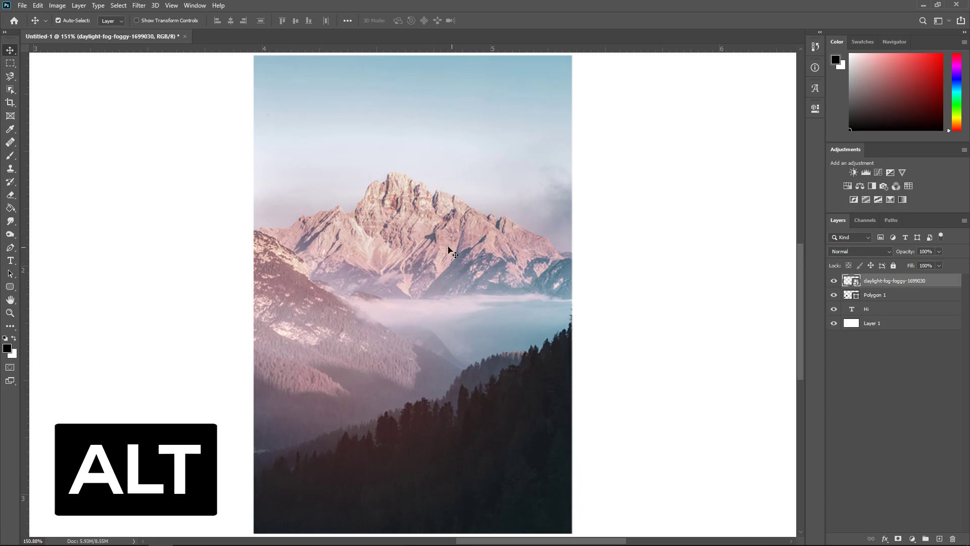
pyautogui.keyDown('alt'); pyautogui.click(852, 295); pyautogui.keyUp('alt')
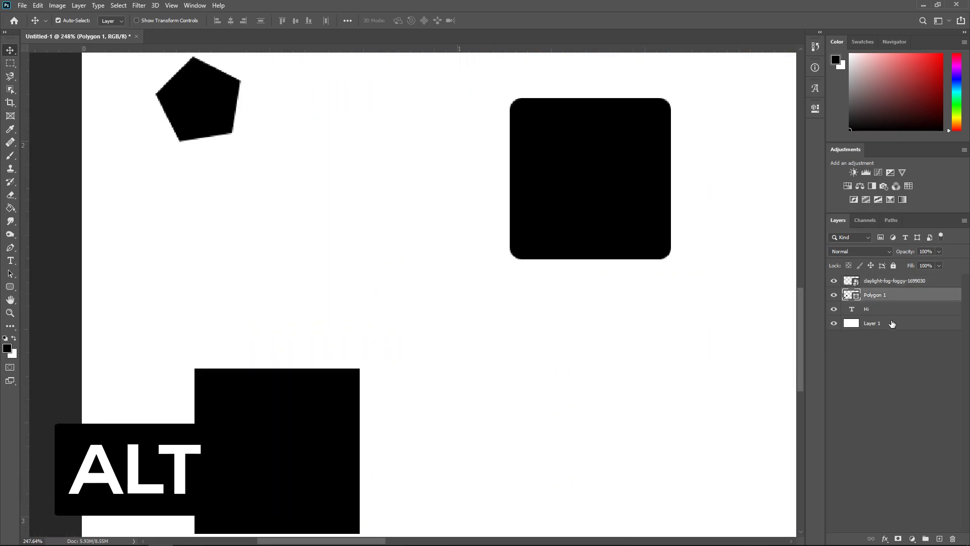
pyautogui.keyDown('alt'); pyautogui.click(852, 310); pyautogui.keyUp('alt')
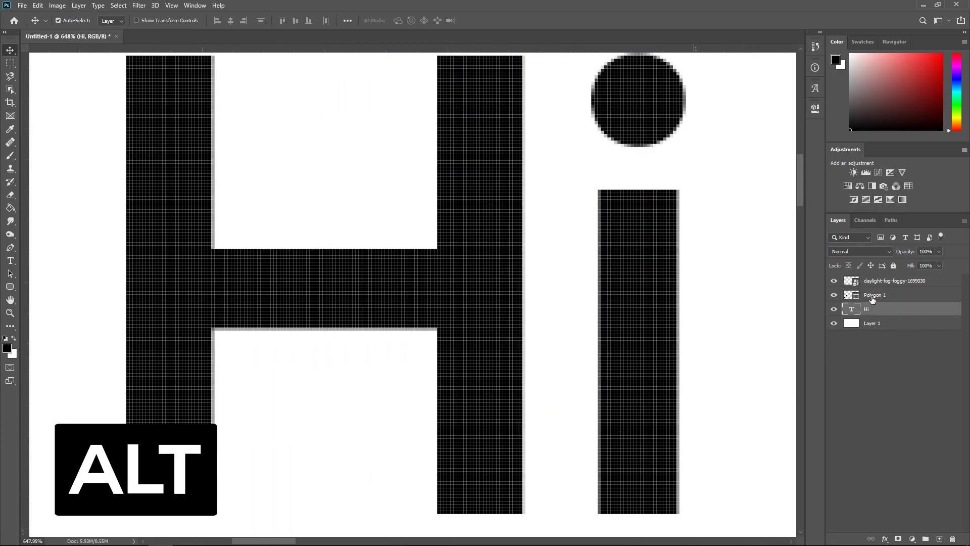
pyautogui.keyDown('alt'); pyautogui.click(853, 296); pyautogui.keyUp('alt')
pyautogui.keyDown('alt'); pyautogui.click(854, 282); pyautogui.keyUp('alt')
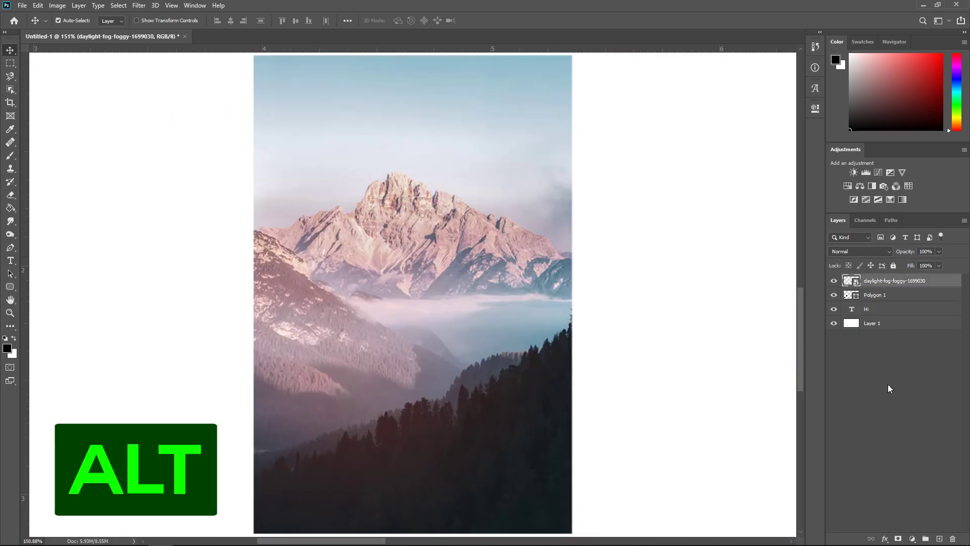
pyautogui.keyDown('alt'); pyautogui.click(851, 323); pyautogui.keyUp('alt')
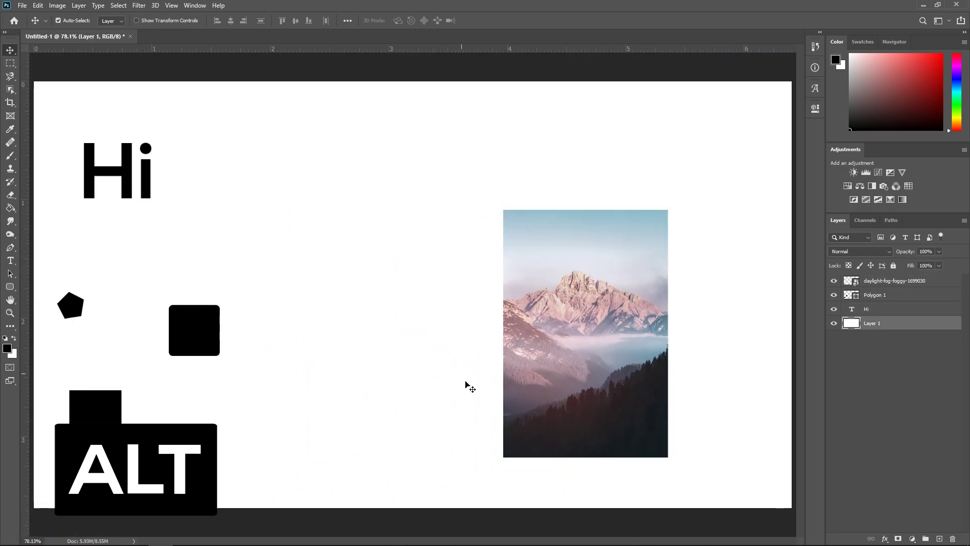
pyautogui.scroll(-10, 472, 389)
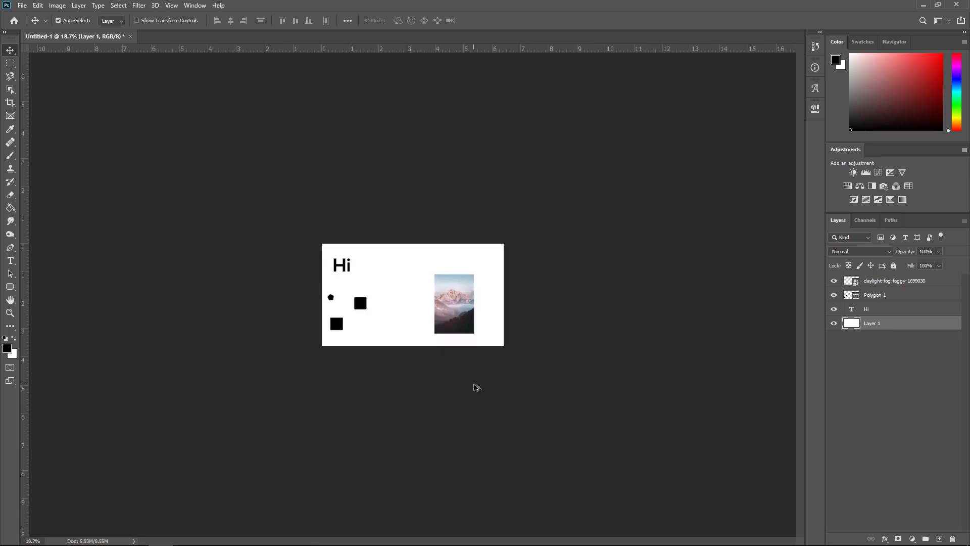
pyautogui.scroll(-2, 421, 320)
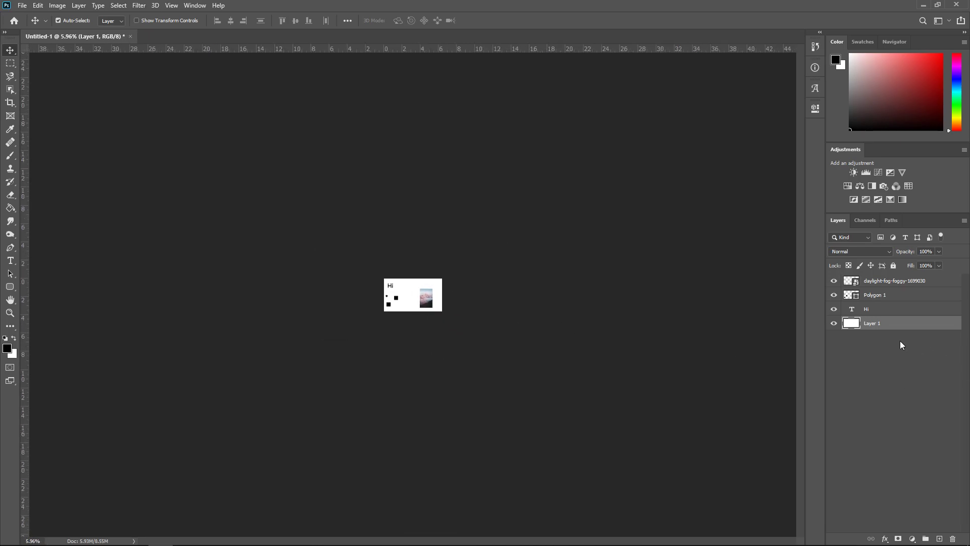
pyautogui.hotkey('ctrl', '0')
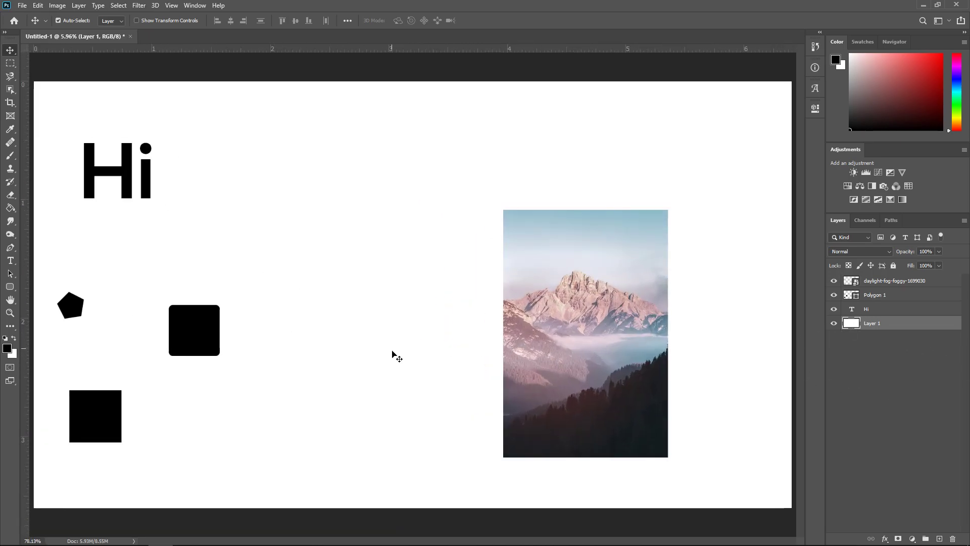